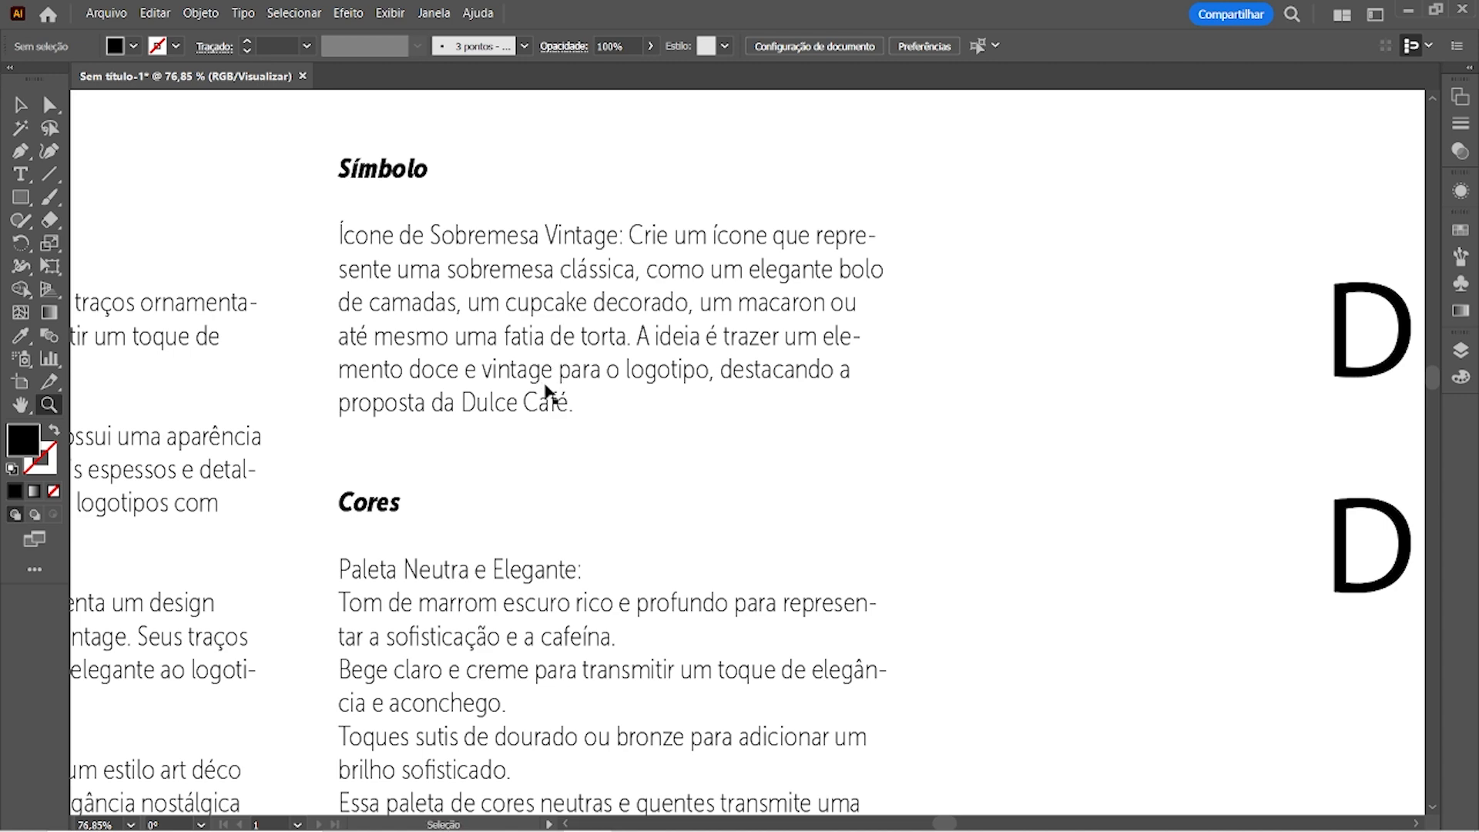
Review the Símbolo and Cores notes of the vintage approach beside the Dulce Café text lines
alt+click(546, 384)
alt+click(545, 384)
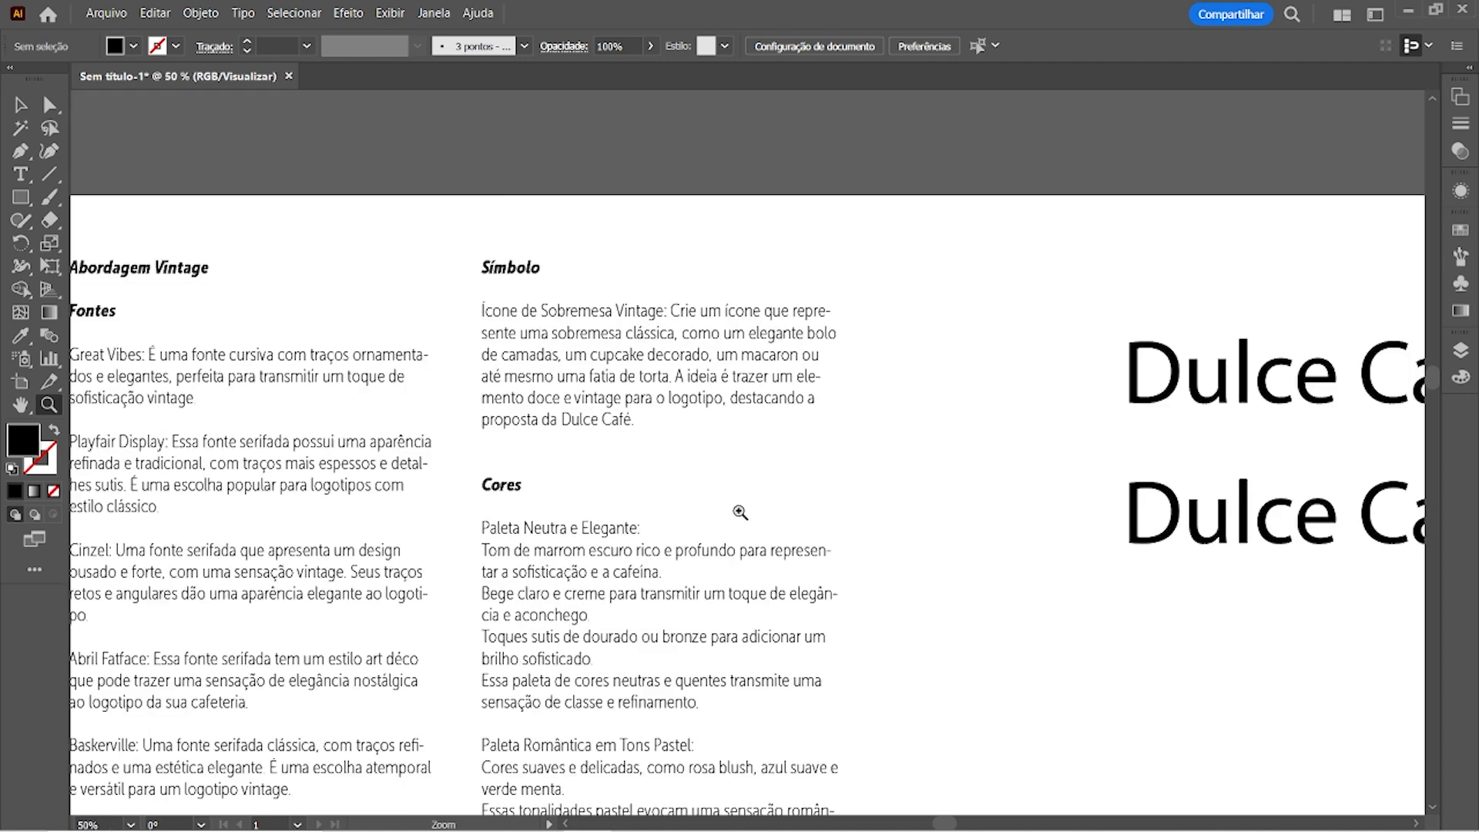
drag(818, 479, 577, 382)
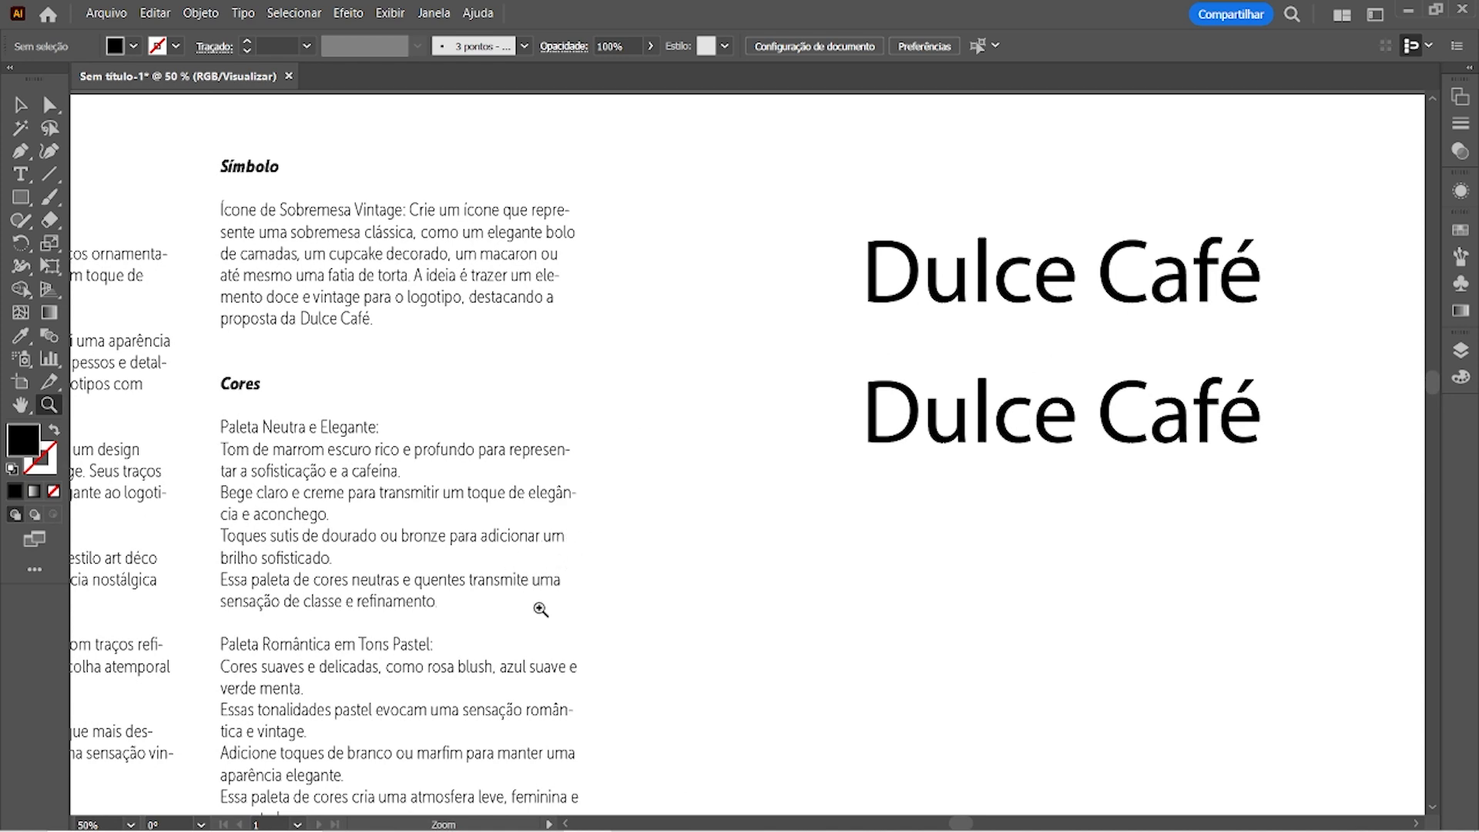
drag(428, 529, 465, 422)
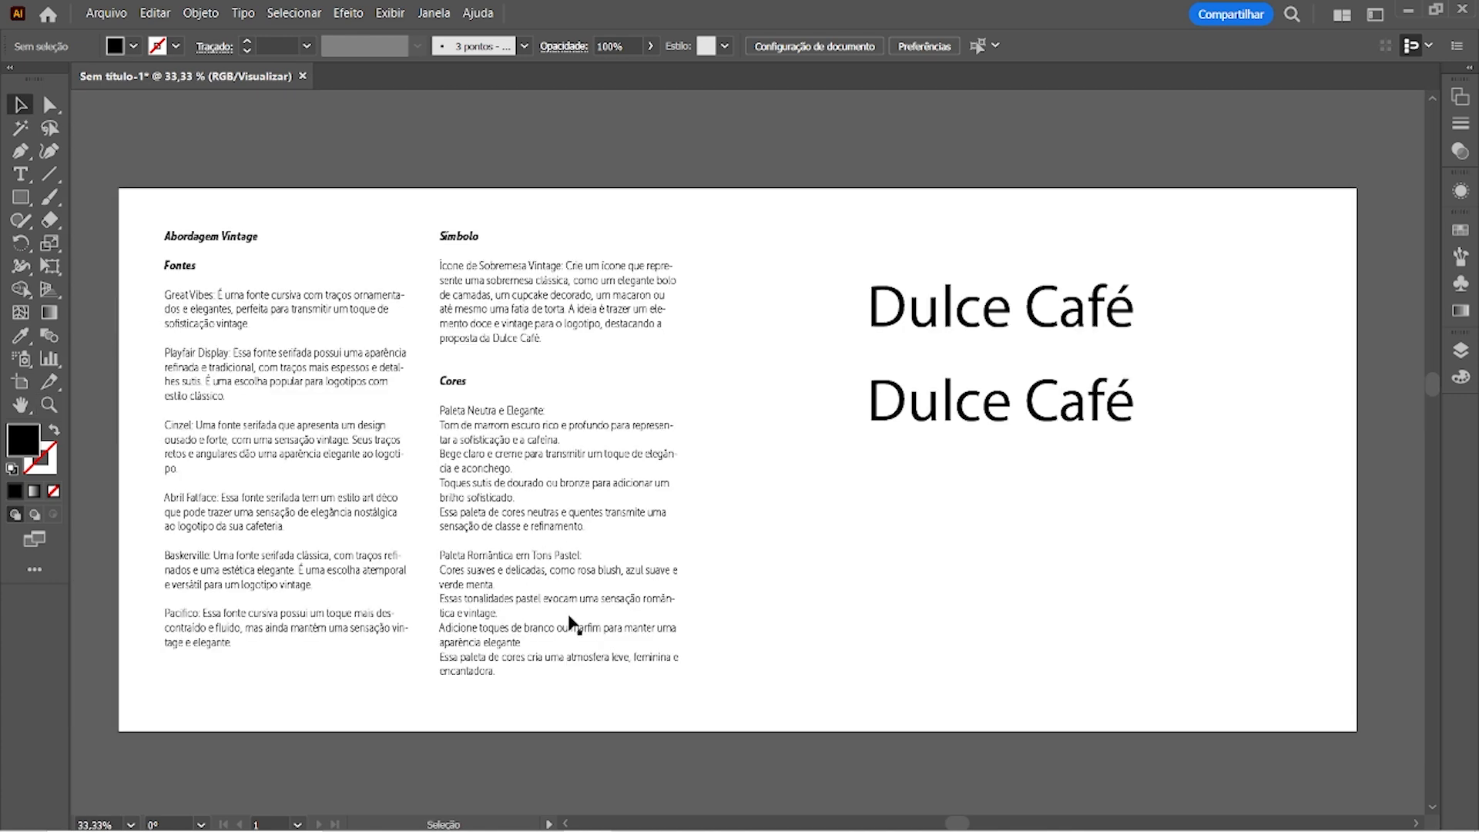
Switch to the browser and examine the Blue Bottle Coffee home page for its logo, packaging and visual style
click(613, 818)
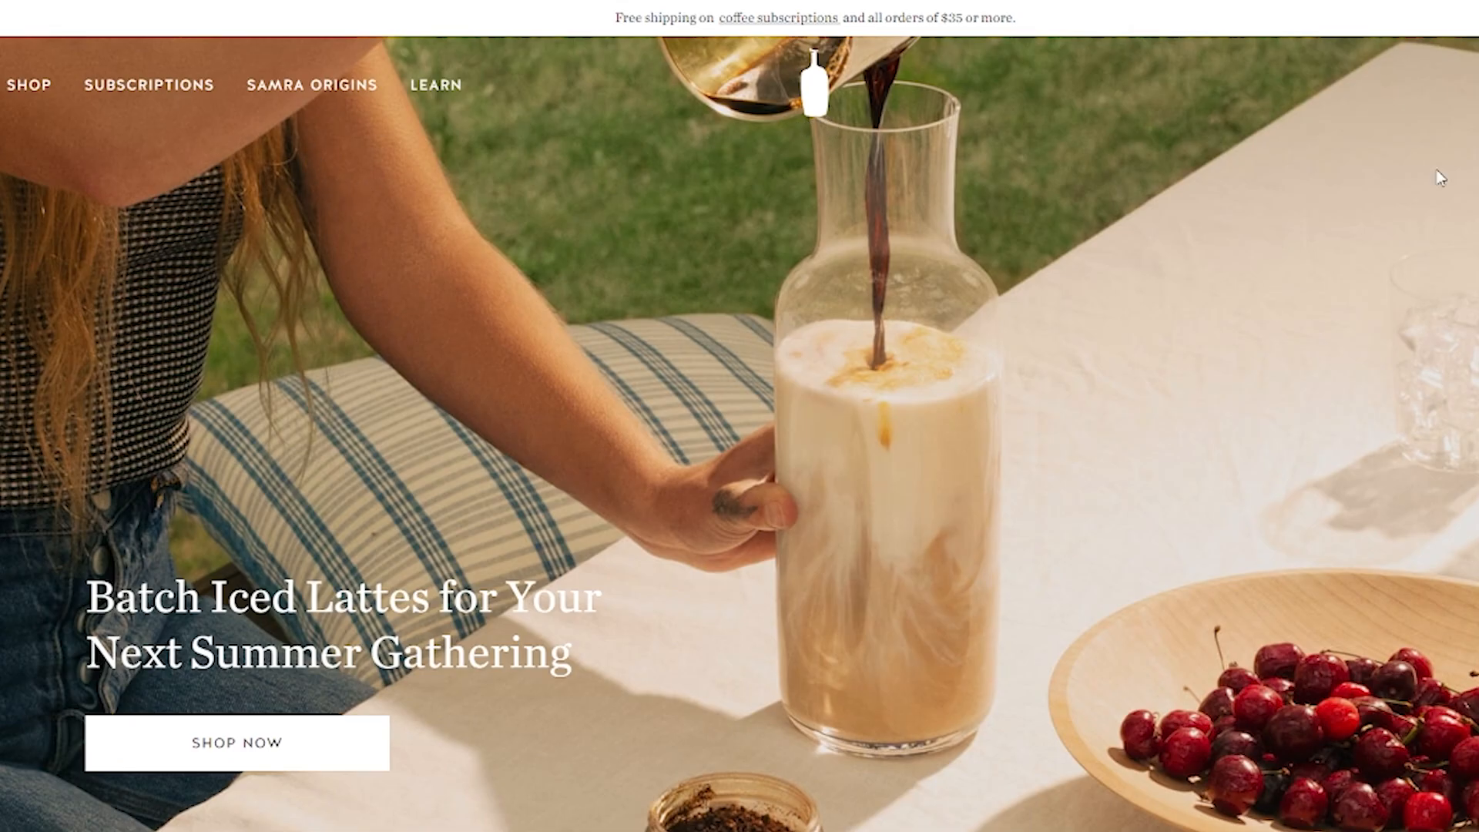
scroll(740, 415, down, 15)
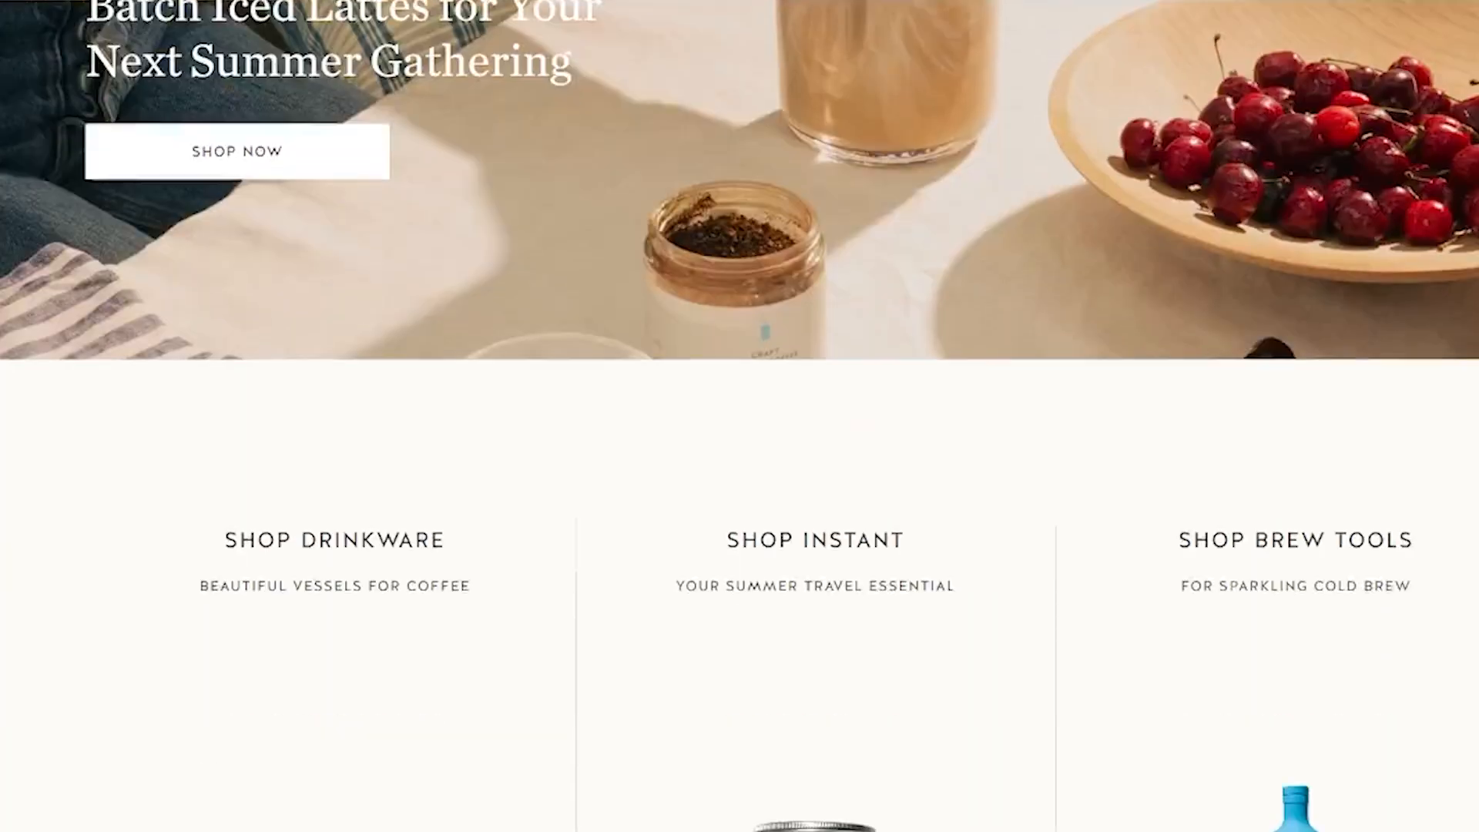
scroll(739, 416, down, 2)
scroll(740, 416, up, 6)
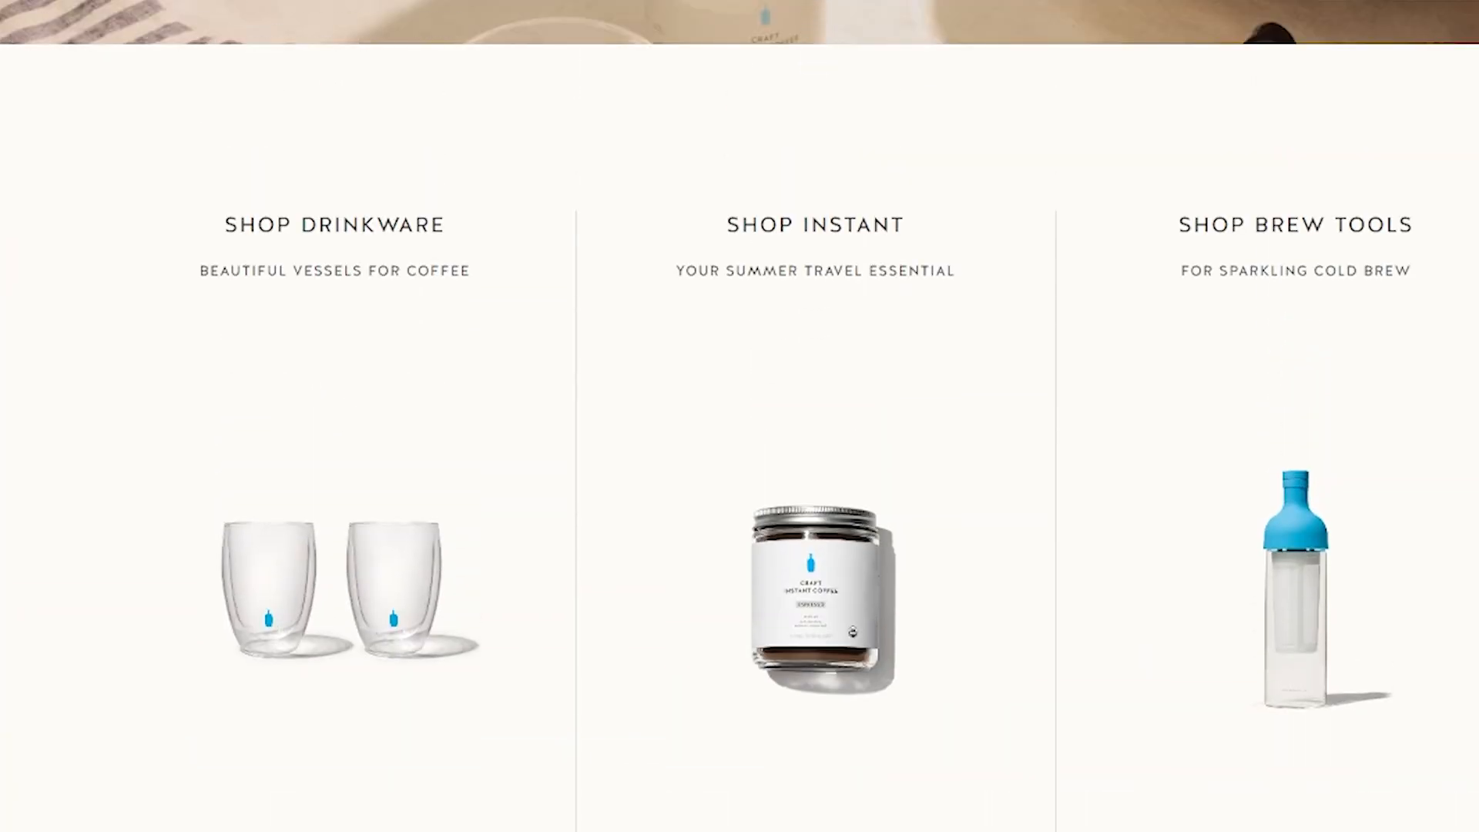
scroll(739, 416, down, 10)
scroll(739, 416, down, 5)
scroll(740, 416, up, 1)
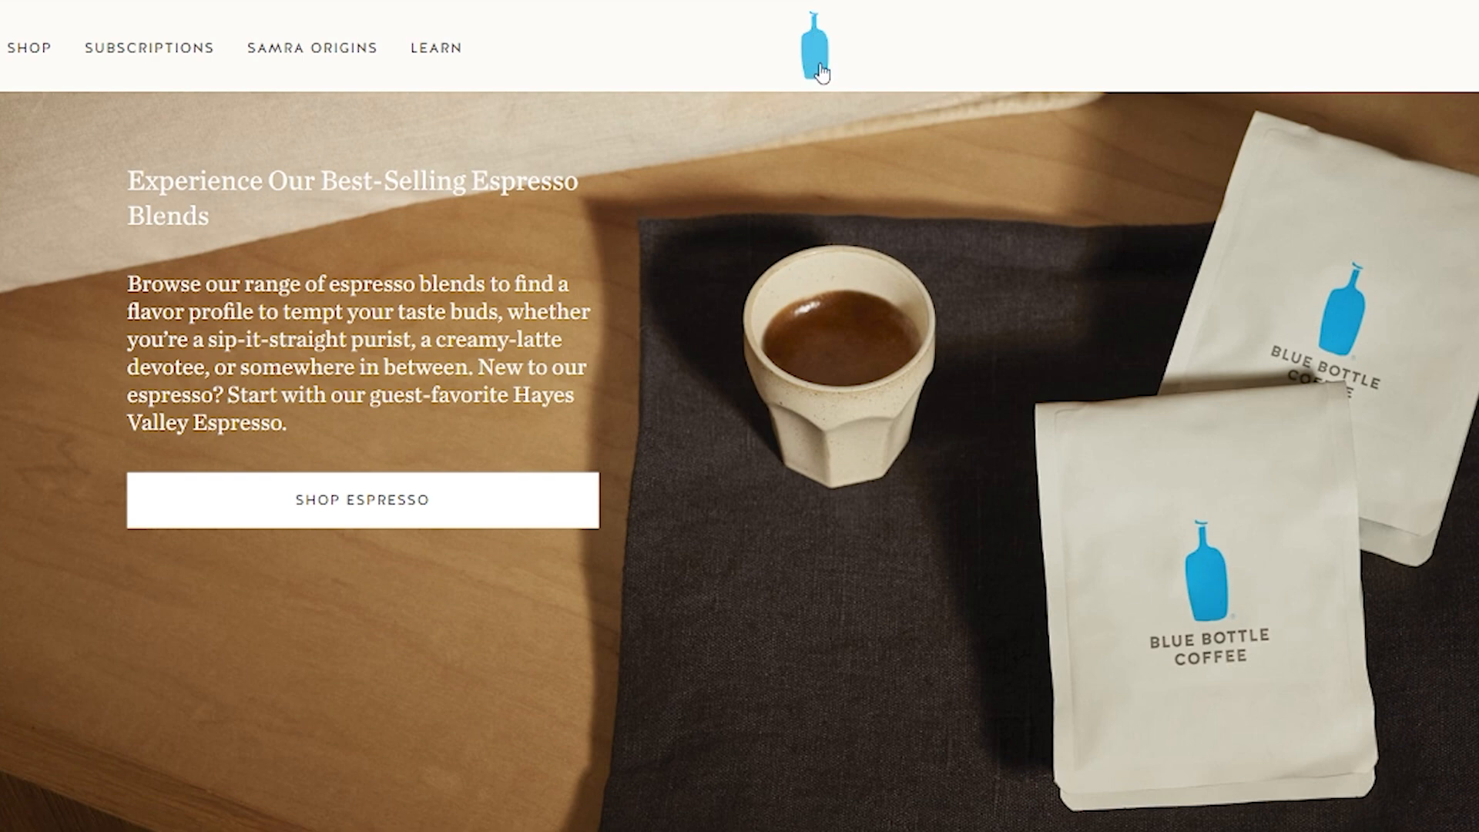
scroll(816, 462, up, 15)
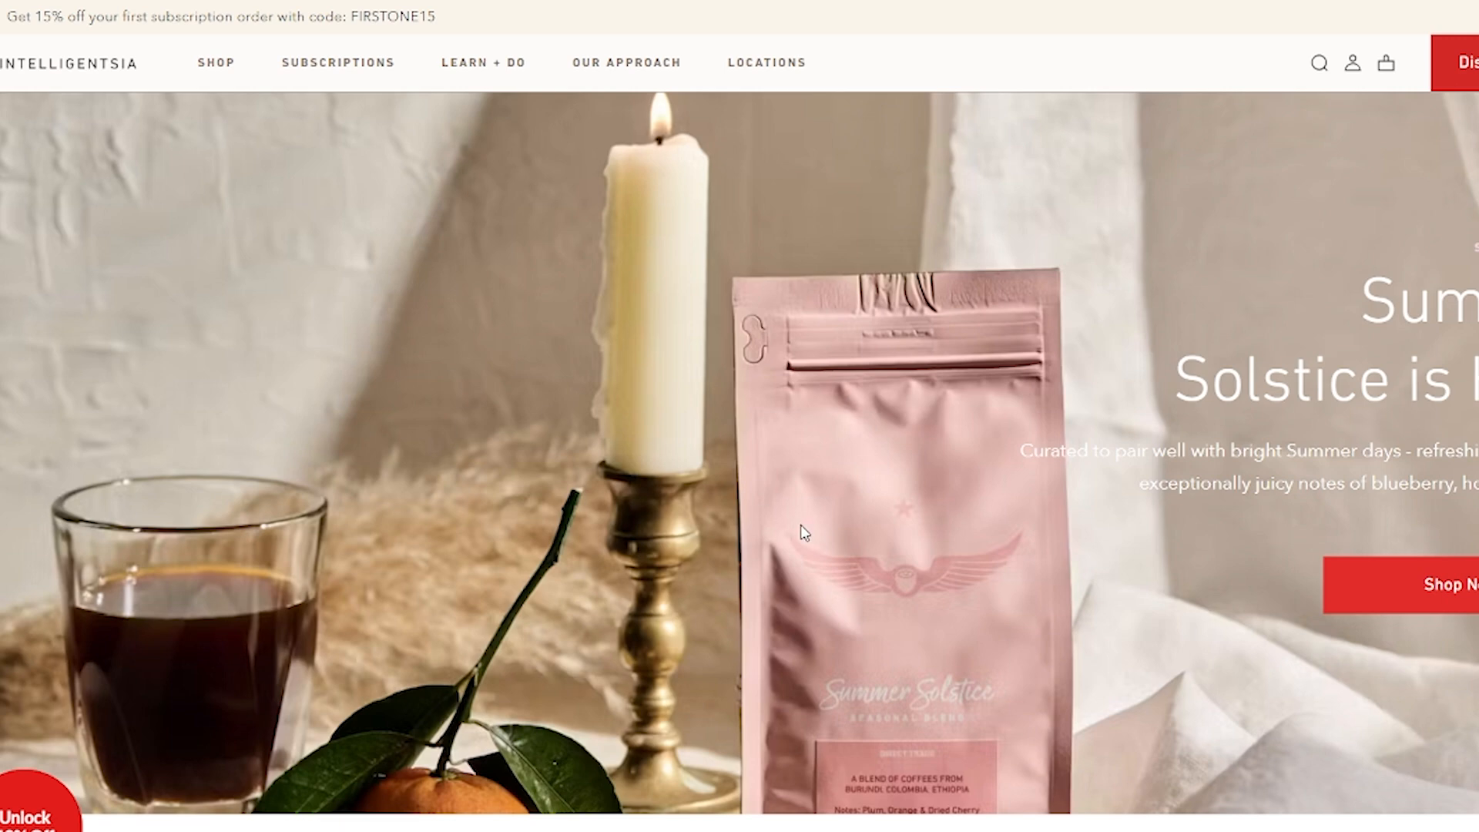
Examine the Intelligentsia home page for its winged logo, coffee packaging, colours and imagery
scroll(803, 531, down, 10)
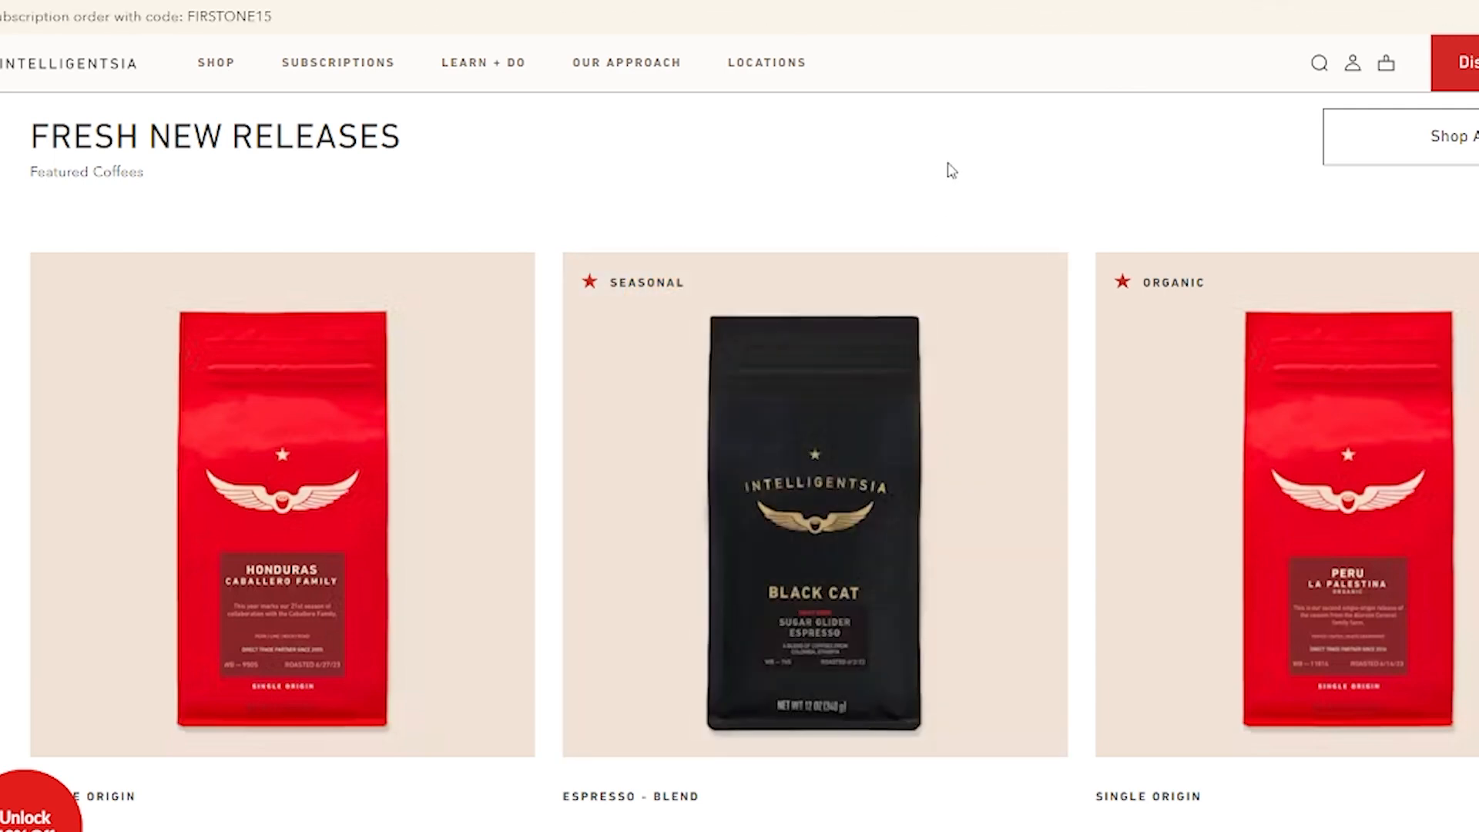
scroll(740, 431, up, 10)
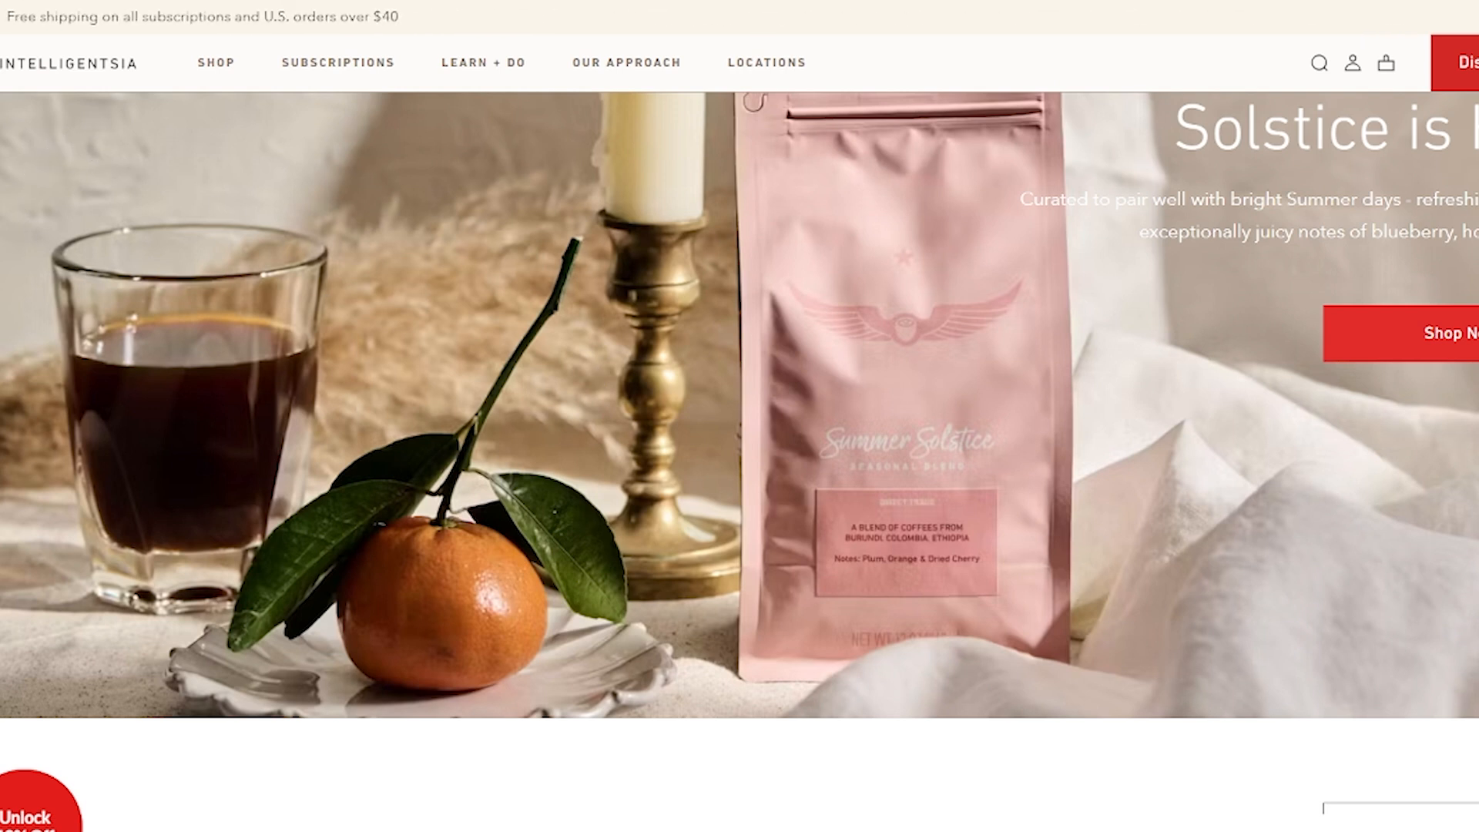
scroll(739, 432, down, 15)
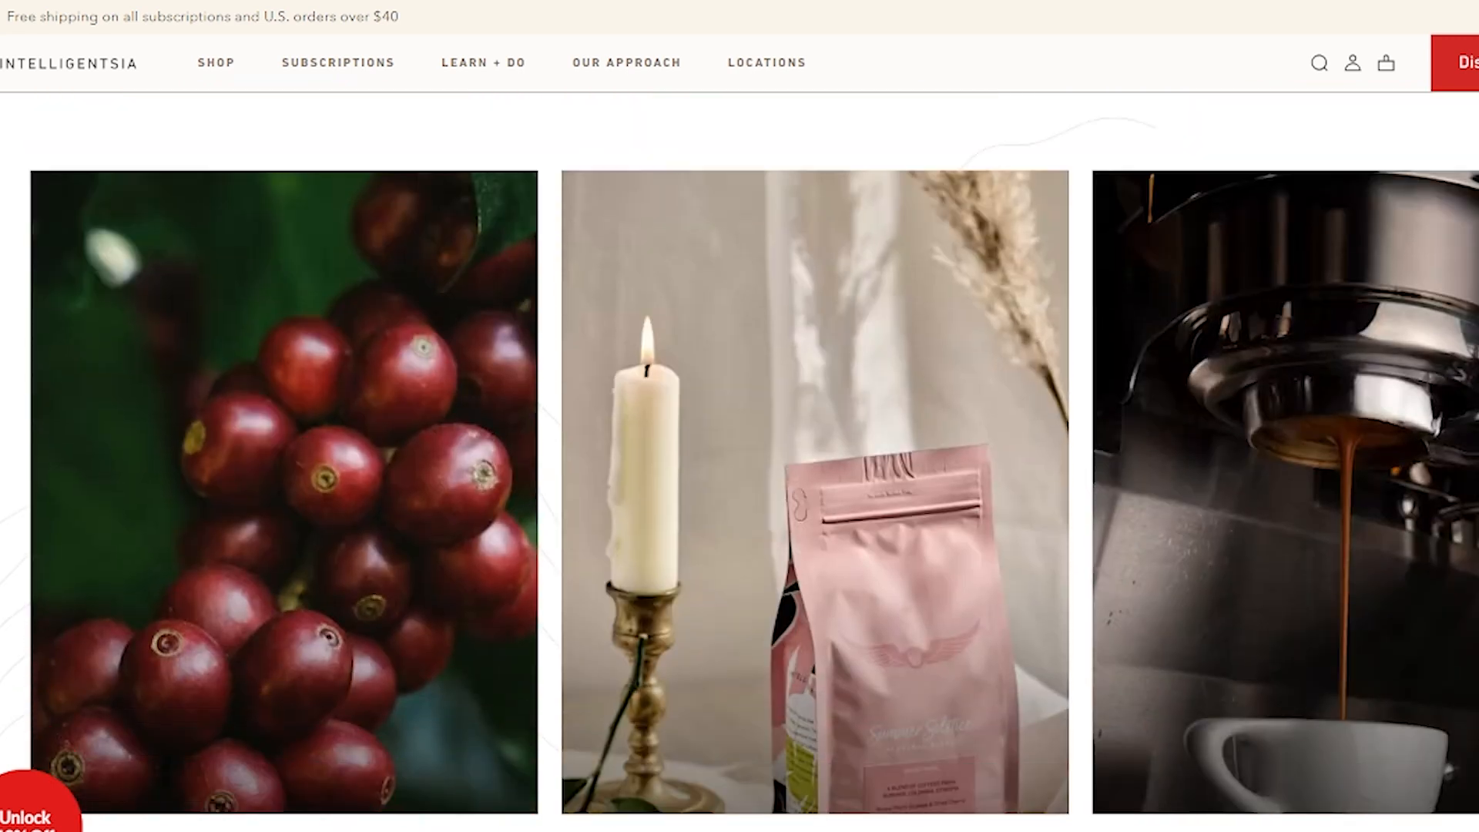
scroll(740, 431, down, 12)
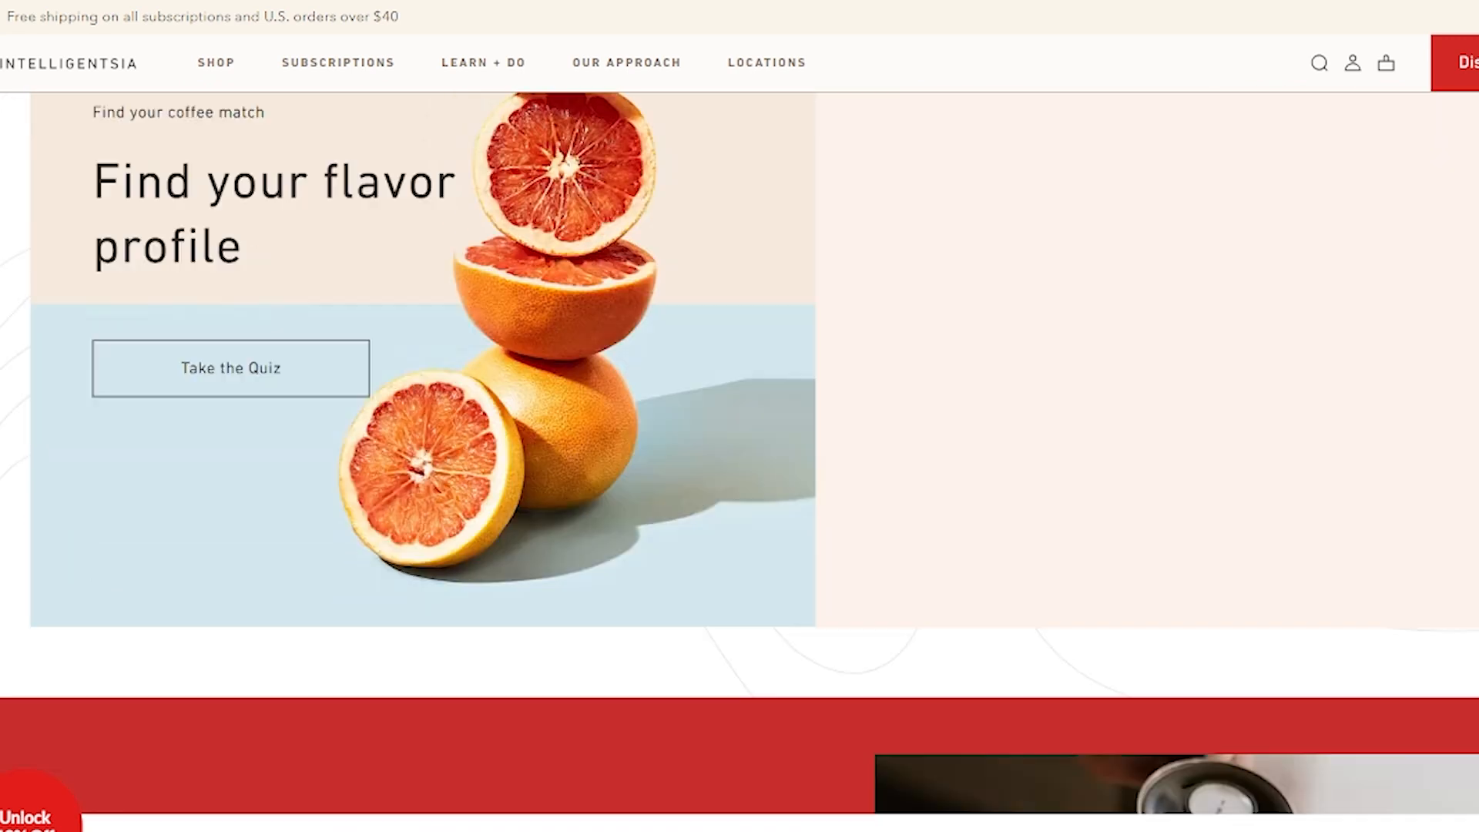
scroll(740, 431, up, 2)
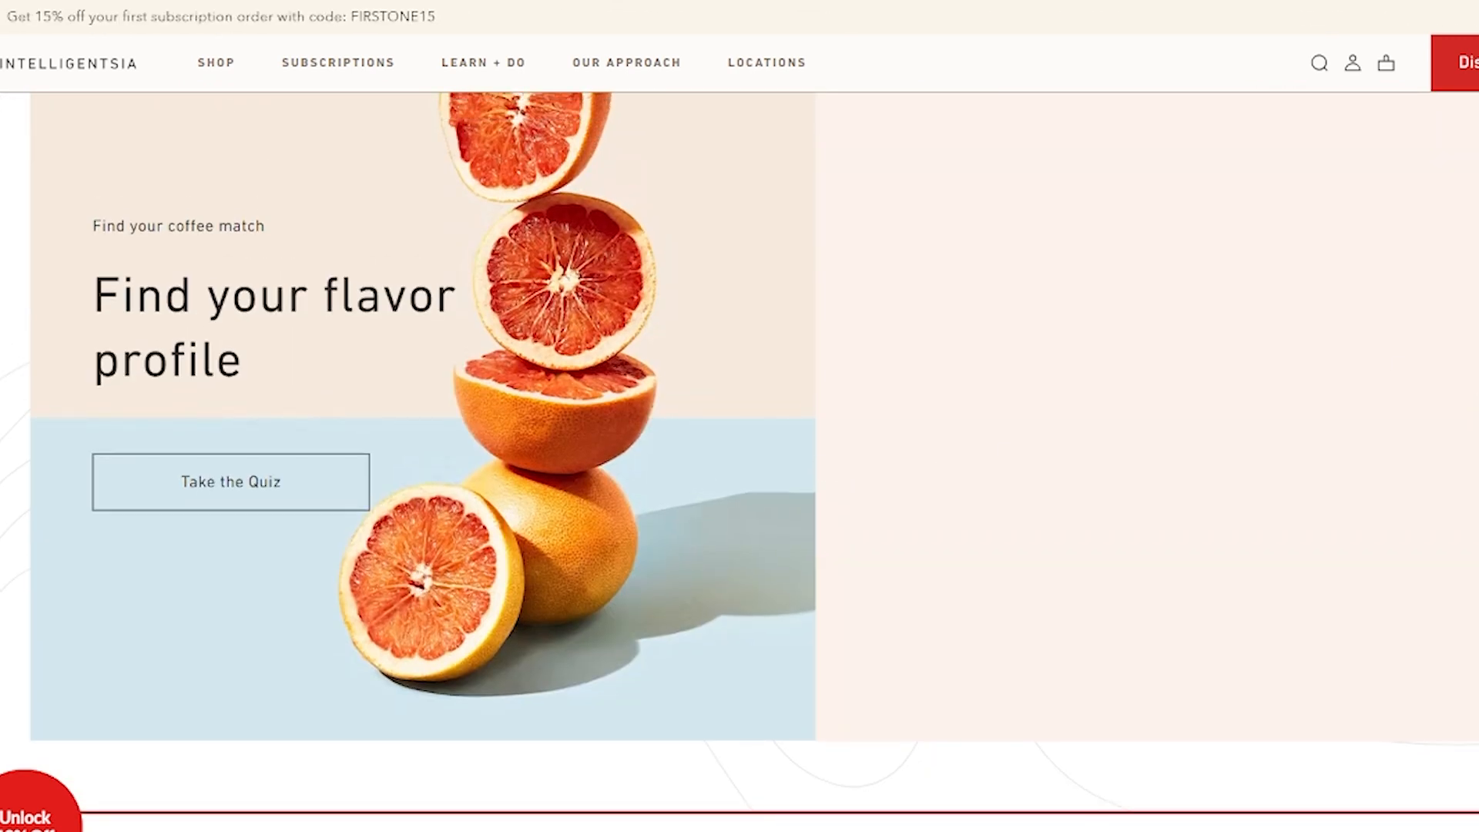
scroll(1228, 339, down, 10)
scroll(1229, 339, up, 3)
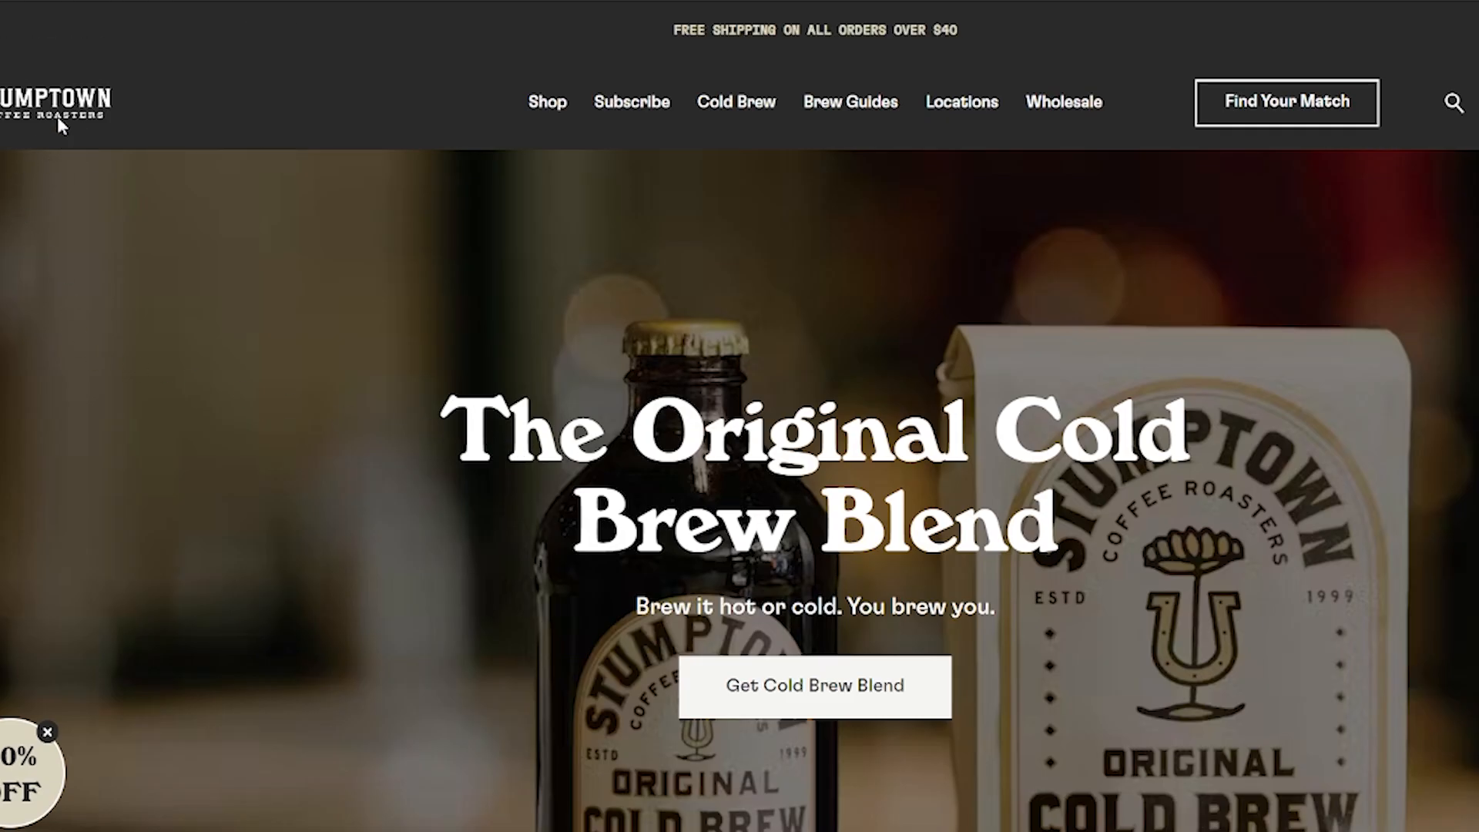
Examine the Stumptown and La Colombe coffee roasters' home pages for their logos, typography and product styling
scroll(240, 47, down, 10)
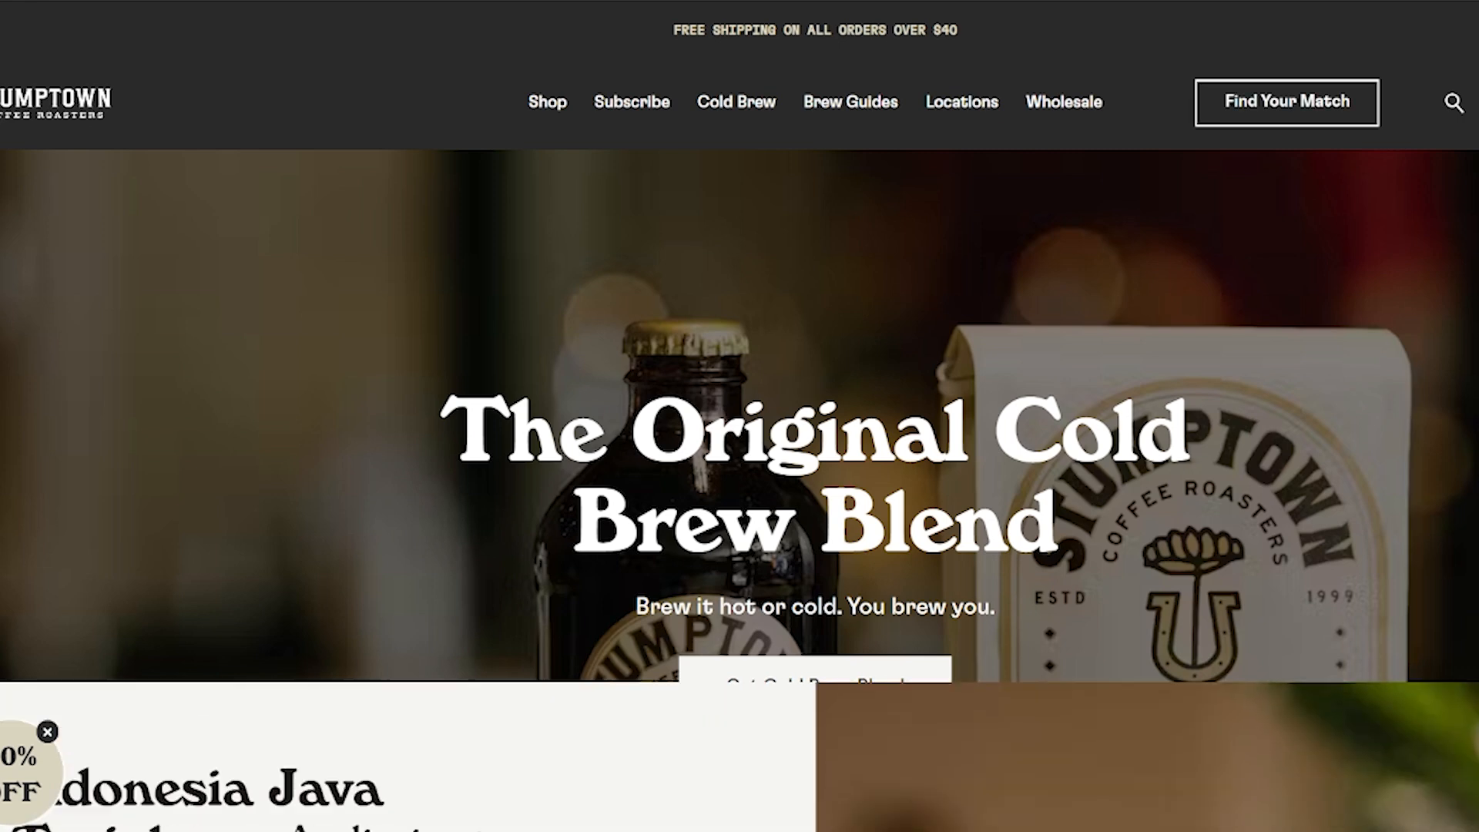
scroll(739, 490, down, 3)
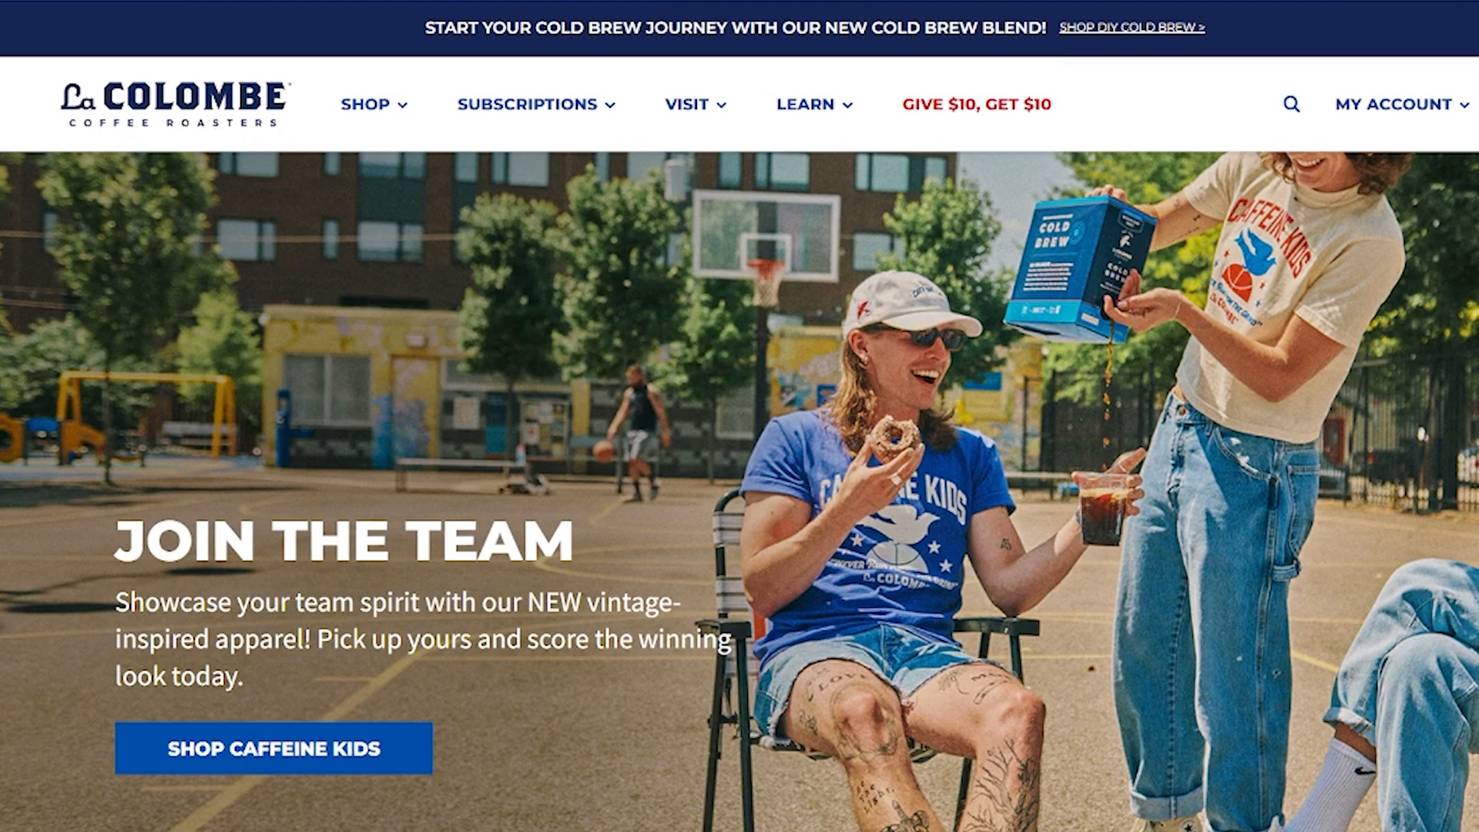
scroll(740, 490, down, 10)
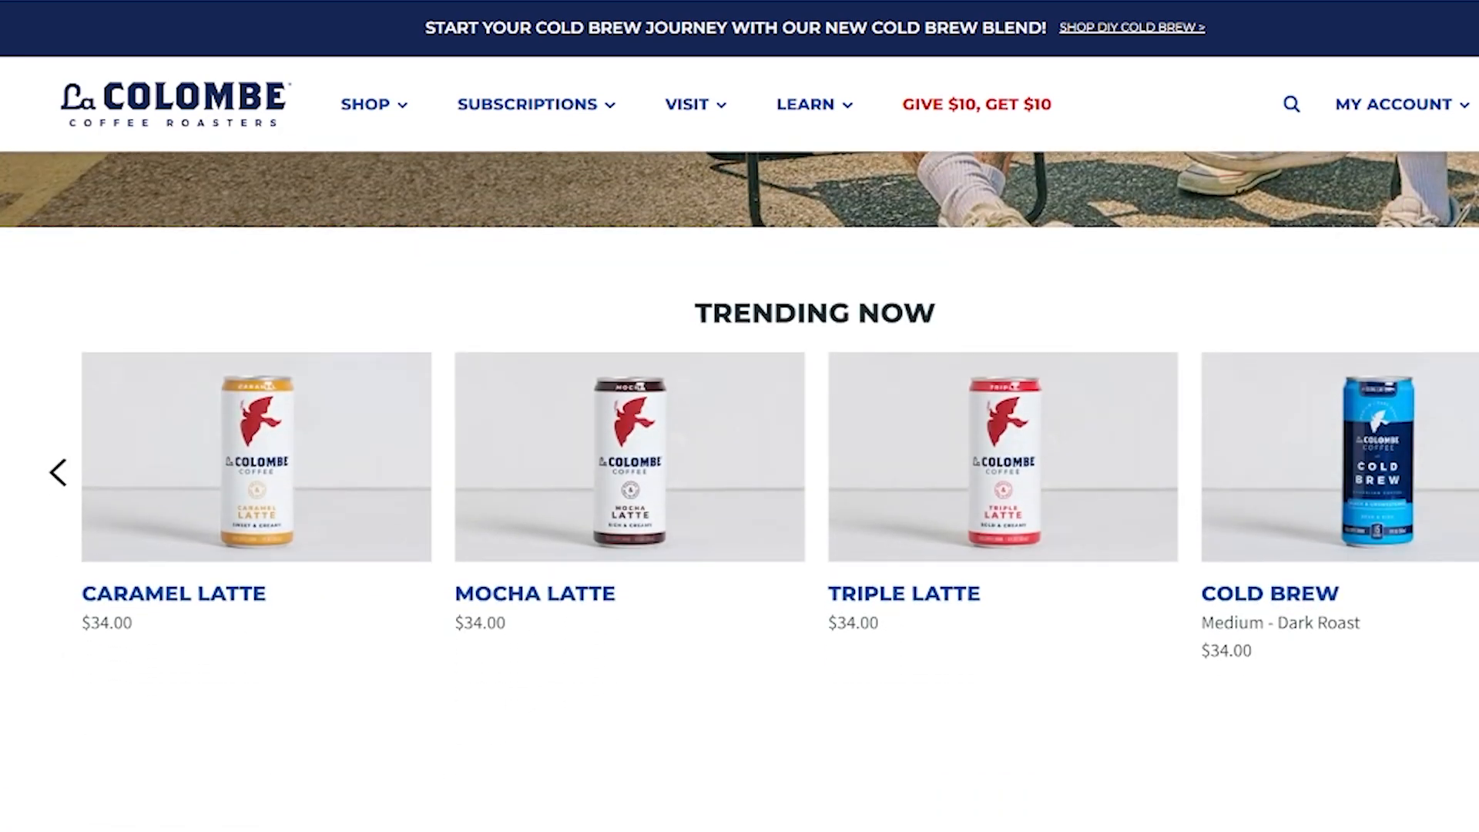
scroll(739, 491, down, 5)
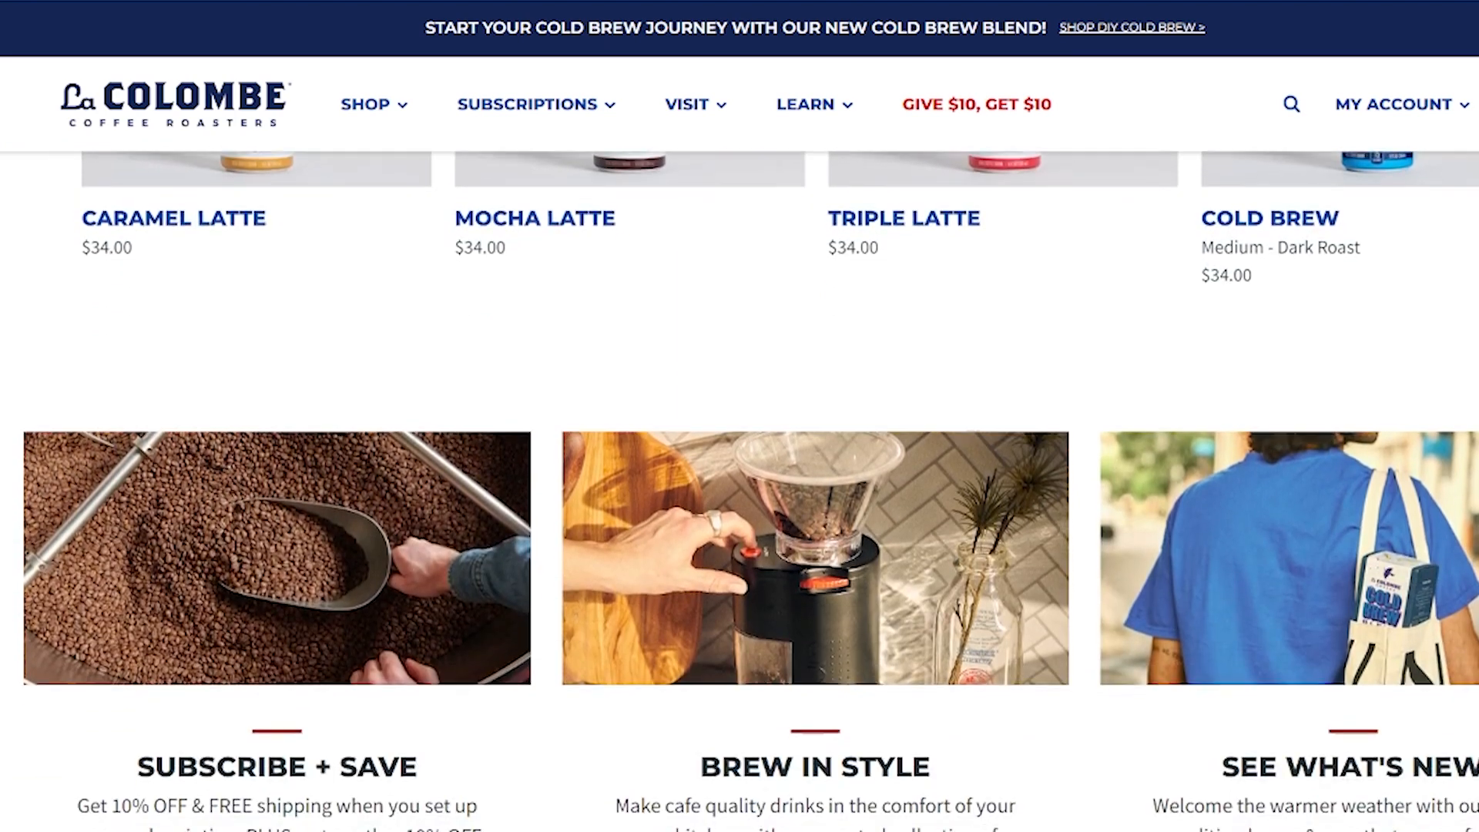
scroll(890, 500, up, 15)
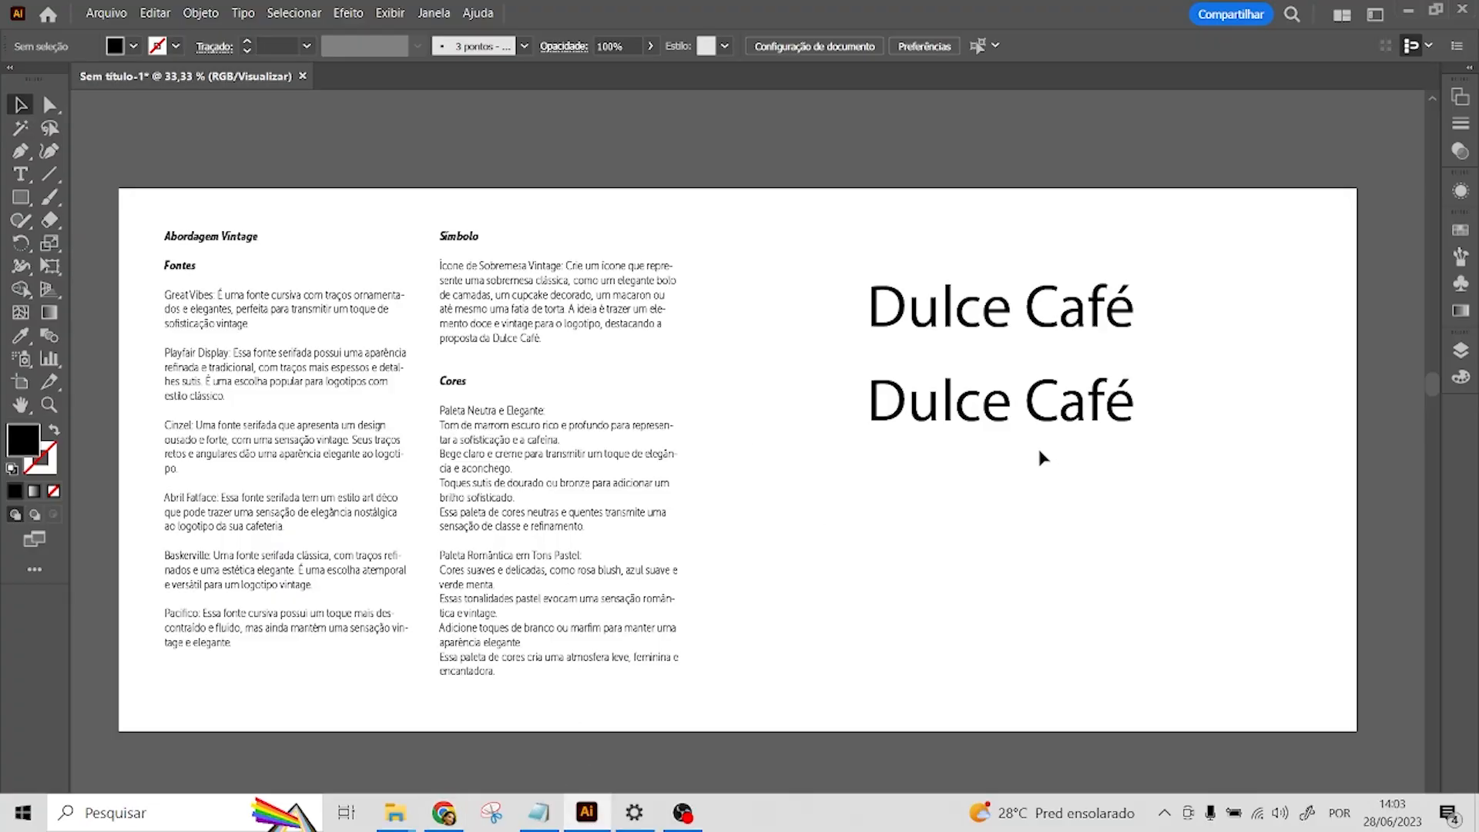
In Illustrator, duplicate the Dulce Café line downward and scale the copies down, making a column of six lines
drag(1010, 412, 1051, 656)
click(1215, 538)
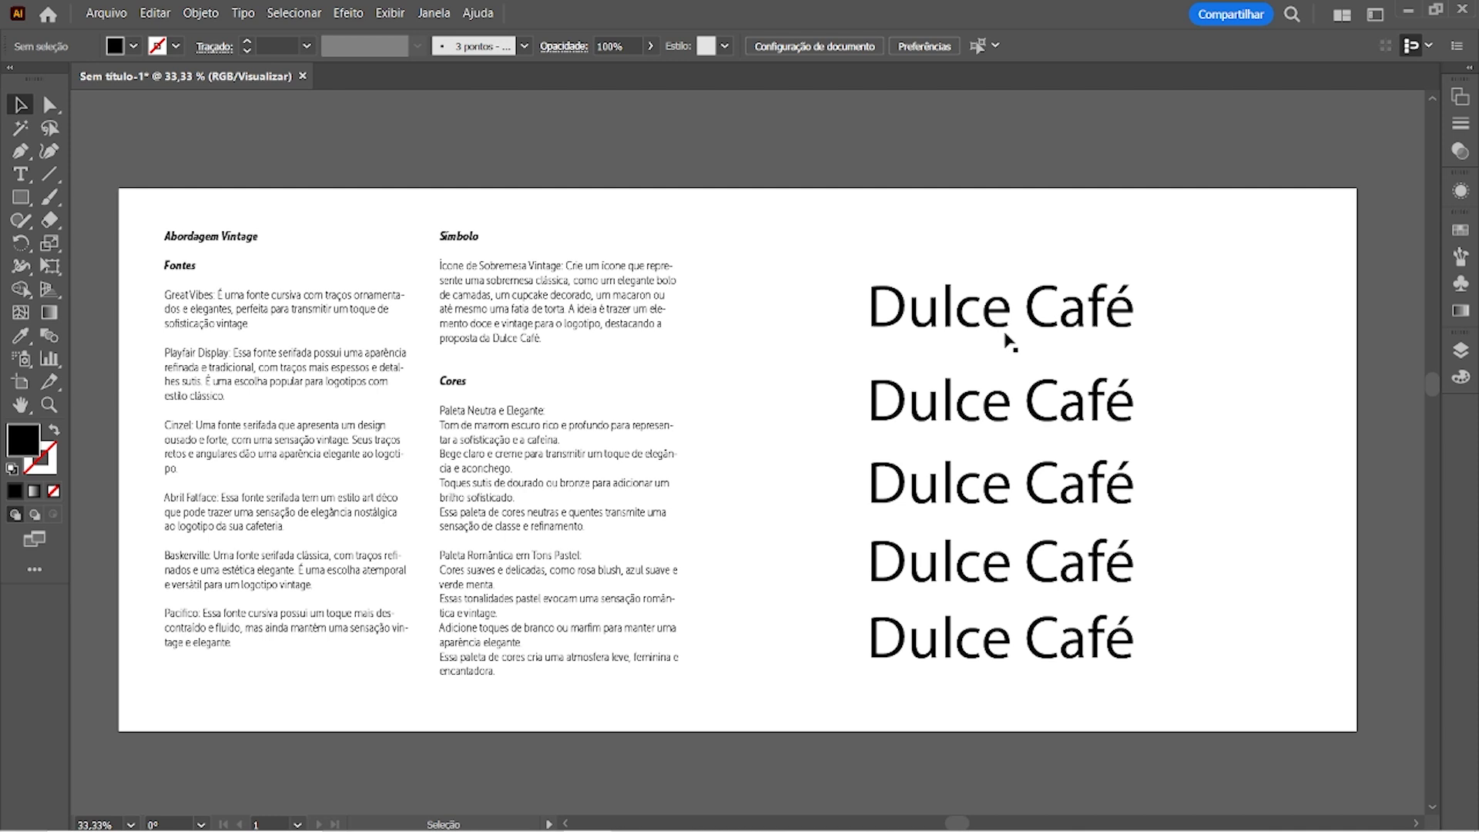
drag(863, 256, 1095, 613)
drag(1053, 604, 1053, 671)
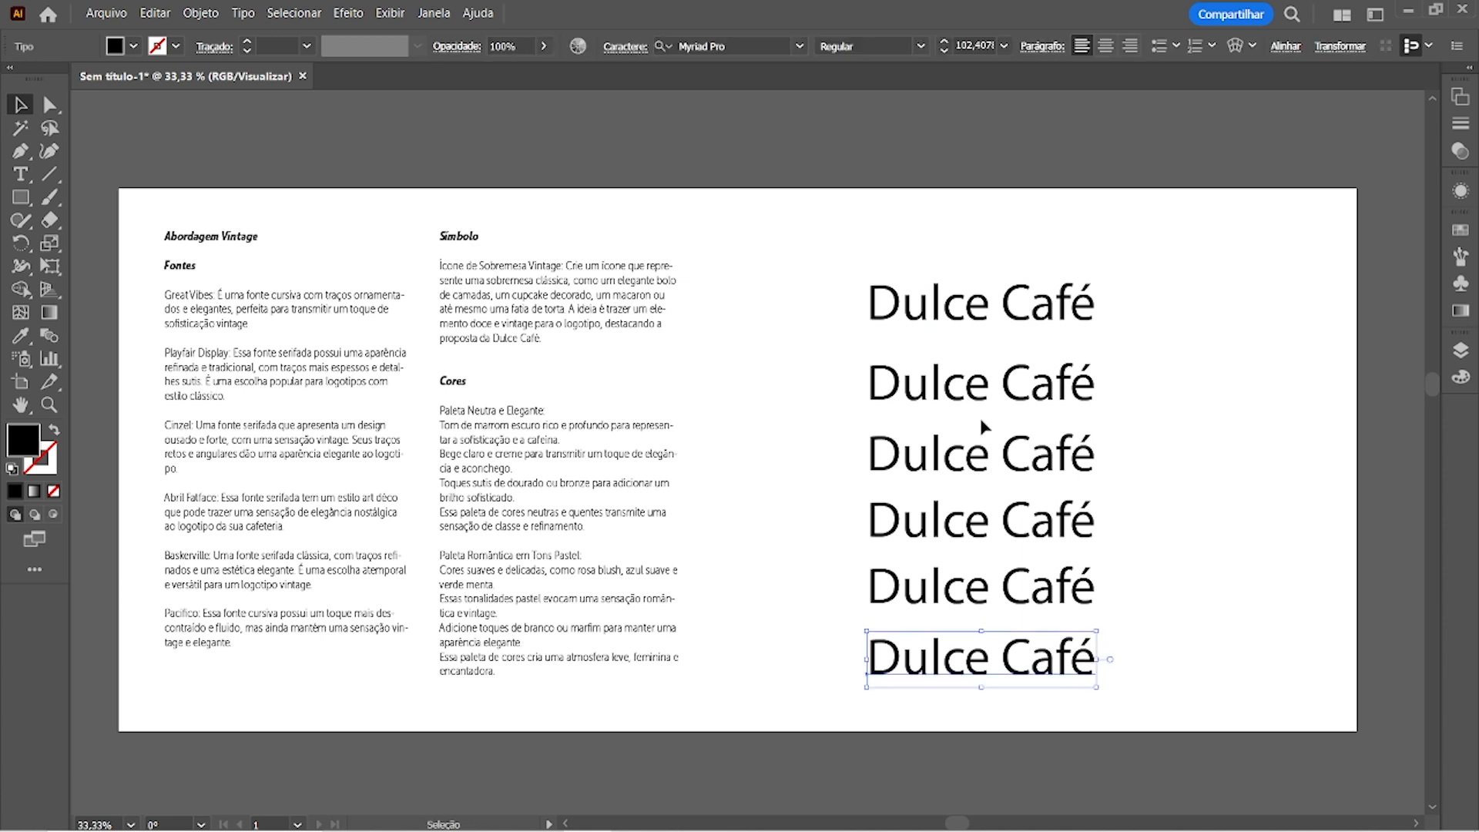
Move the top Dulce Café line upward and distribute all six lines at even vertical spacing
click(824, 252)
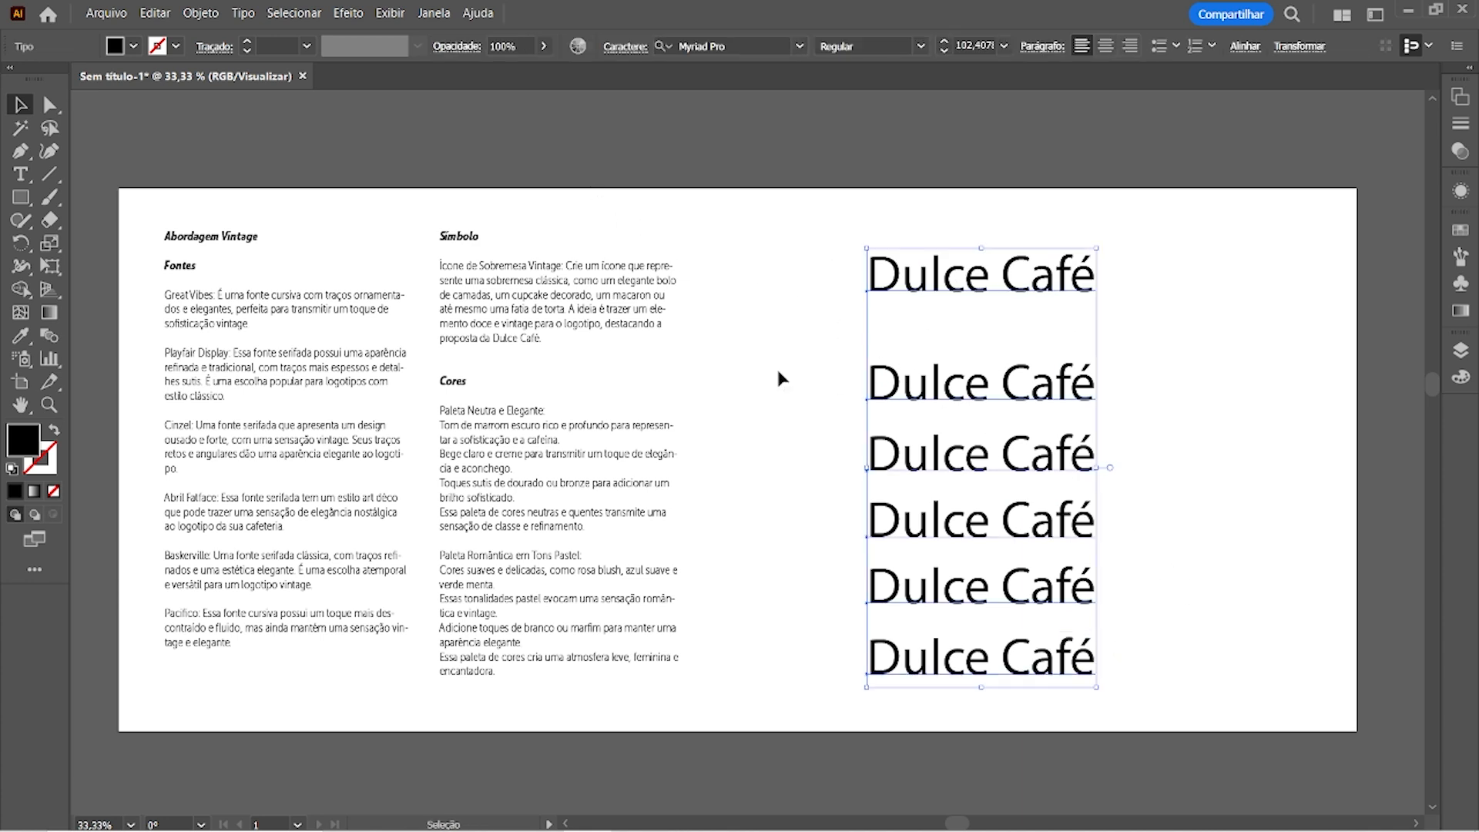
click(776, 368)
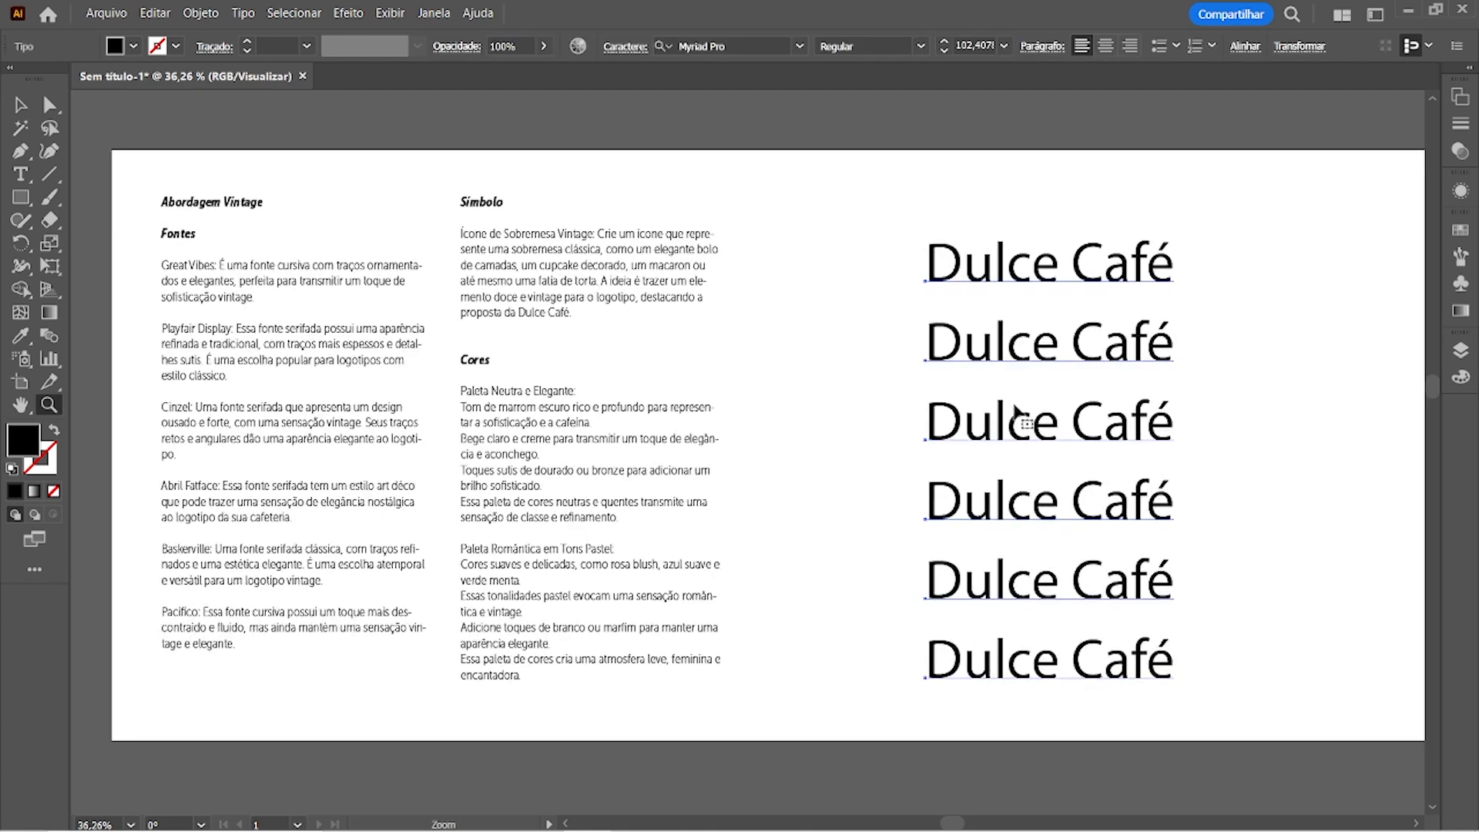
click(893, 174)
Set the font of the first Dulce Café line to Great Vibes
click(1005, 289)
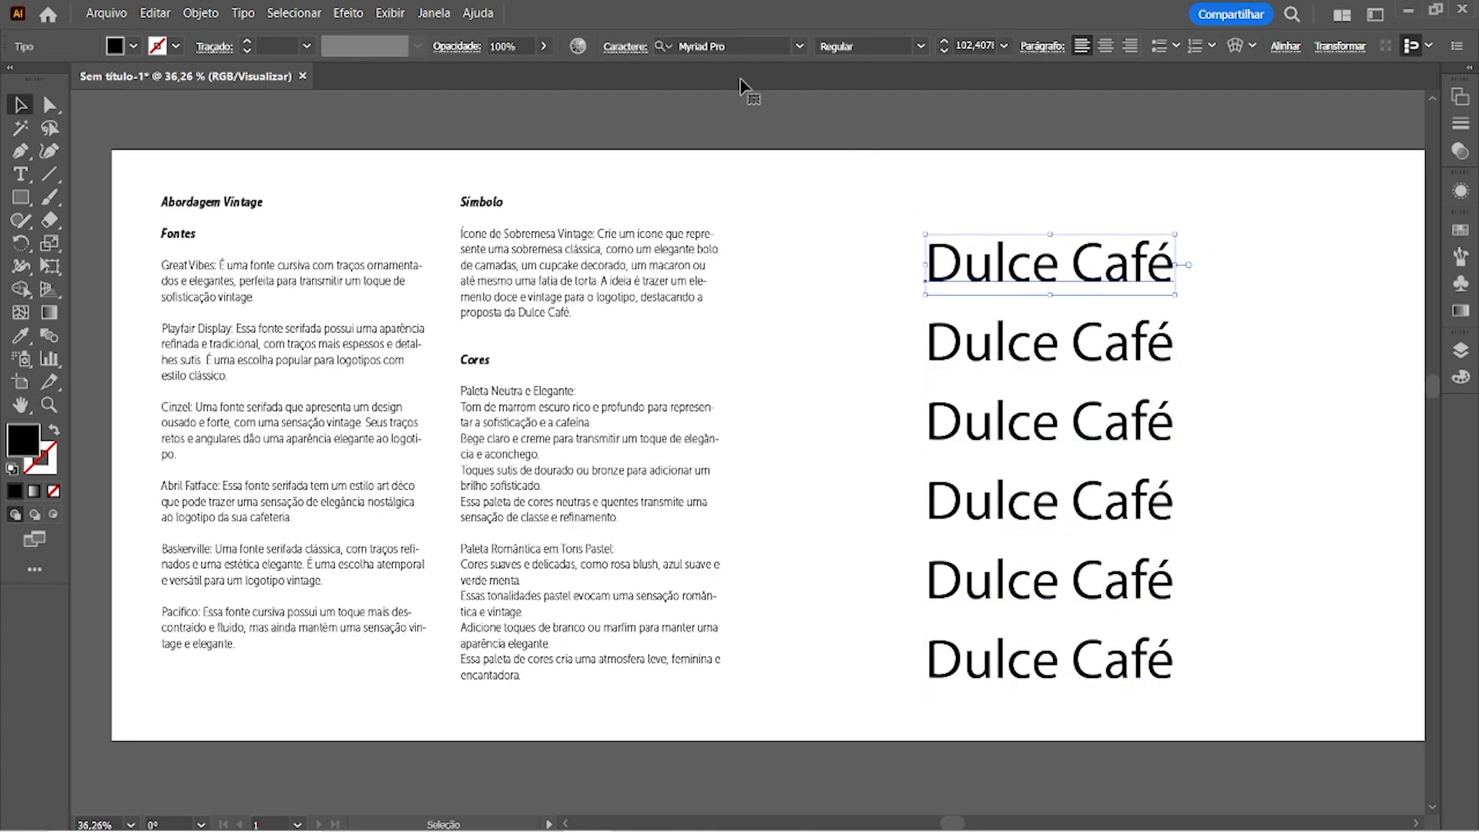
click(757, 38)
text(gea)
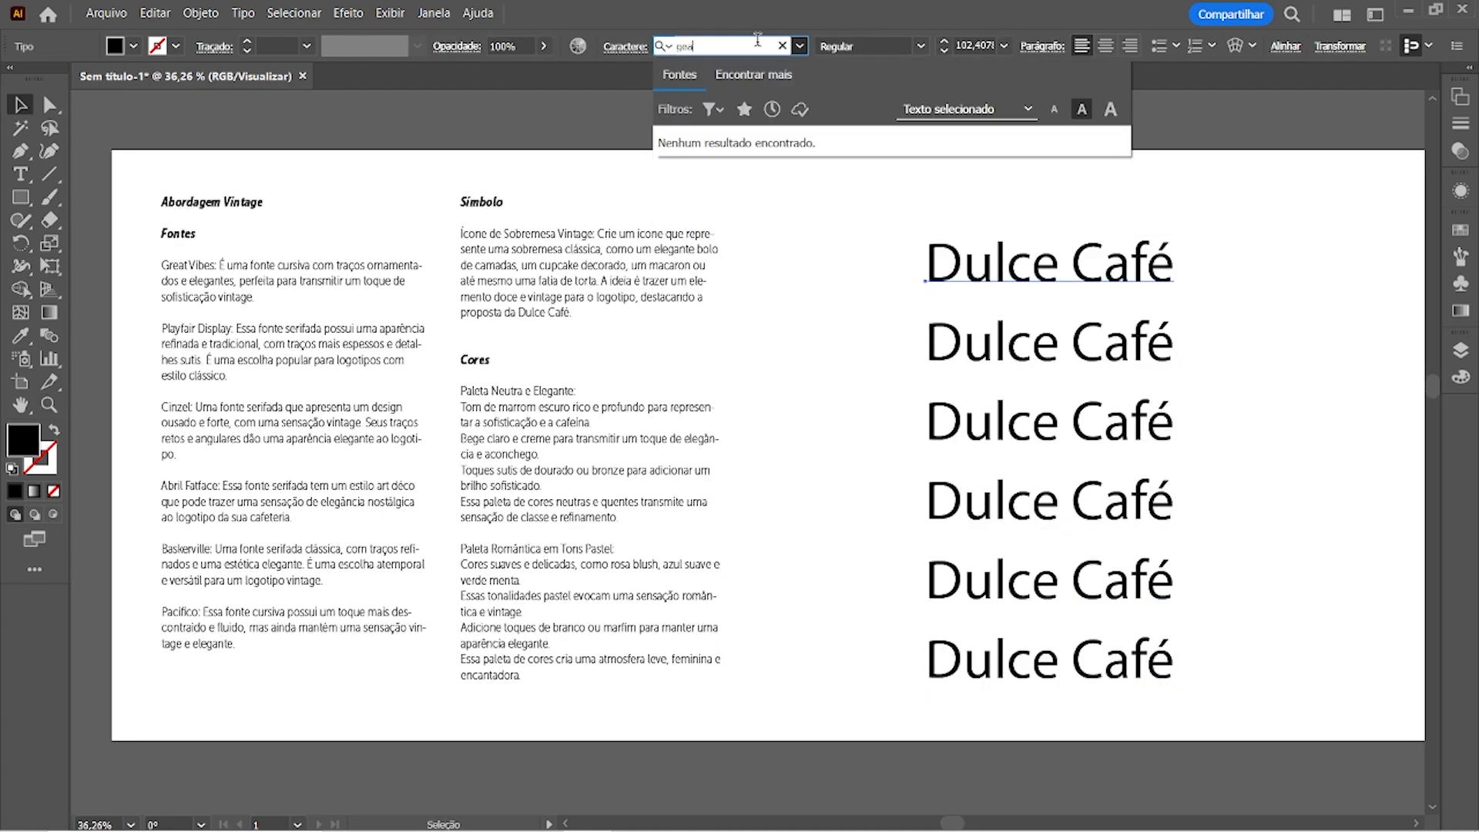
text(l)
key(BackSpace)
key(BackSpace)
key(BackSpace)
text(re)
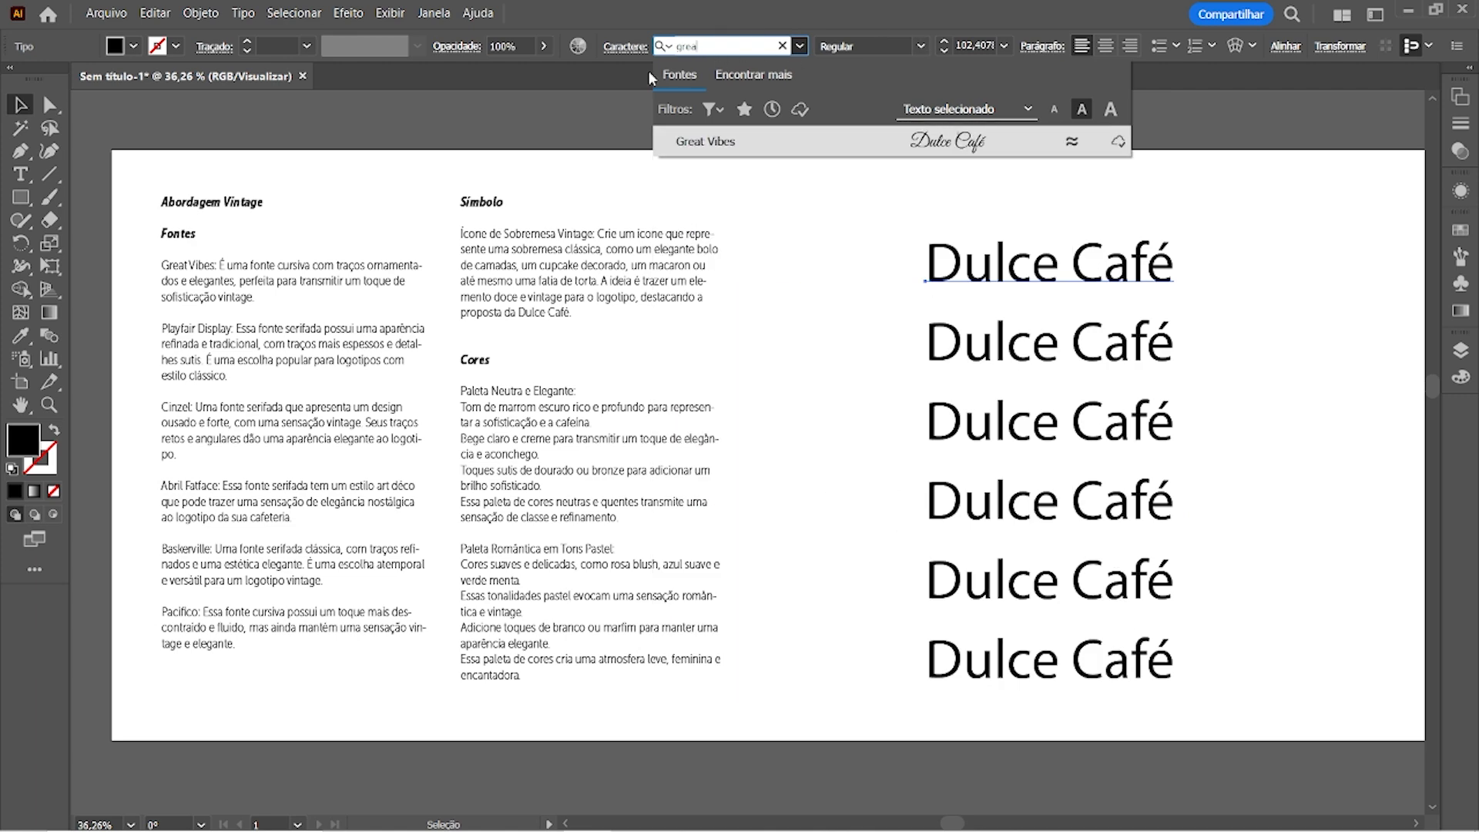
key(Return)
click(881, 262)
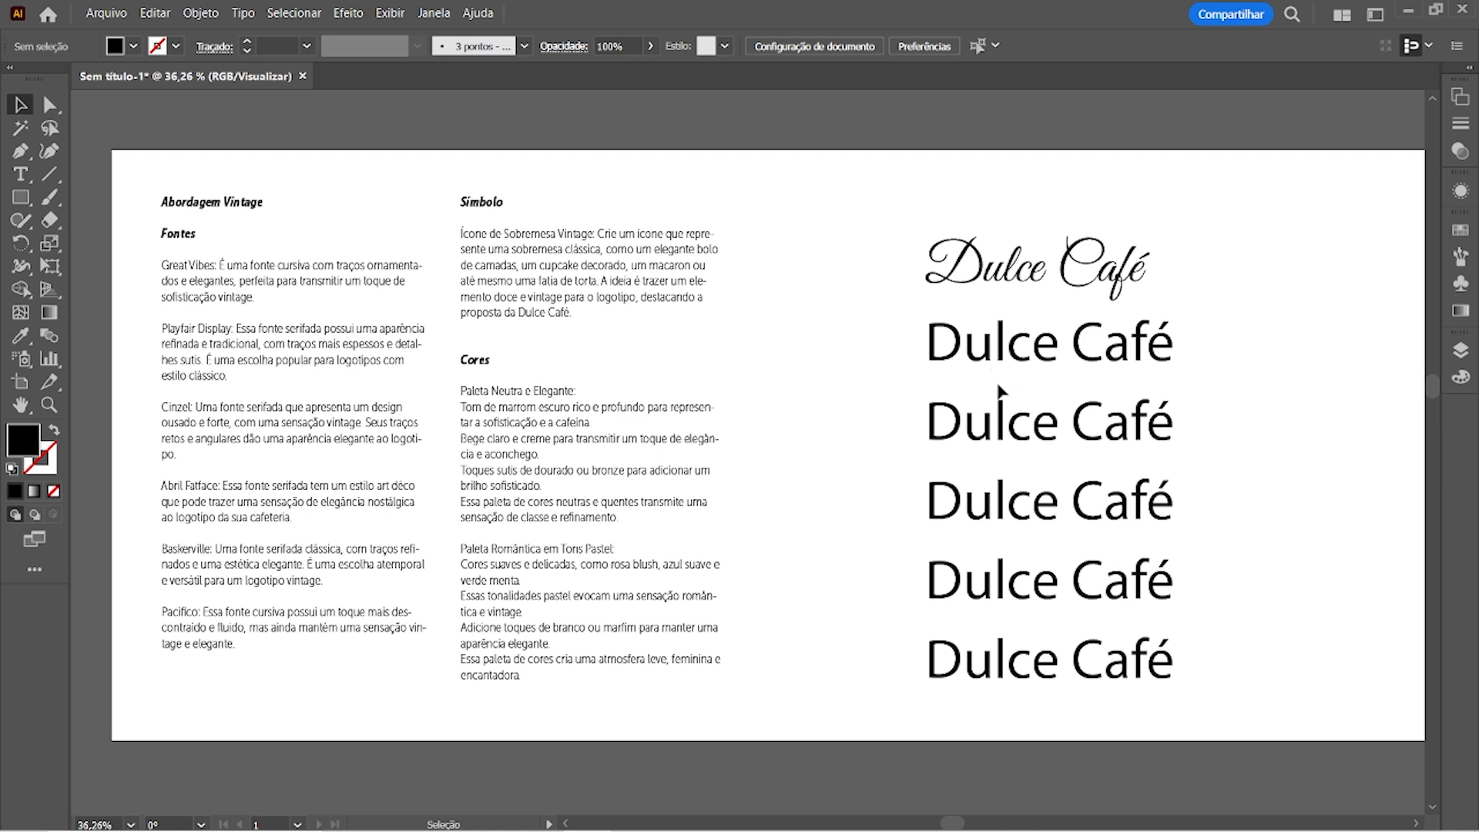
Set the font of the second Dulce Café line to Playfair Display Bold
click(1040, 354)
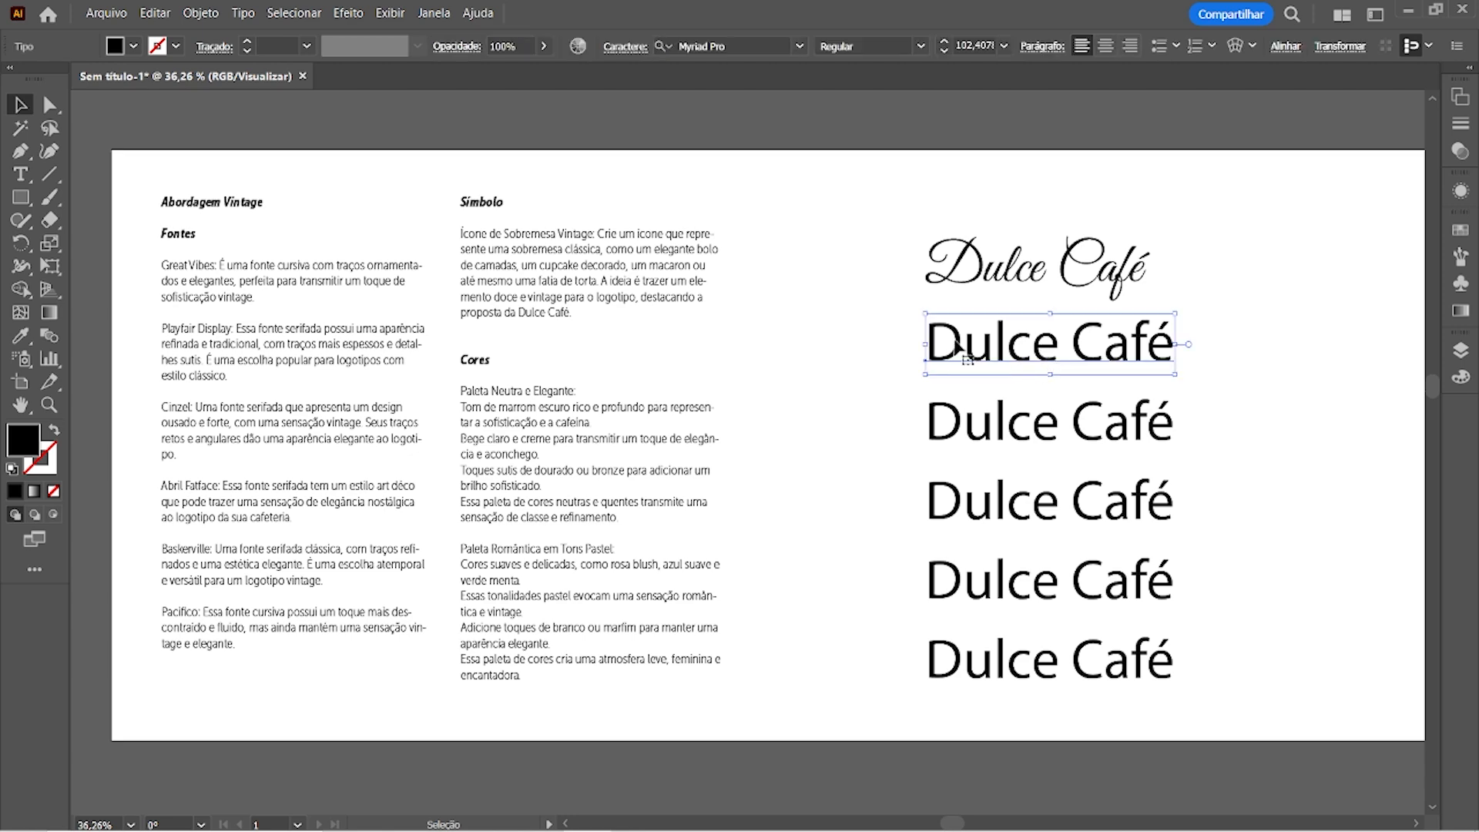
click(697, 48)
text(play)
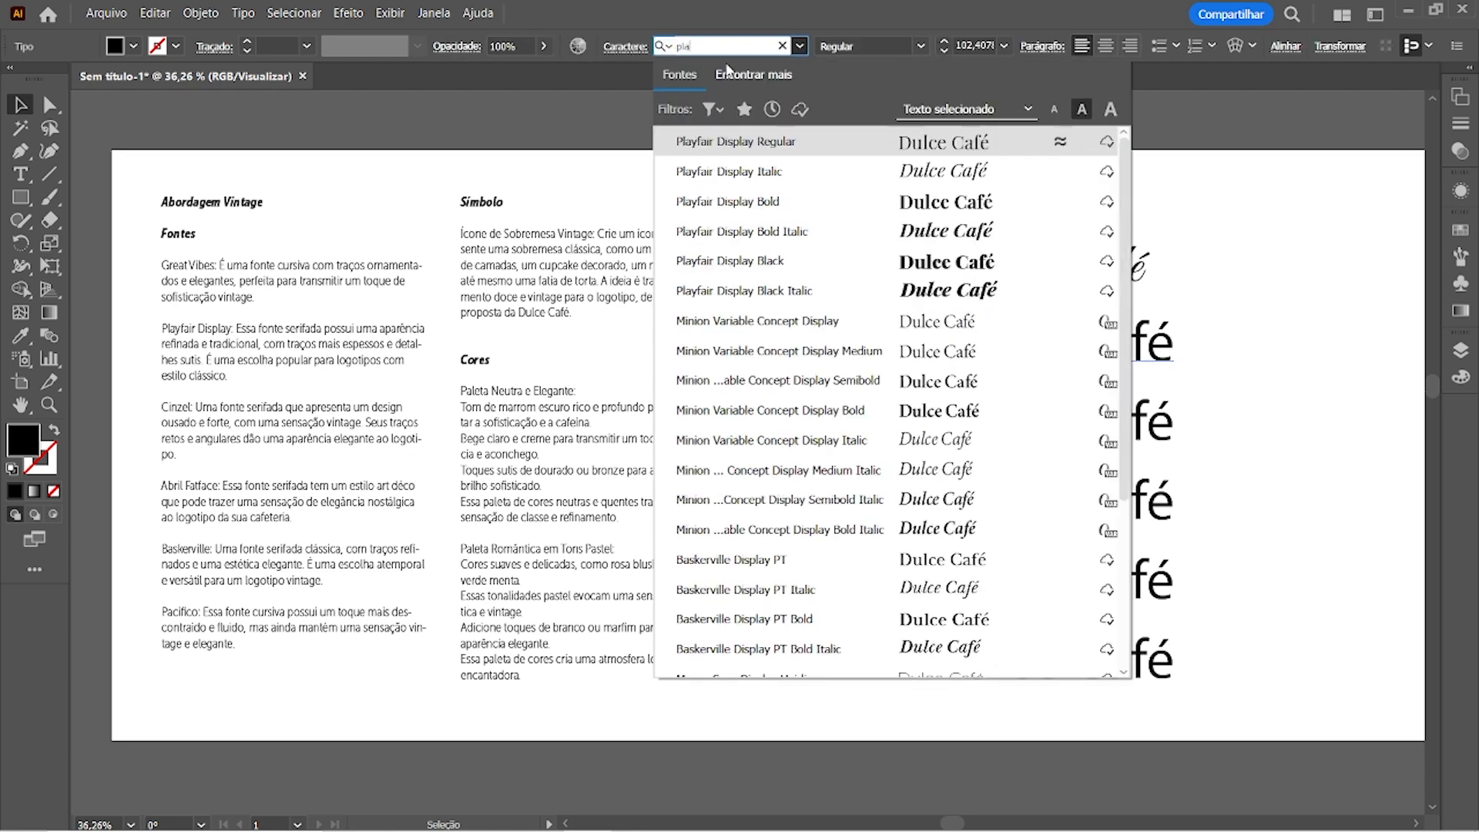
click(757, 214)
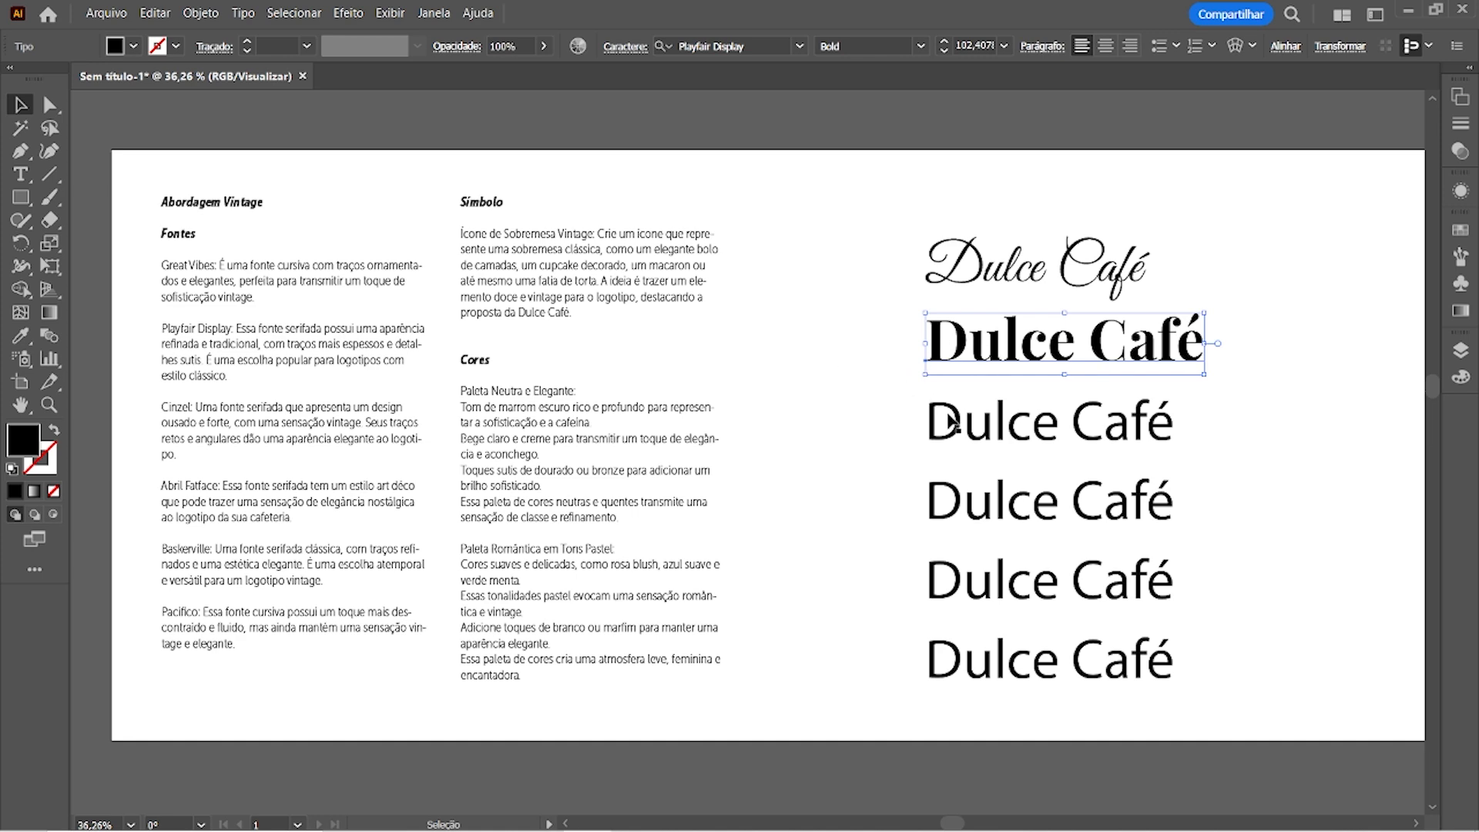
Set the font of the third Dulce Café line to Cinzel Regular
click(998, 391)
click(724, 46)
text(cinze)
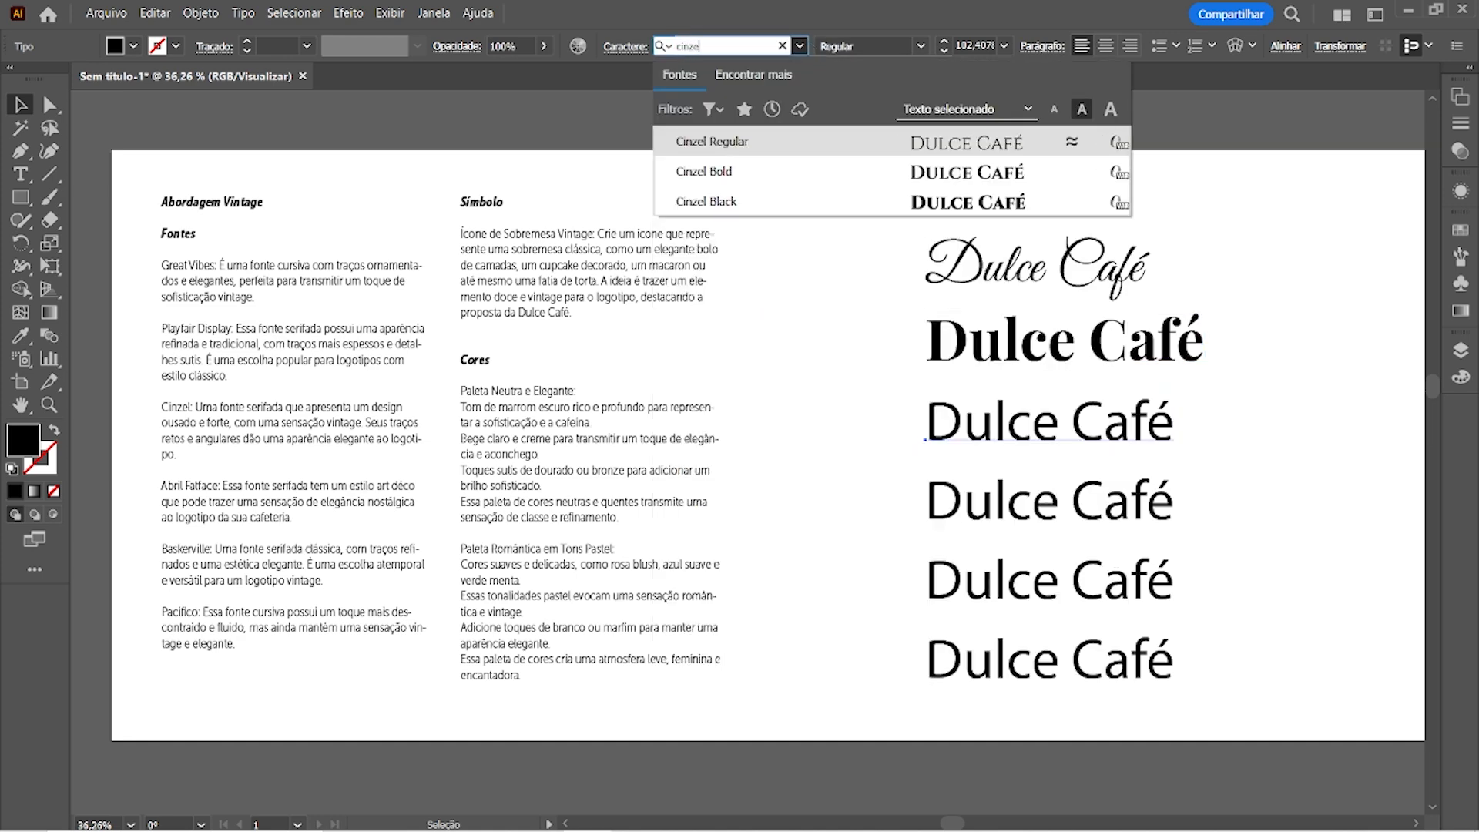
click(703, 147)
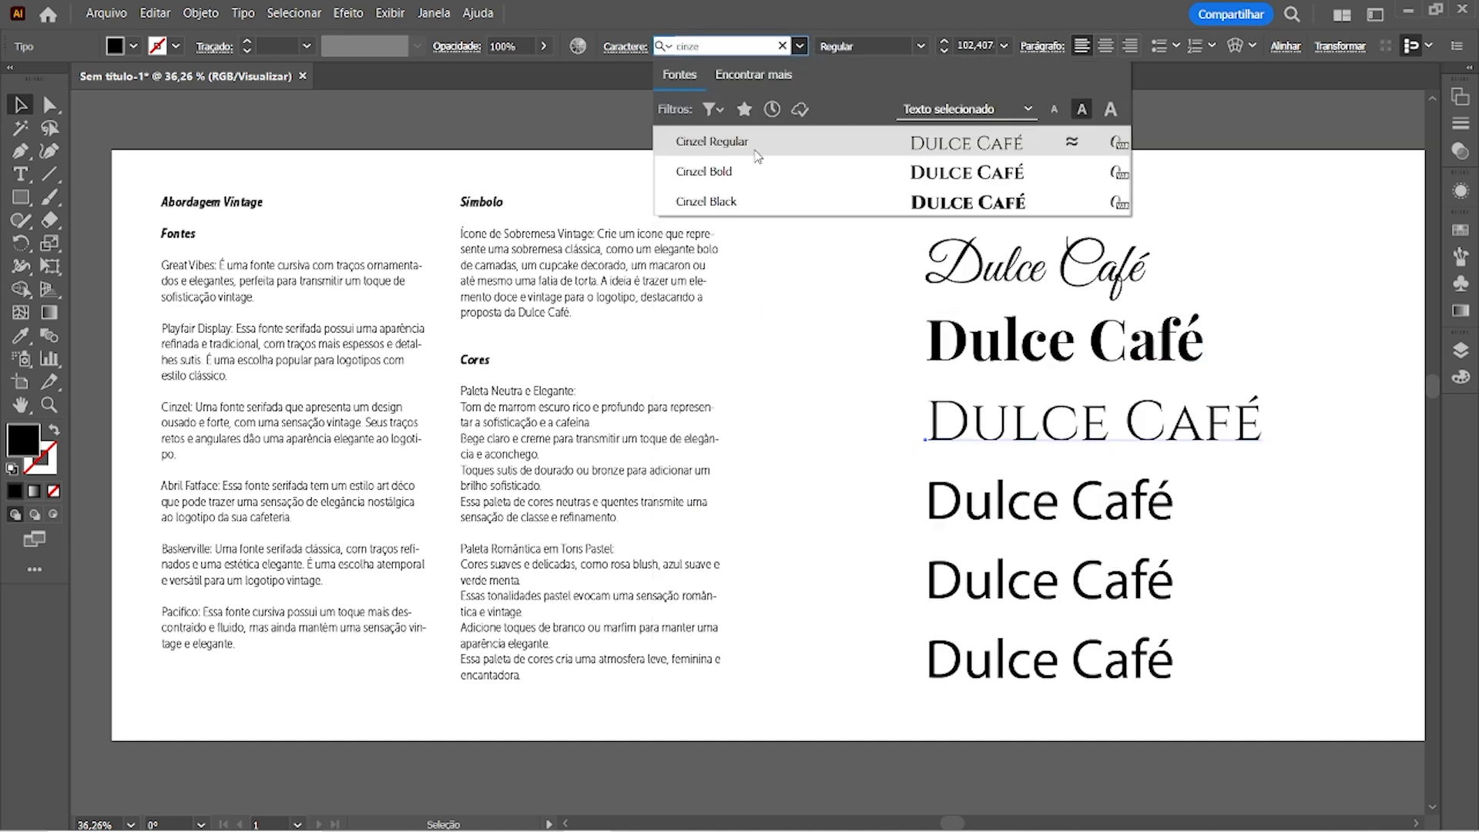
click(860, 262)
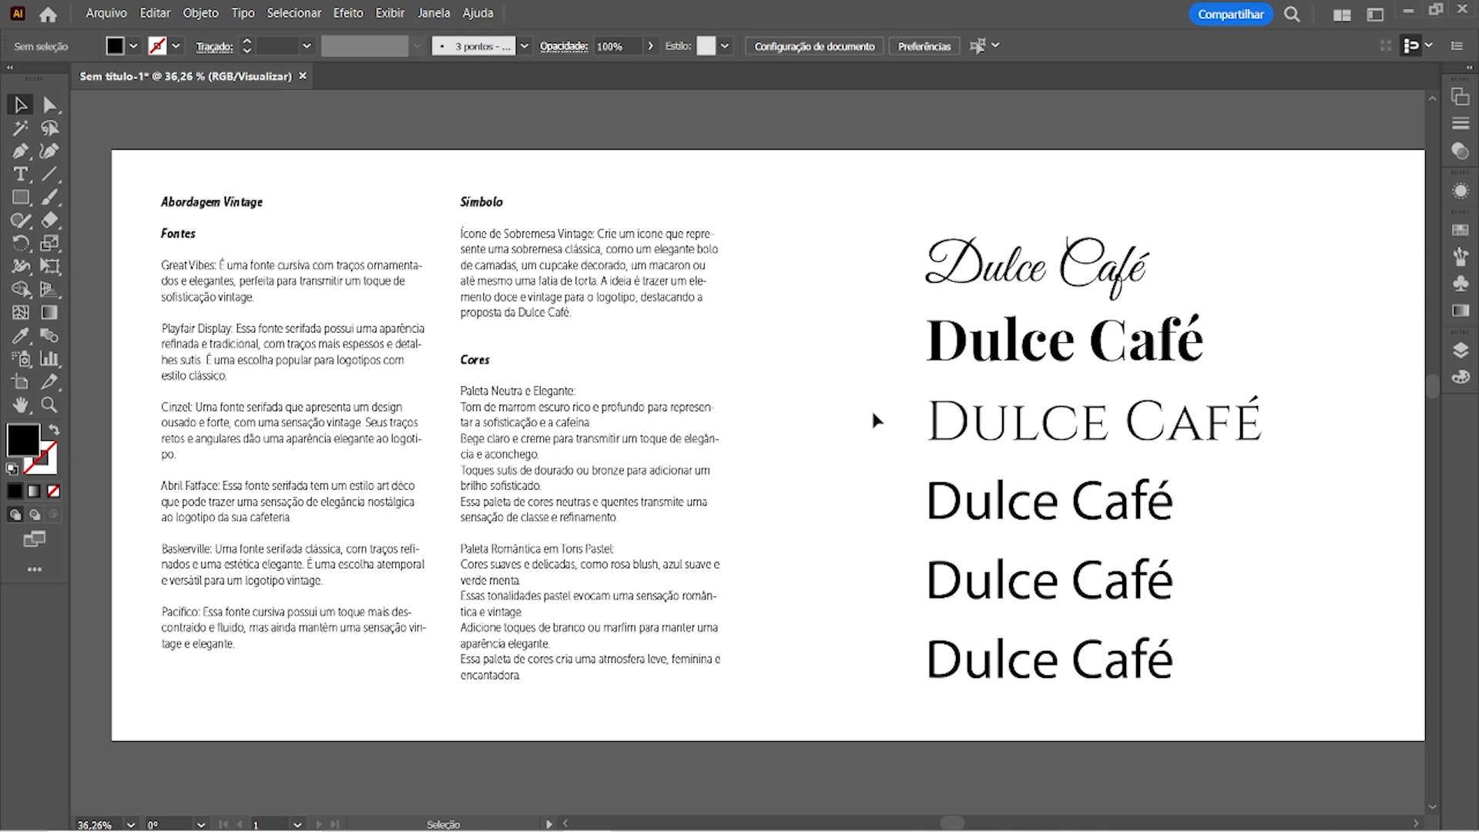
click(948, 425)
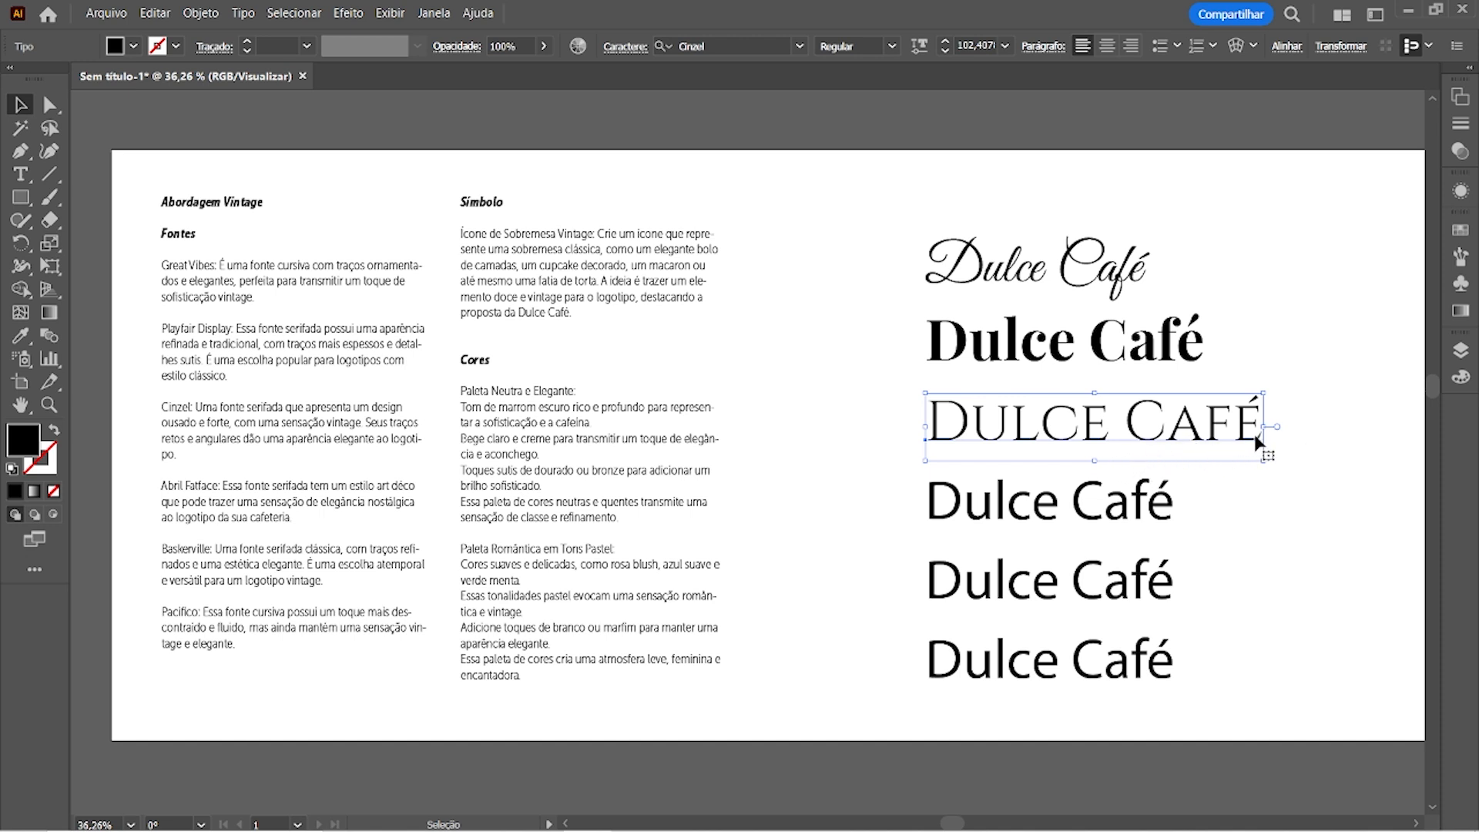
Set the font of the fourth Dulce Café line to Abril Fatface
click(1060, 509)
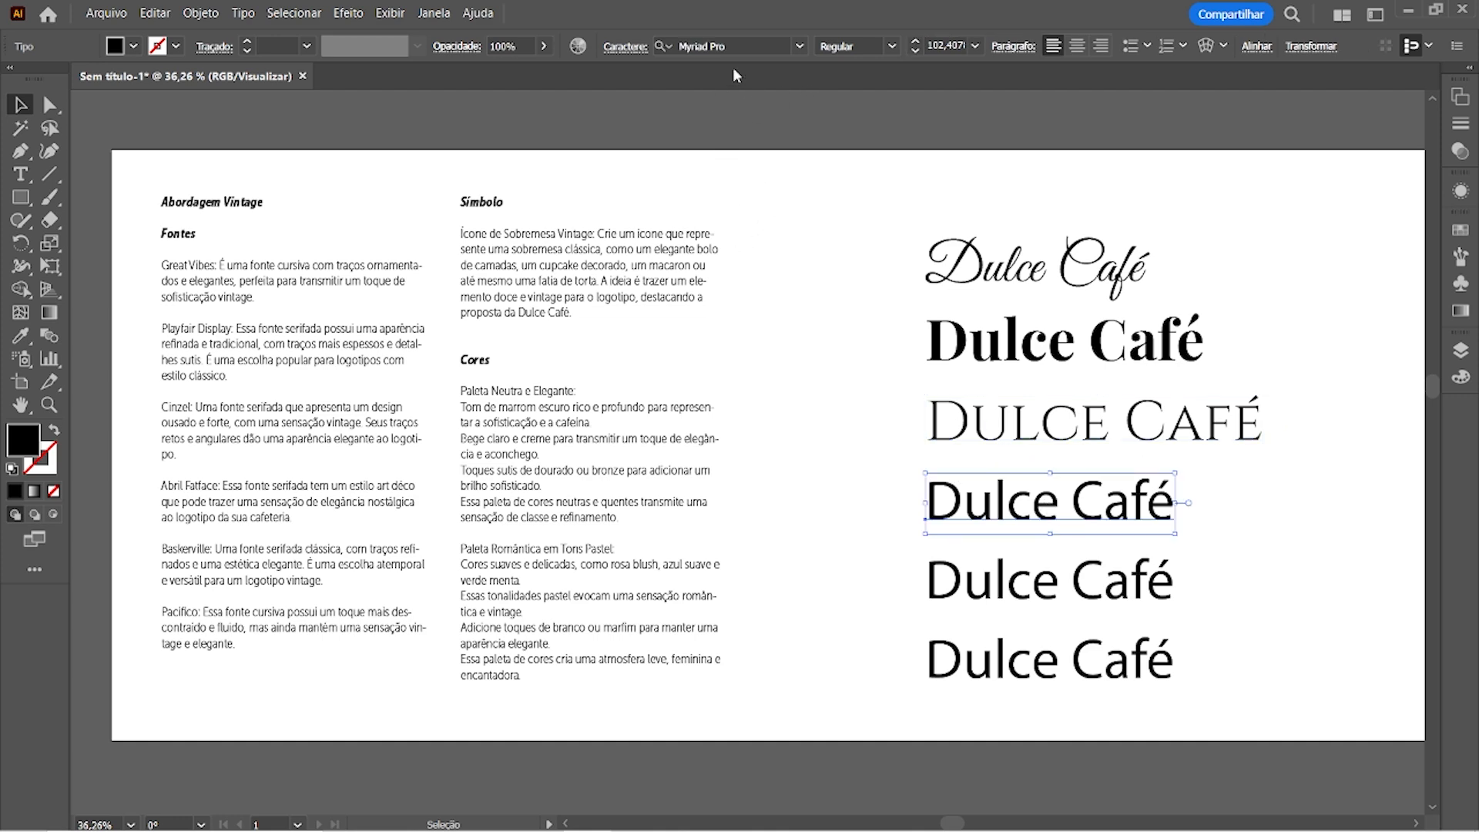
click(754, 45)
text(abril)
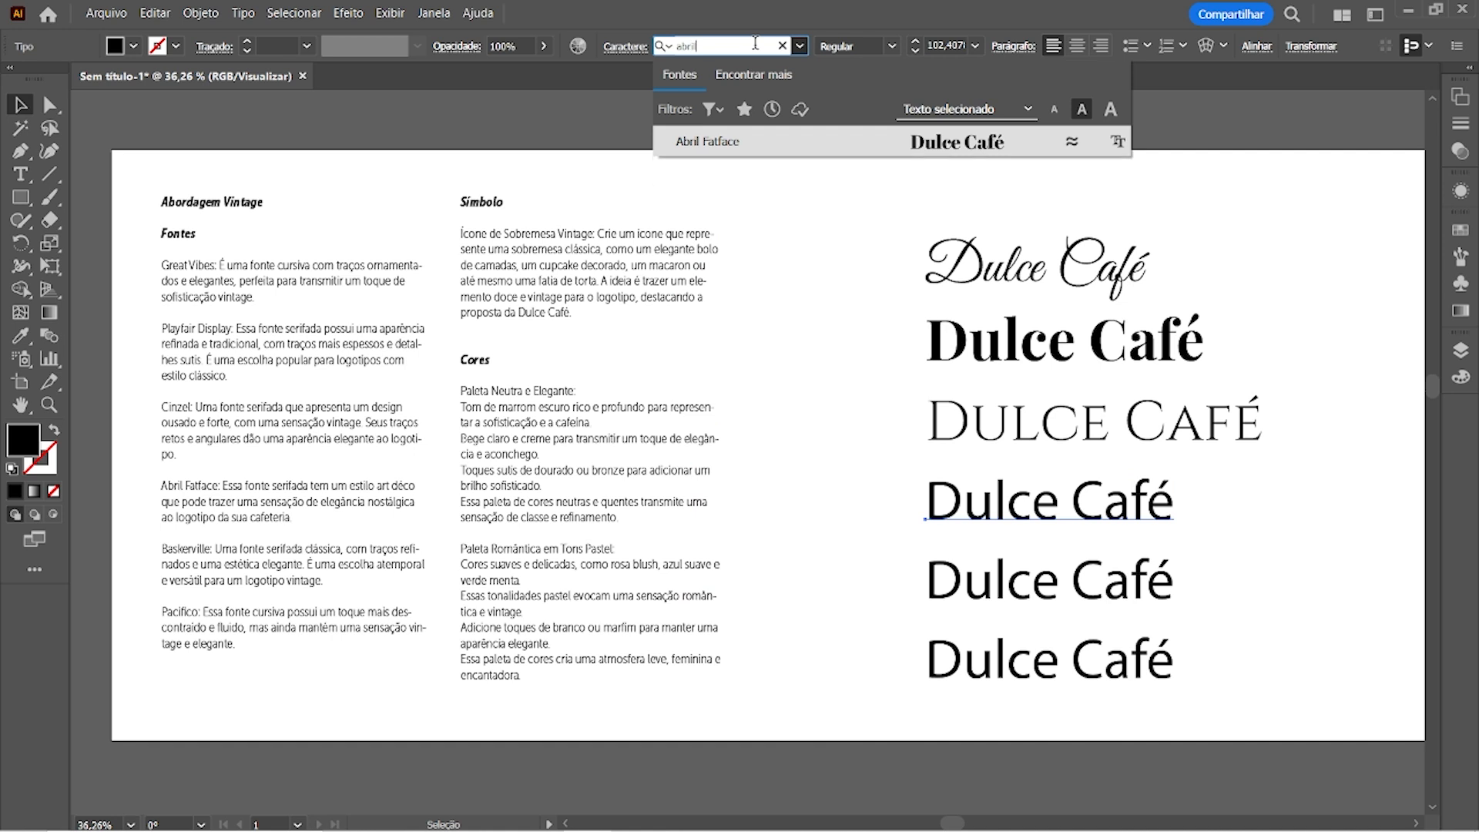
click(932, 142)
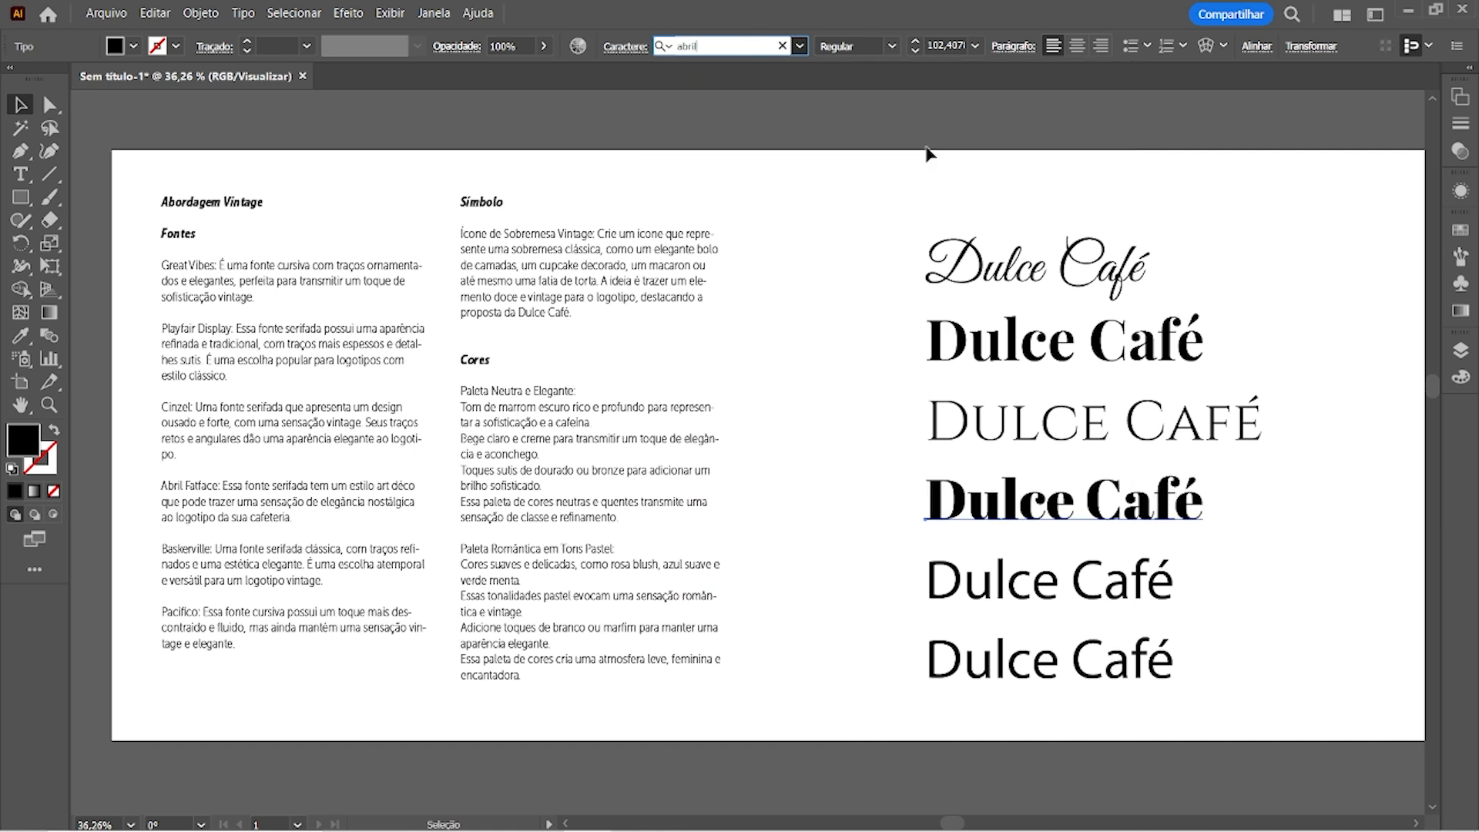
click(862, 499)
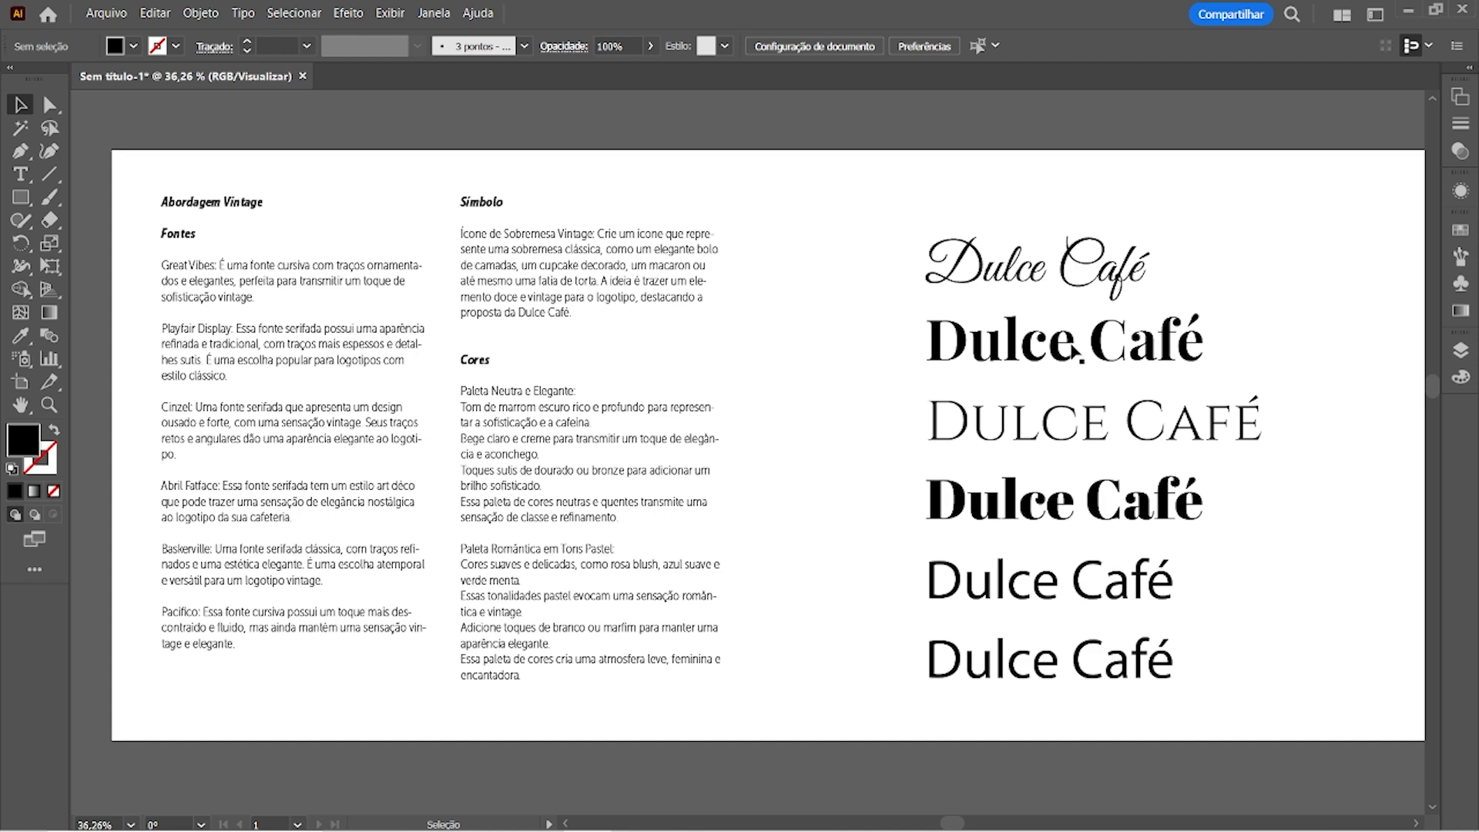
Set the font of the fifth Dulce Café line to Baskerville Display PT
click(1026, 601)
click(752, 42)
text(bas)
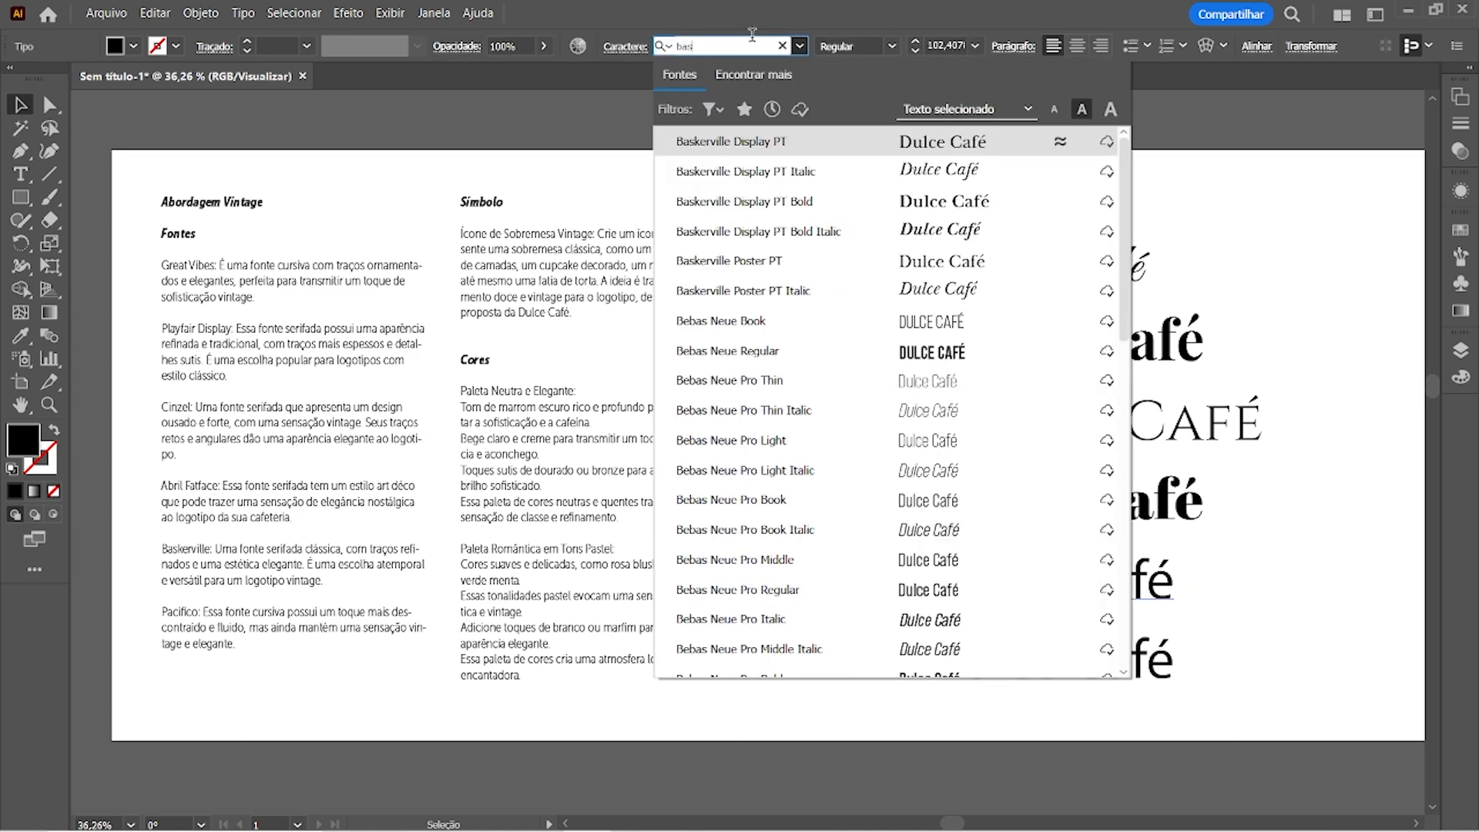
click(745, 143)
click(880, 534)
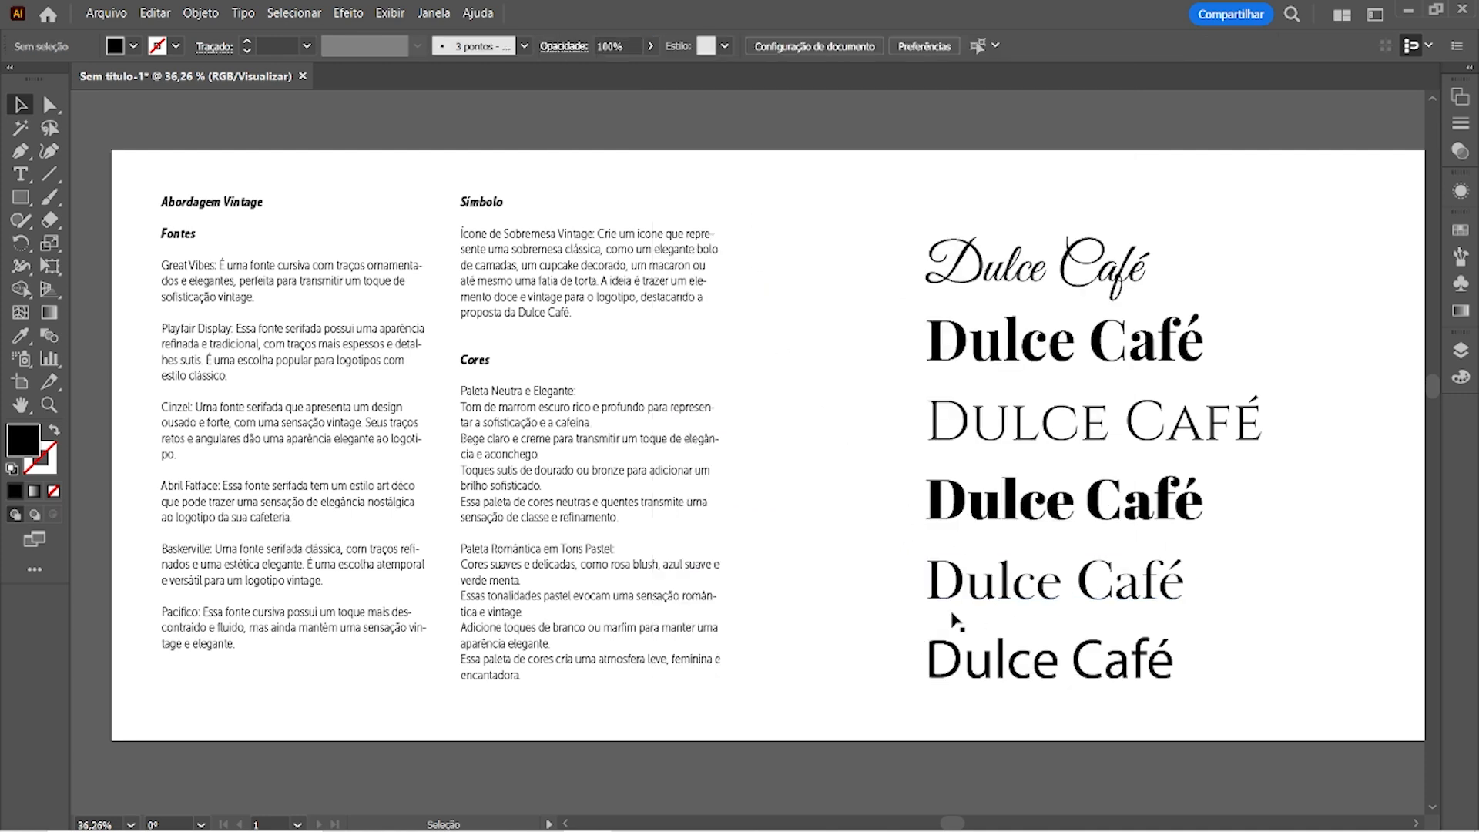
Set the font of the sixth Dulce Café line to Pacifico Regular
click(987, 628)
click(728, 43)
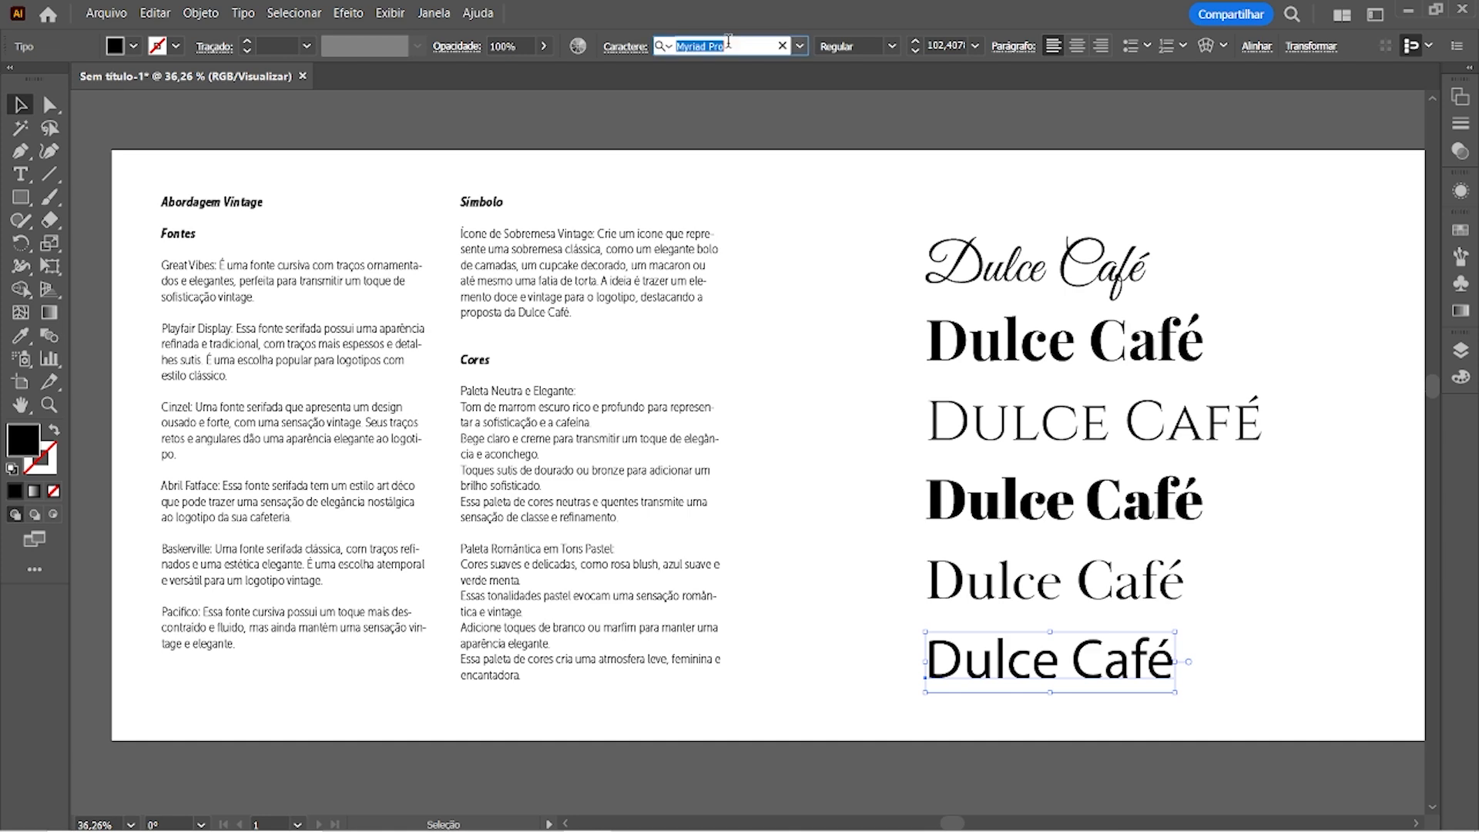
text(paci)
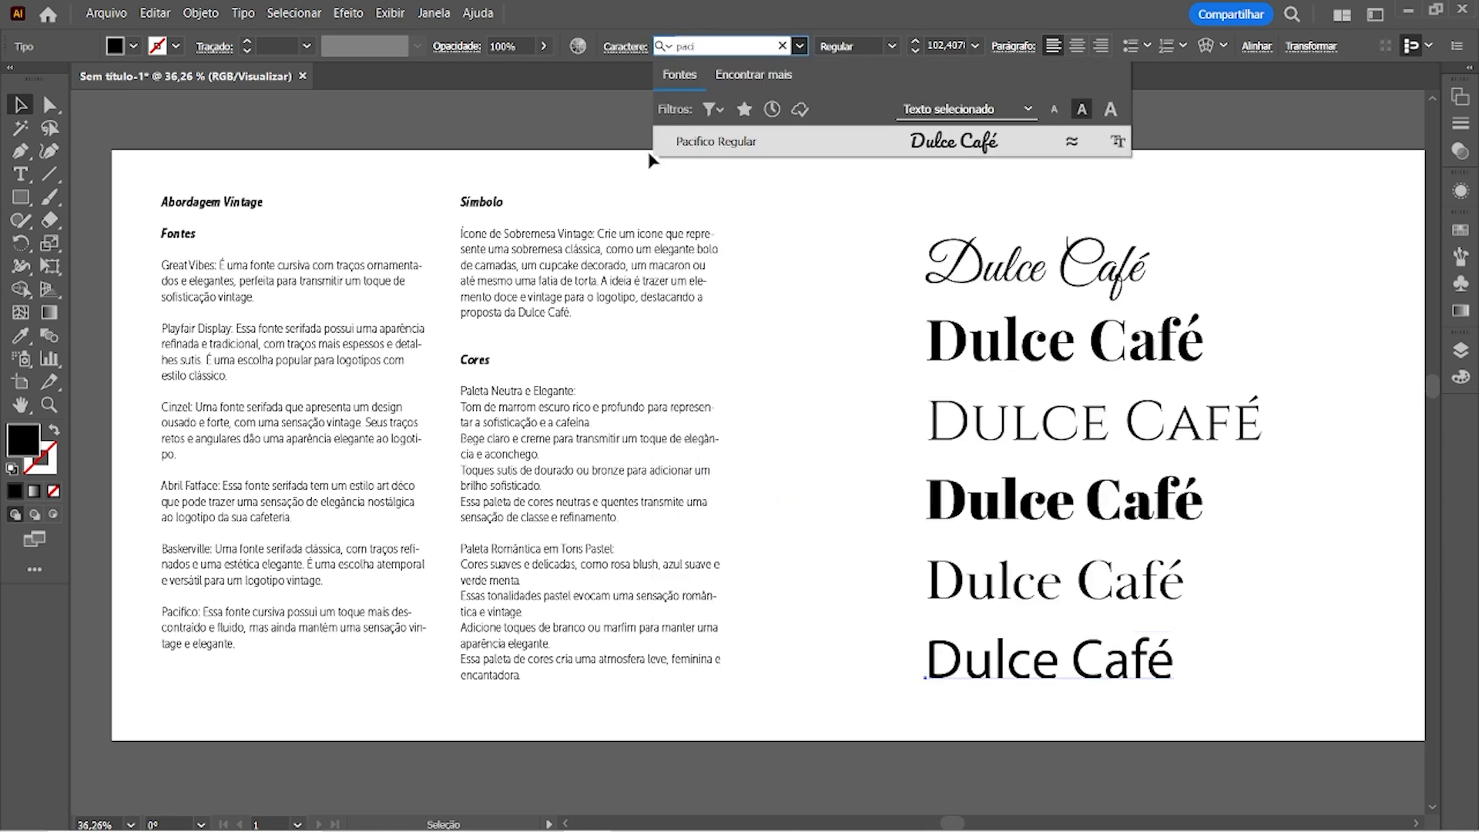
click(952, 152)
click(813, 466)
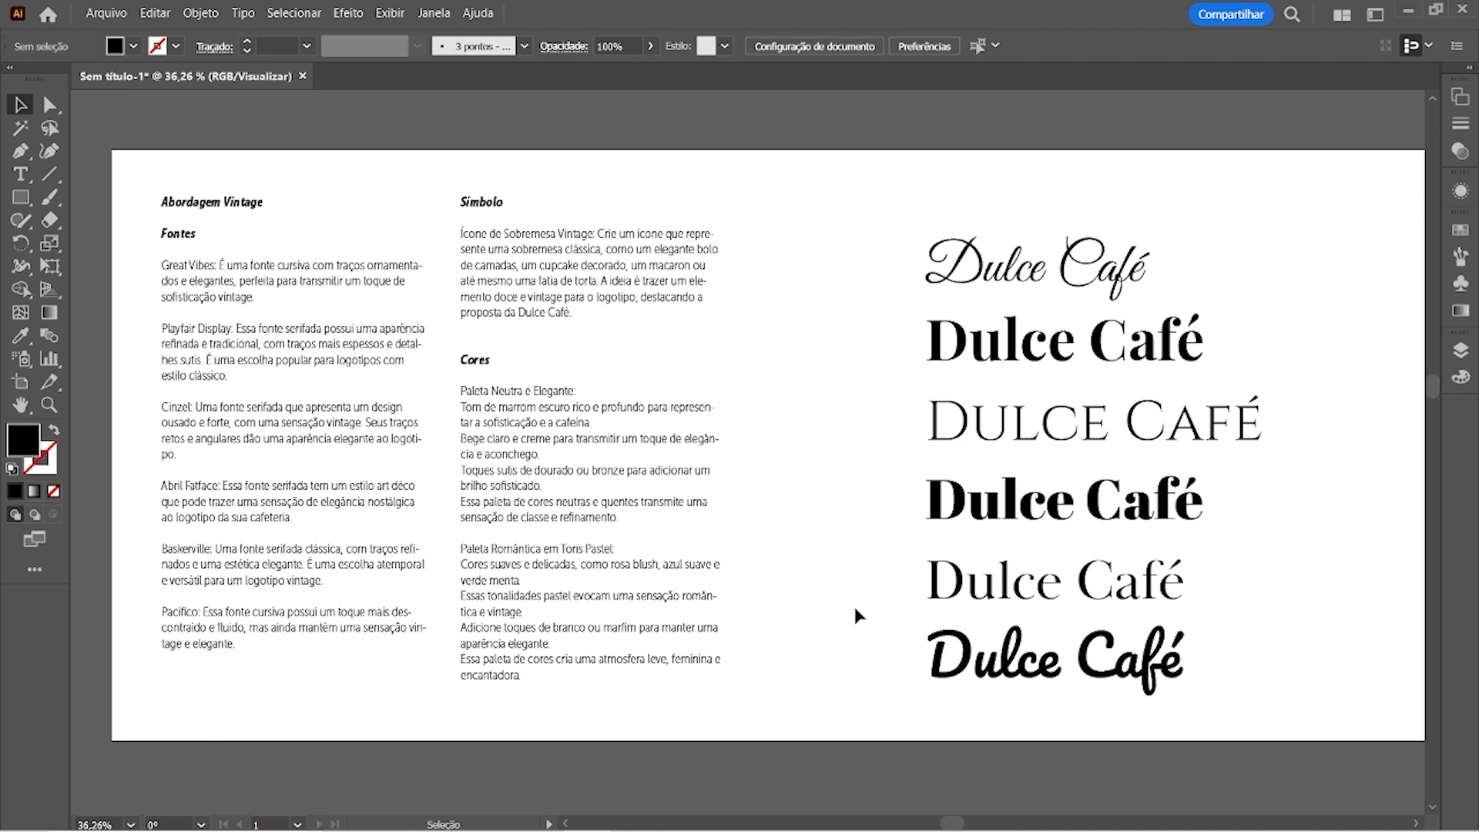
Widen the artboard by extending its right edge to make empty space beside the six font samples
drag(879, 531, 343, 519)
click(20, 380)
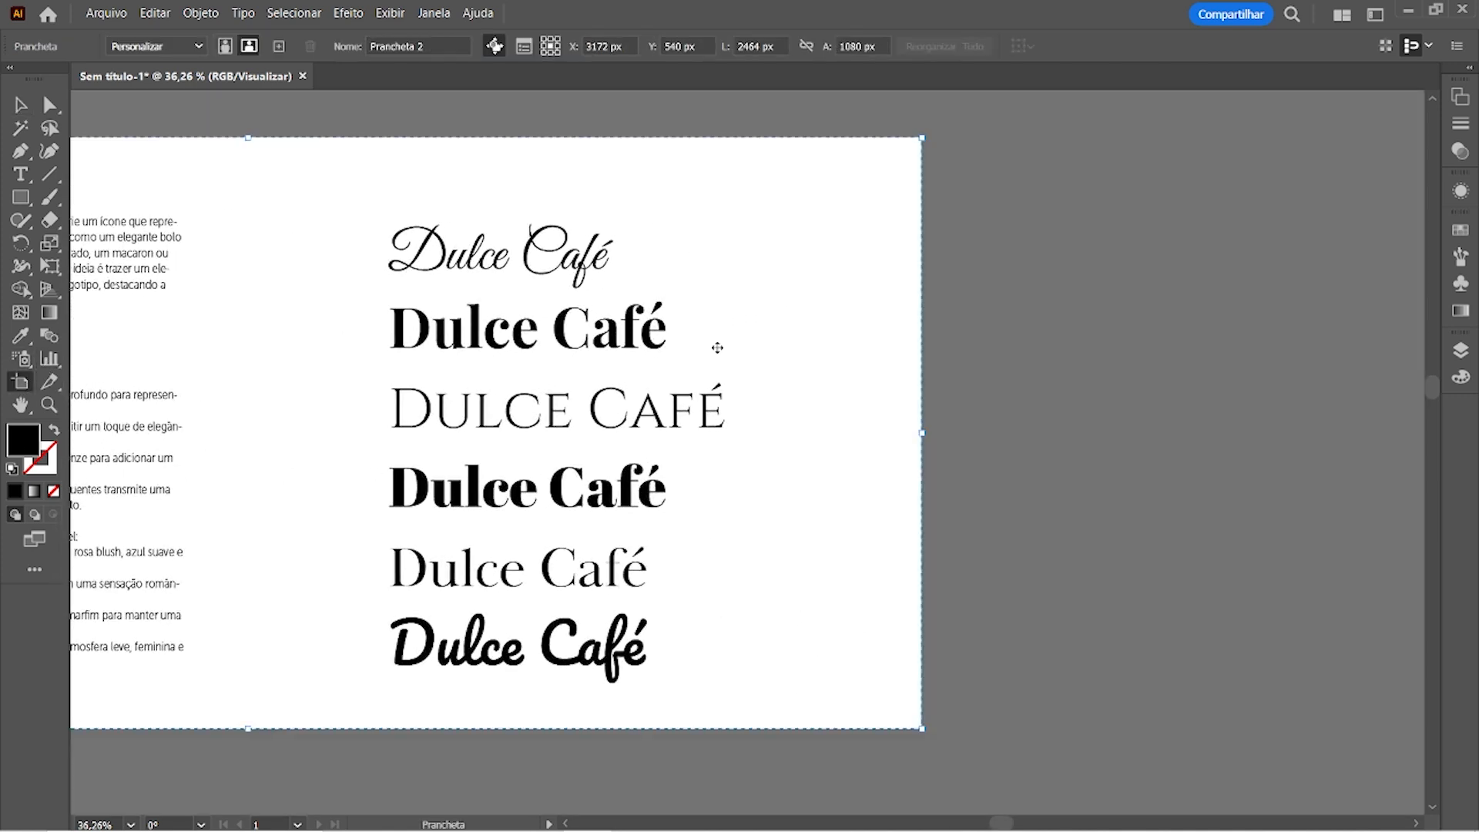
drag(946, 429, 1328, 429)
key(v)
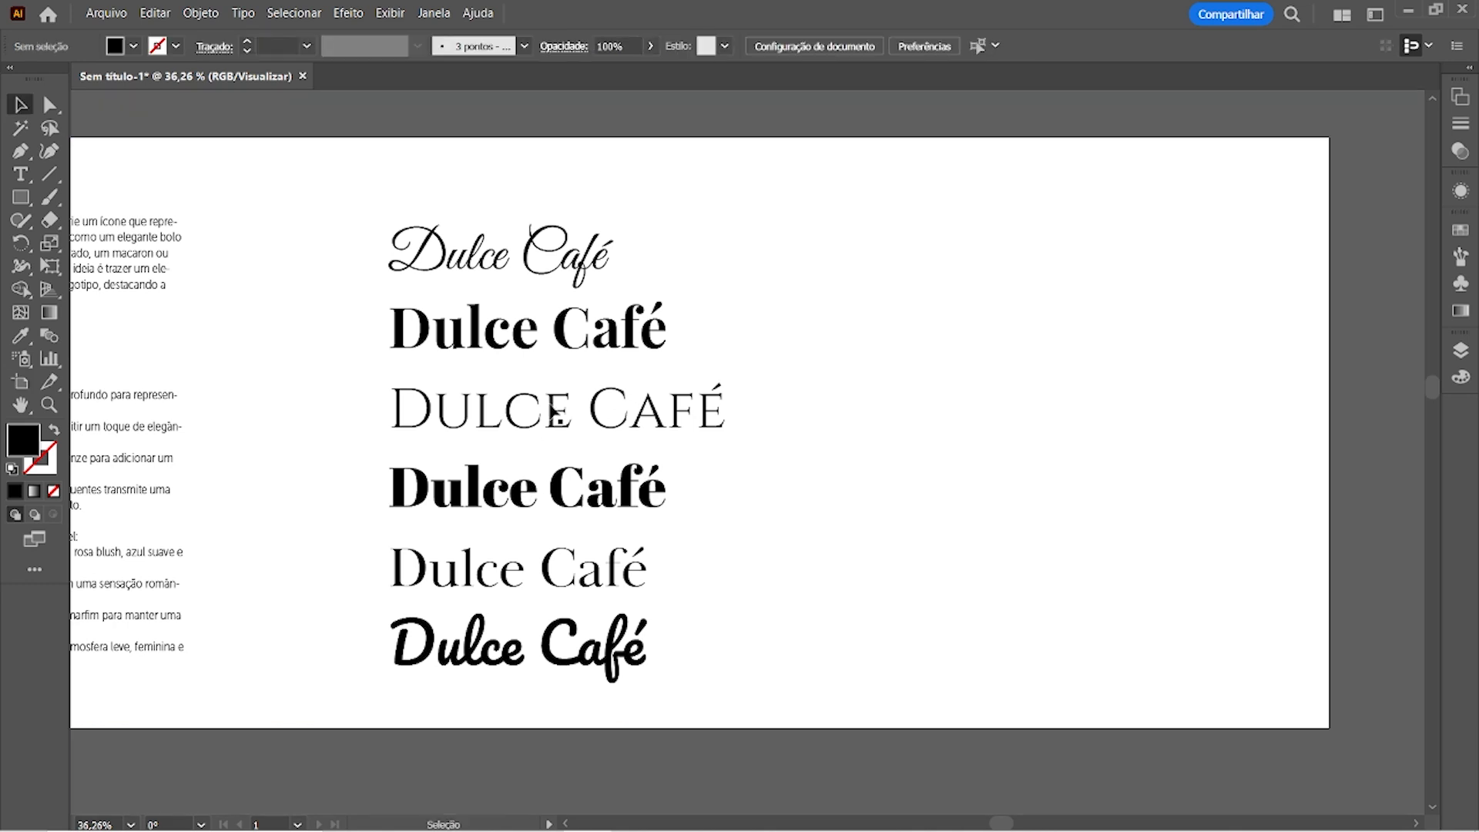
Copy the Playfair Display Bold and Abril Fatface lines together into the empty area beside the font list
click(502, 501)
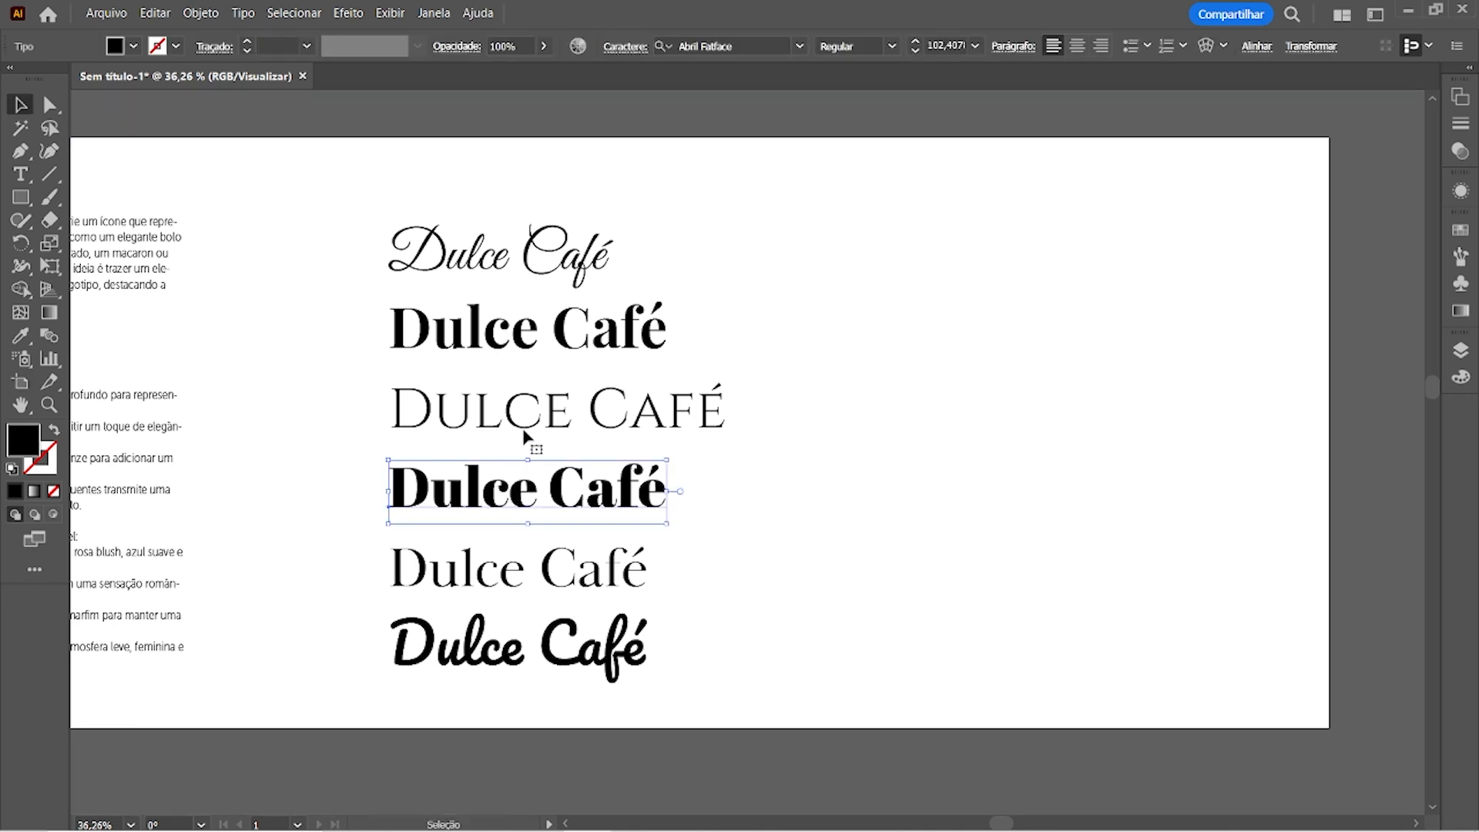
shift+click(495, 347)
drag(496, 347, 849, 345)
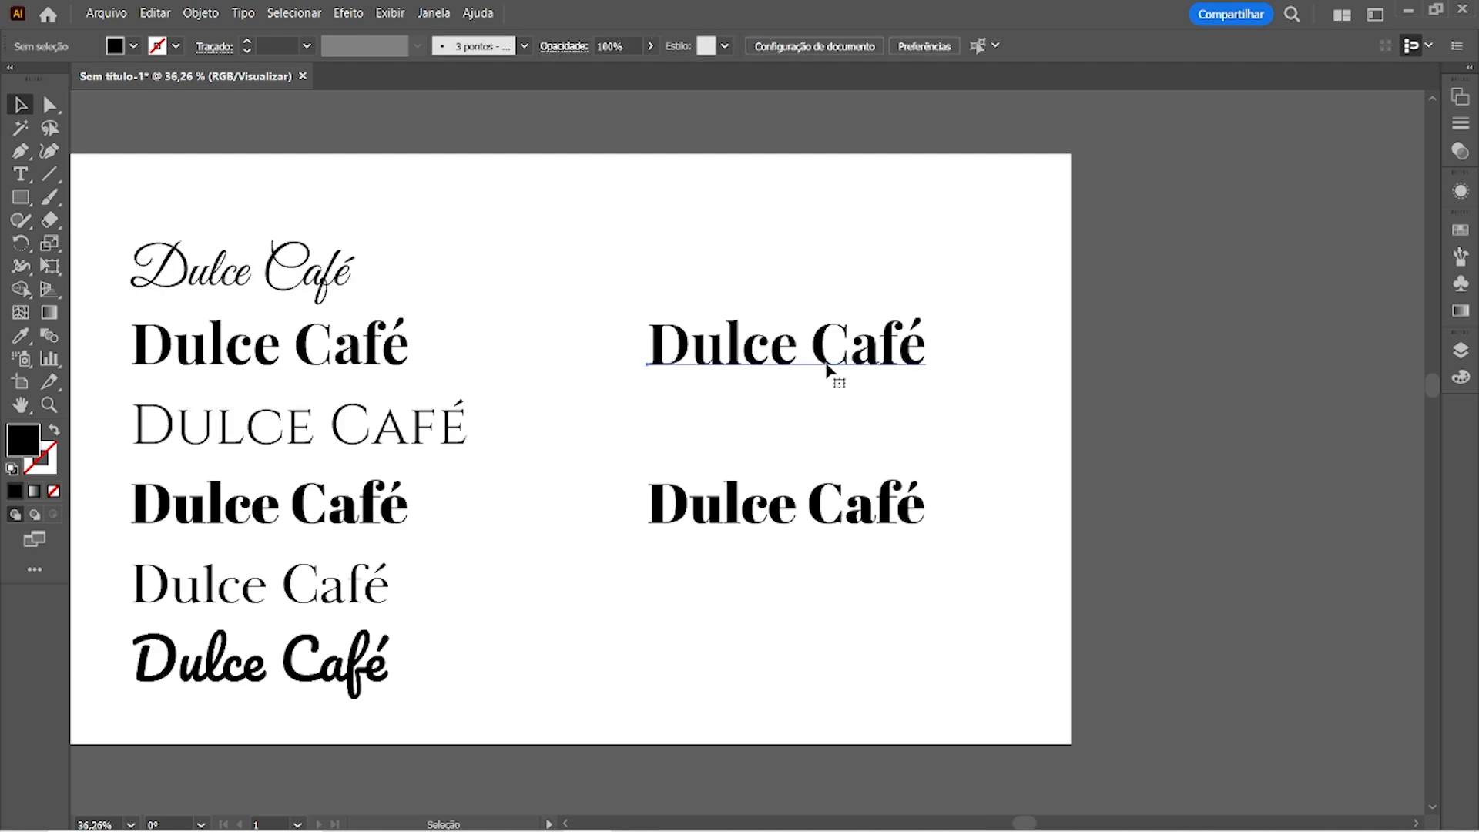
Place two Playfair Display copies one above the other and set the lower one to Bold Italic
click(822, 362)
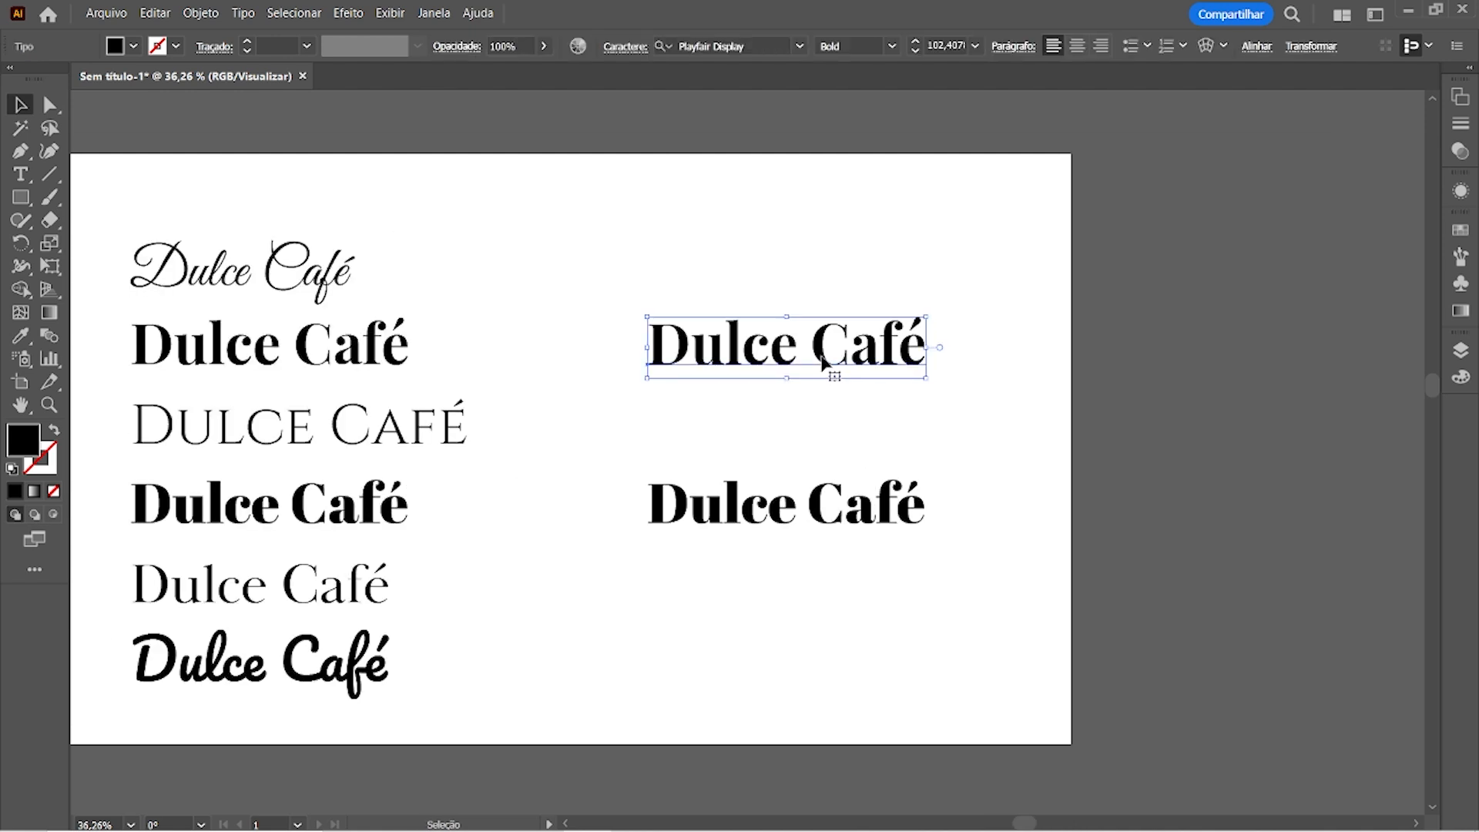
click(816, 274)
mouse_move(824, 356)
mouse_down()
mouse_move(817, 270)
mouse_move(817, 358)
mouse_up()
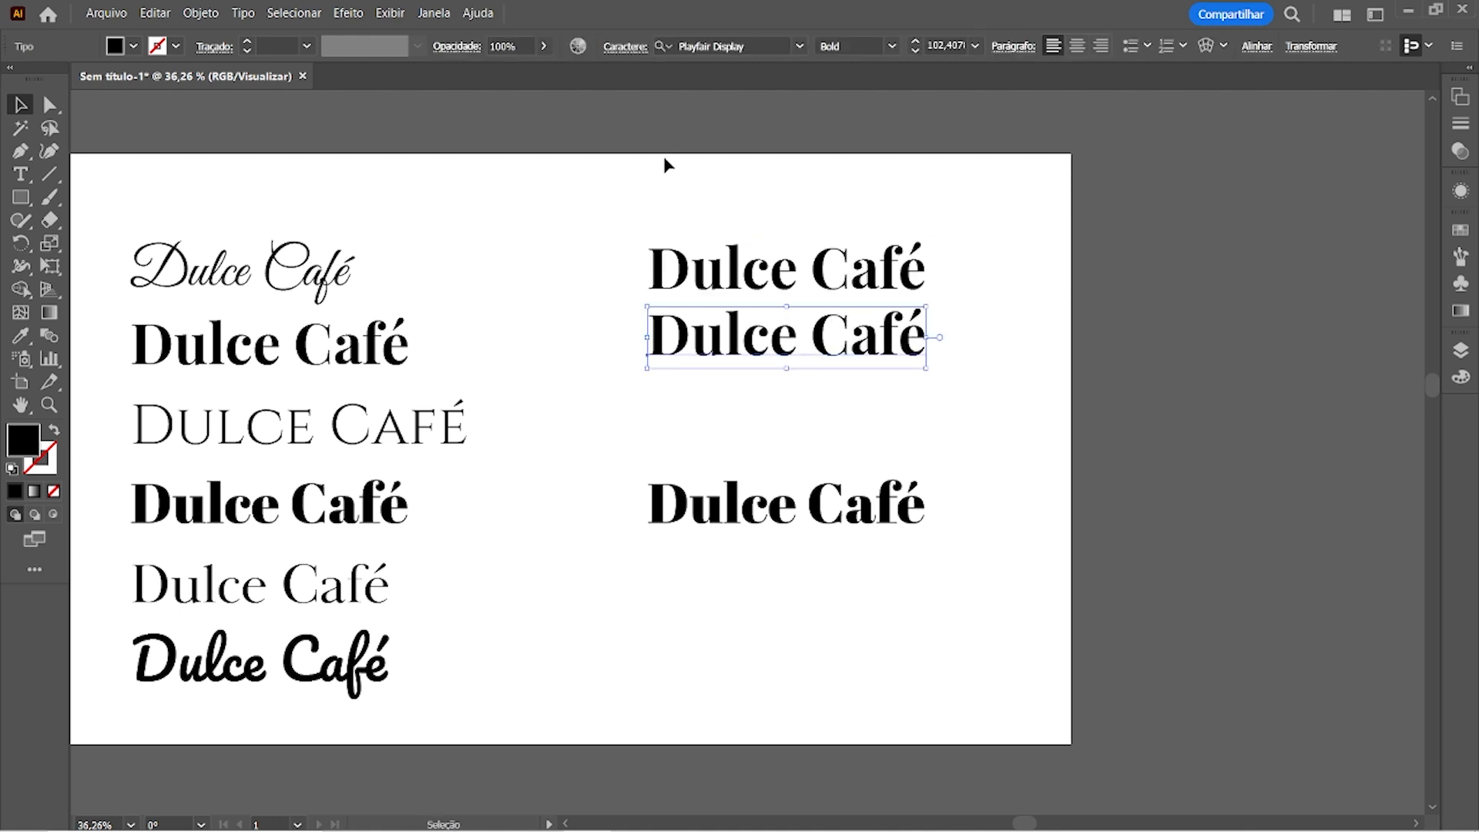
click(892, 46)
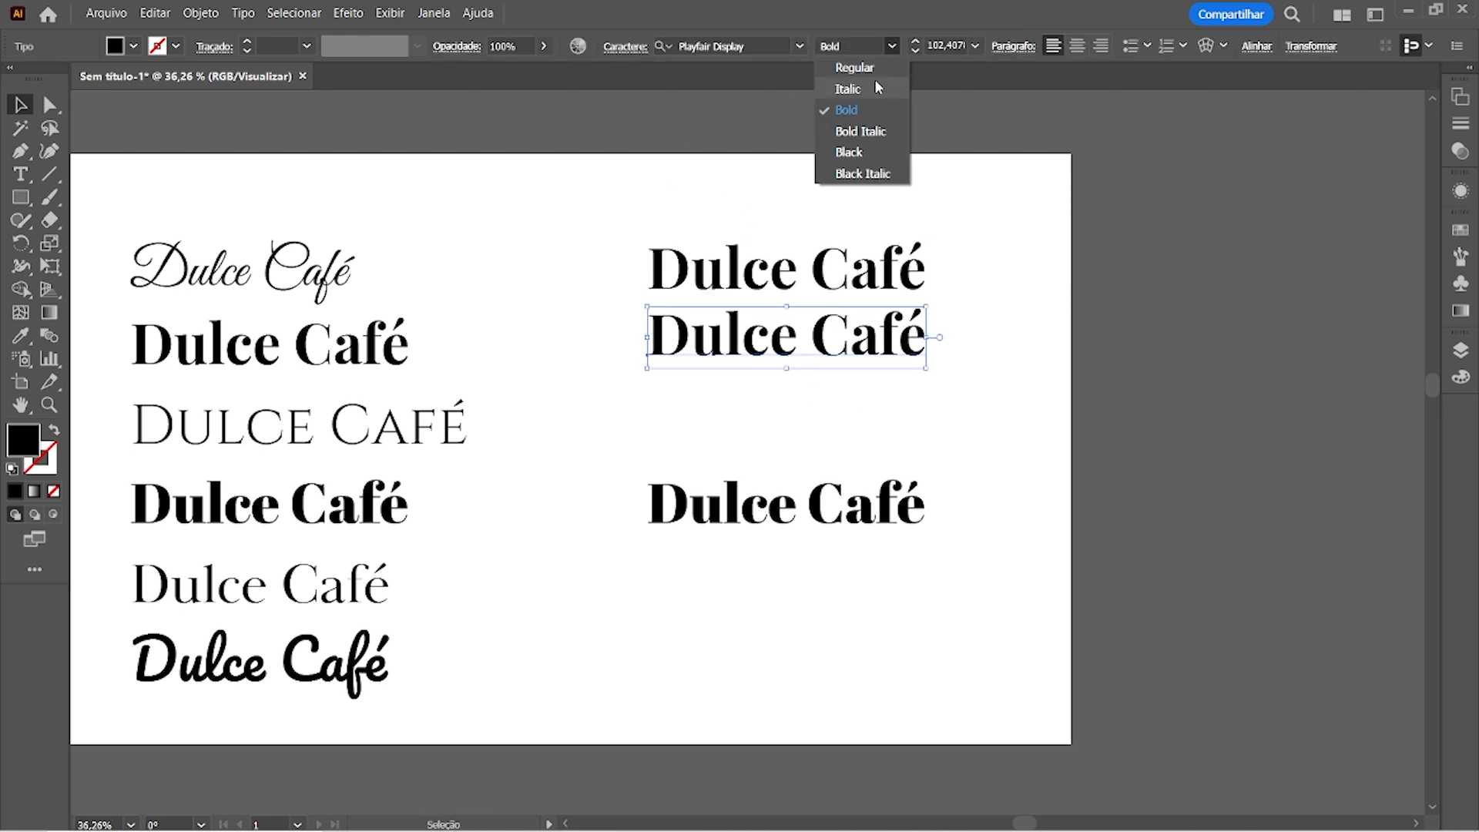
click(884, 133)
click(912, 404)
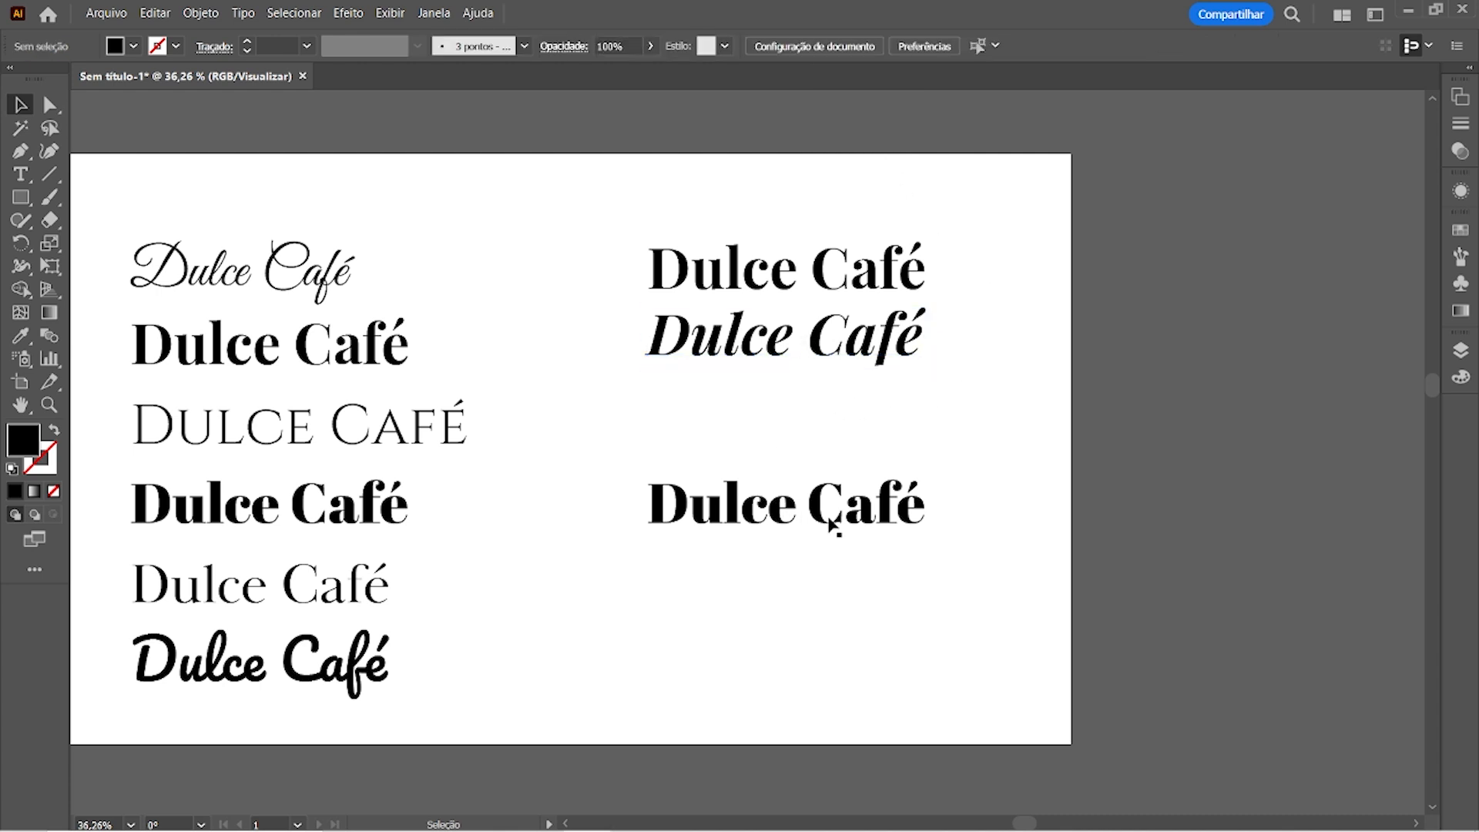
Try a duplicate of the Abril Fatface copy directly below it to look for alternative font styles
click(863, 514)
drag(866, 508, 863, 588)
click(782, 46)
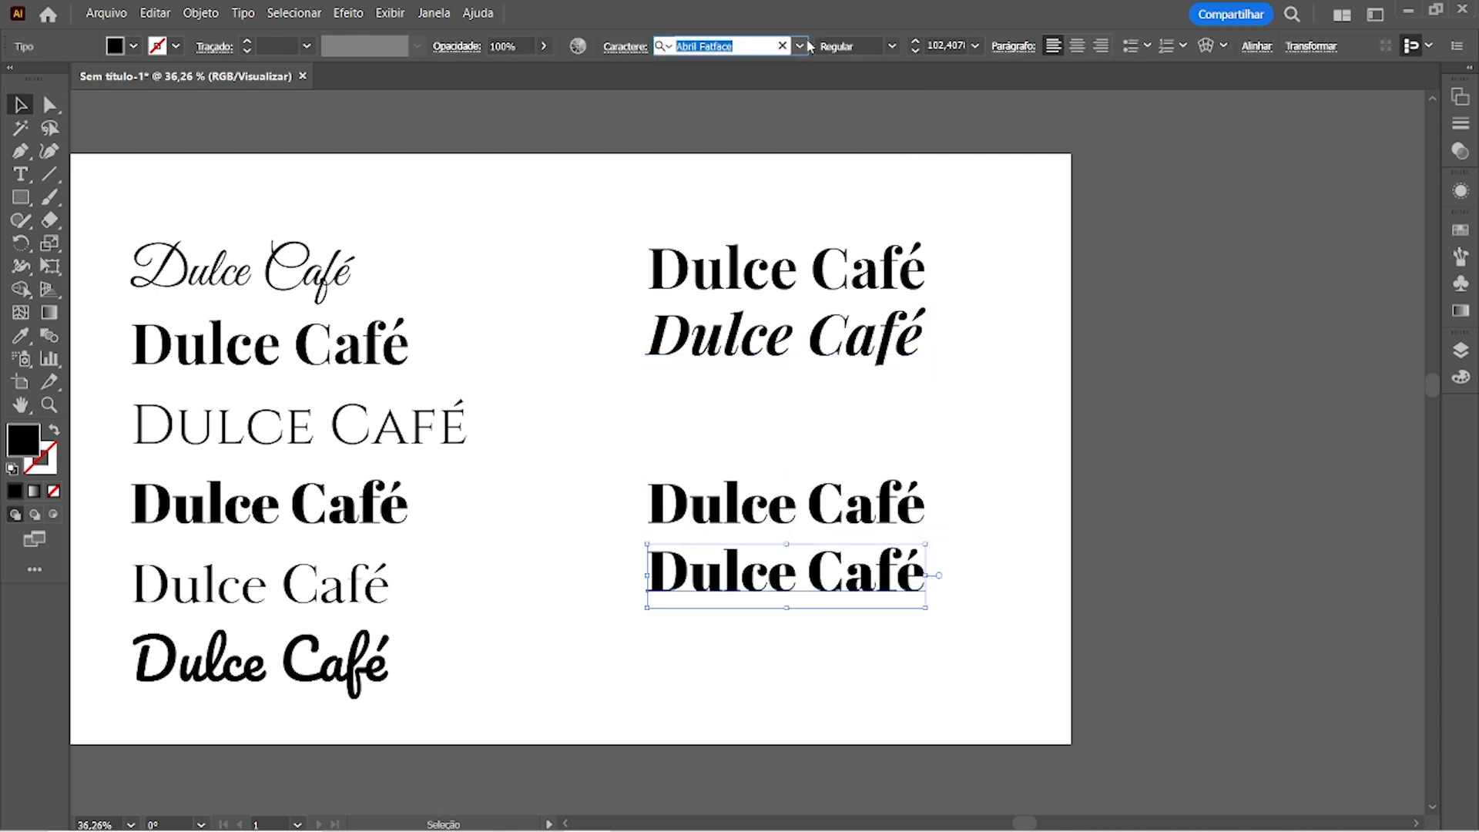
click(803, 46)
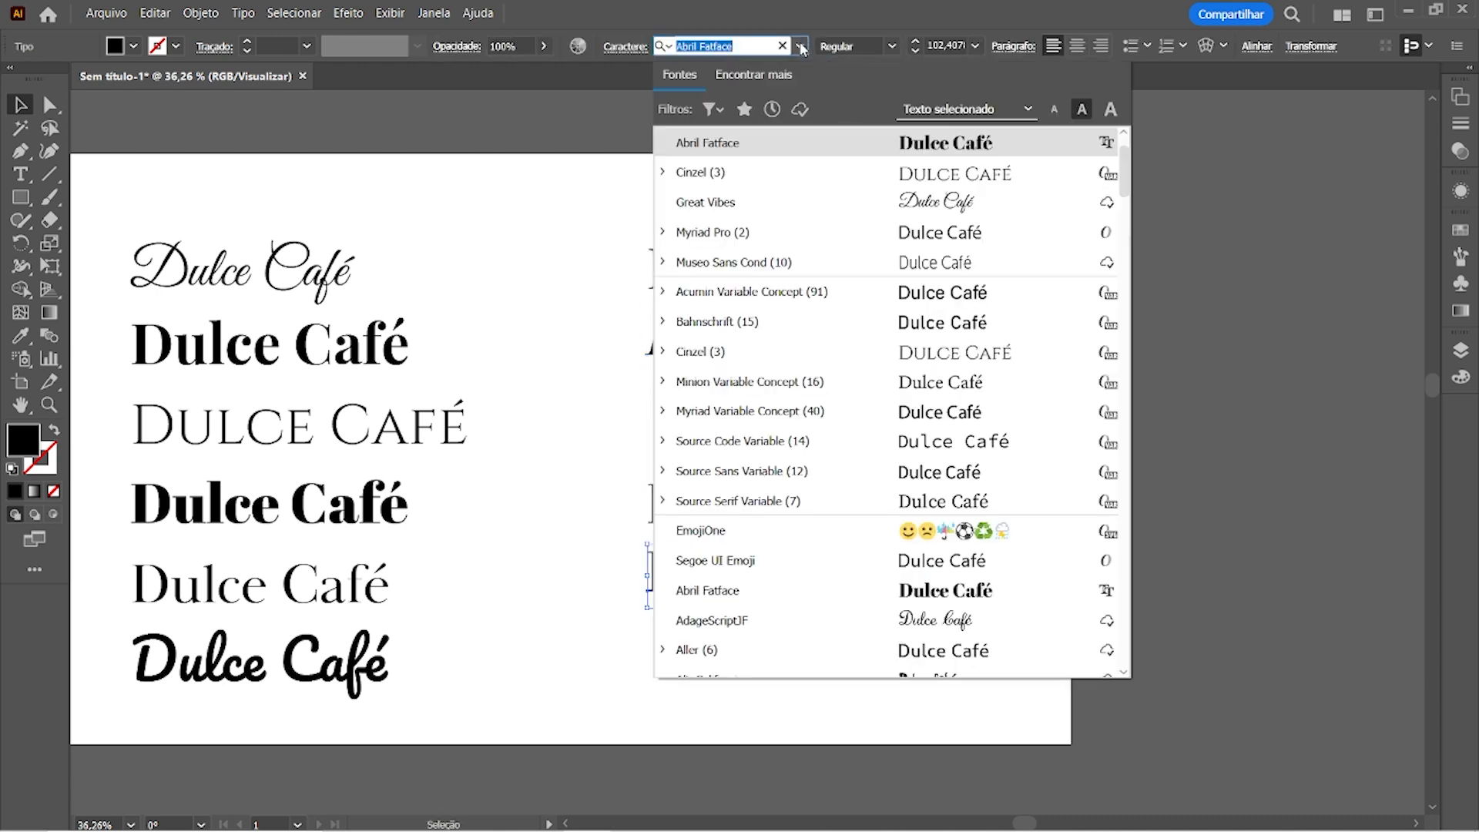
click(572, 203)
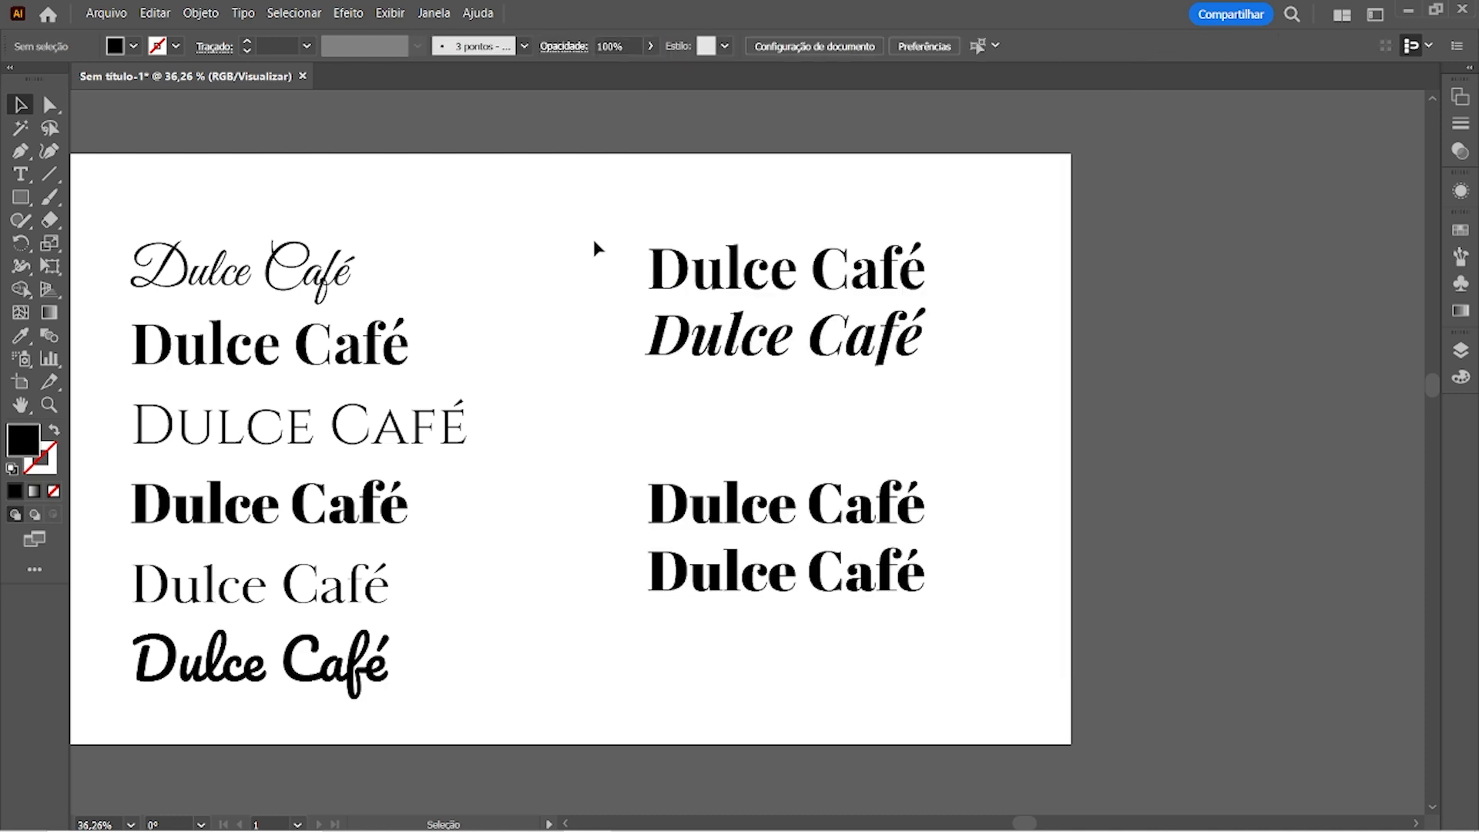
click(705, 597)
key(Delete)
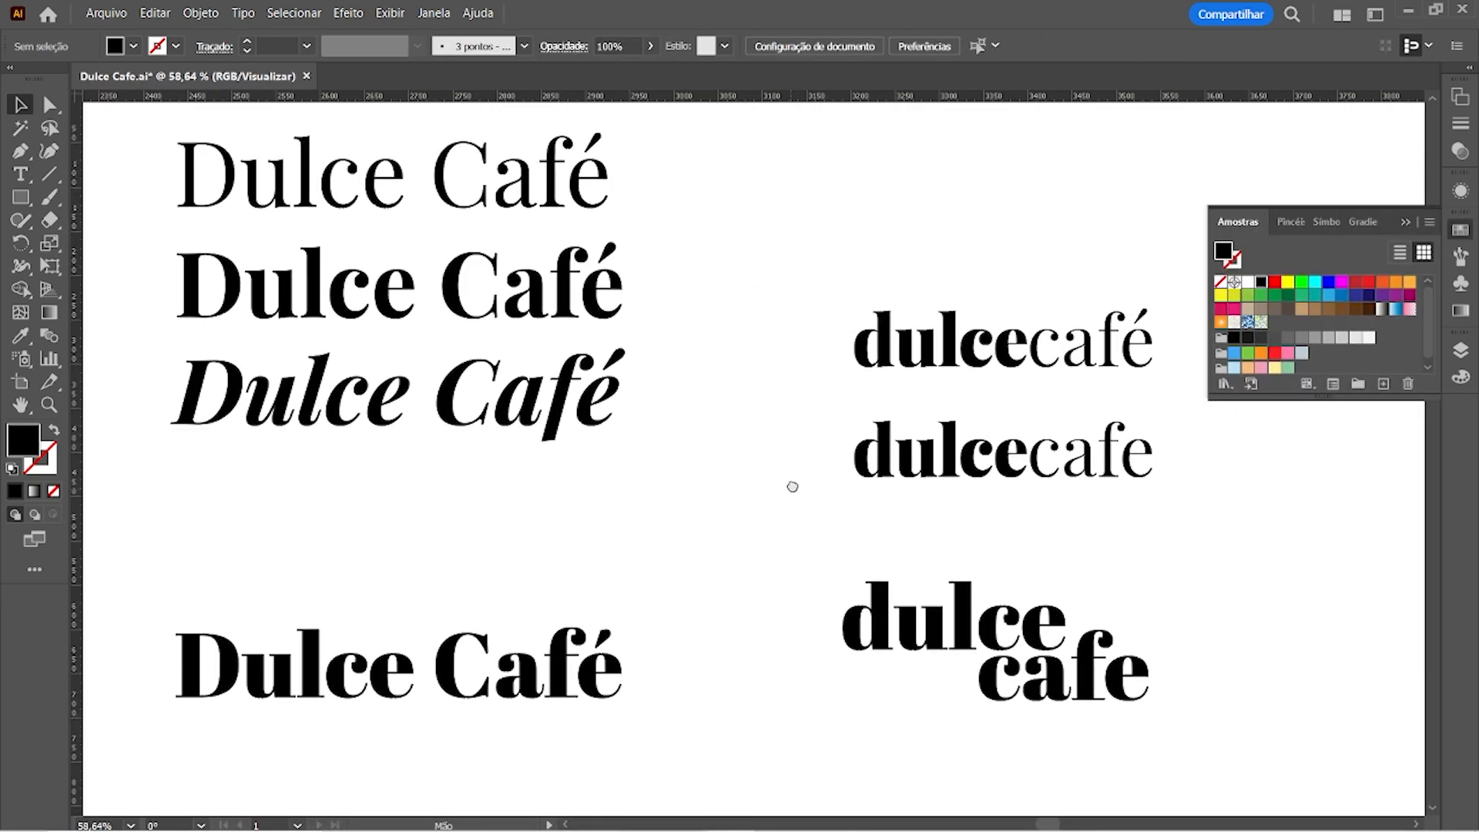
Hide the rulers and position the dulce de leche and sweets photos beside the dulcecafe wordmarks
key(ctrl+r)
mouse_move(656, 510)
mouse_down()
mouse_move(686, 472)
mouse_move(678, 502)
mouse_up()
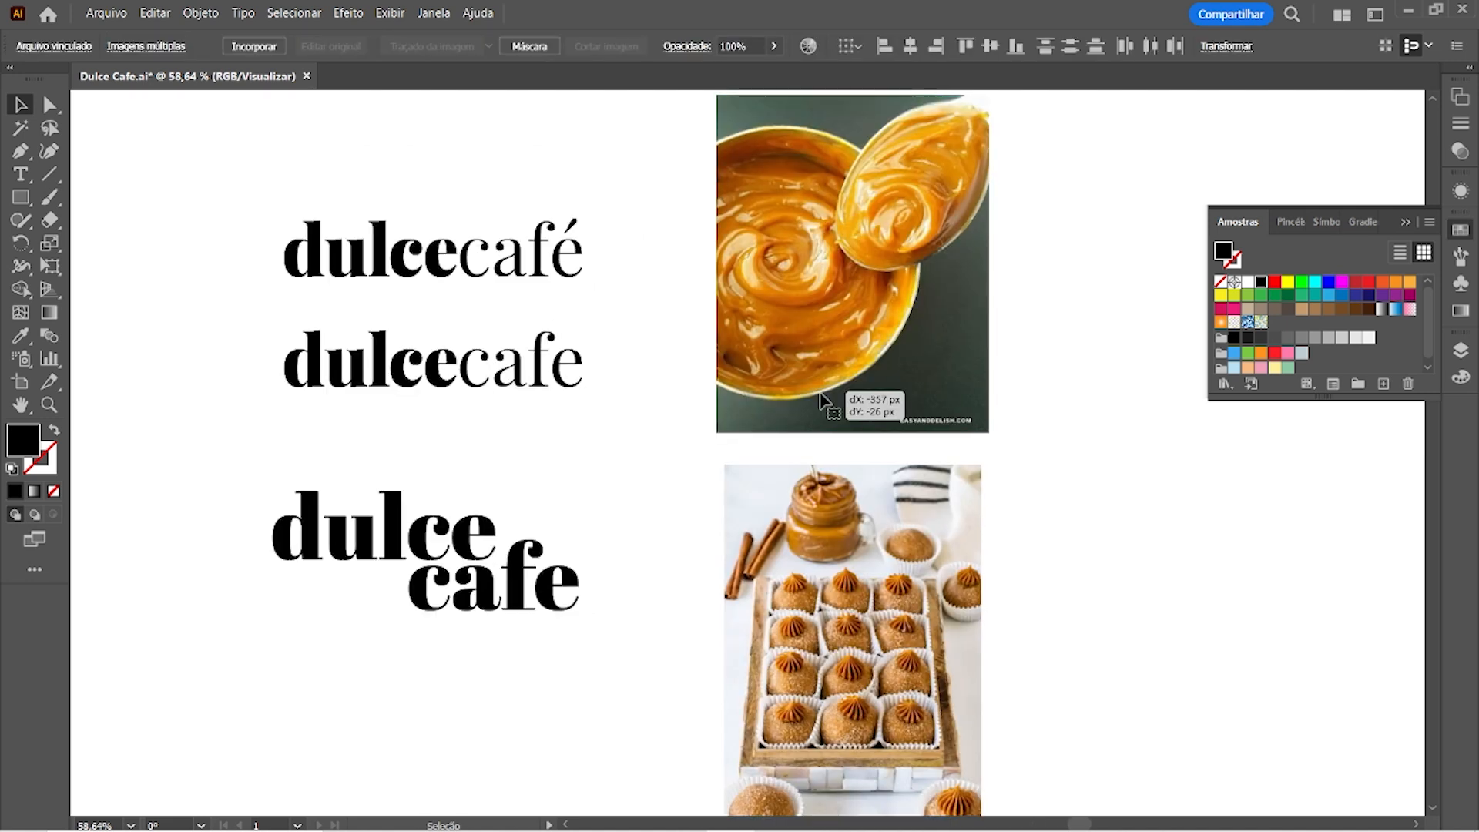
click(1106, 488)
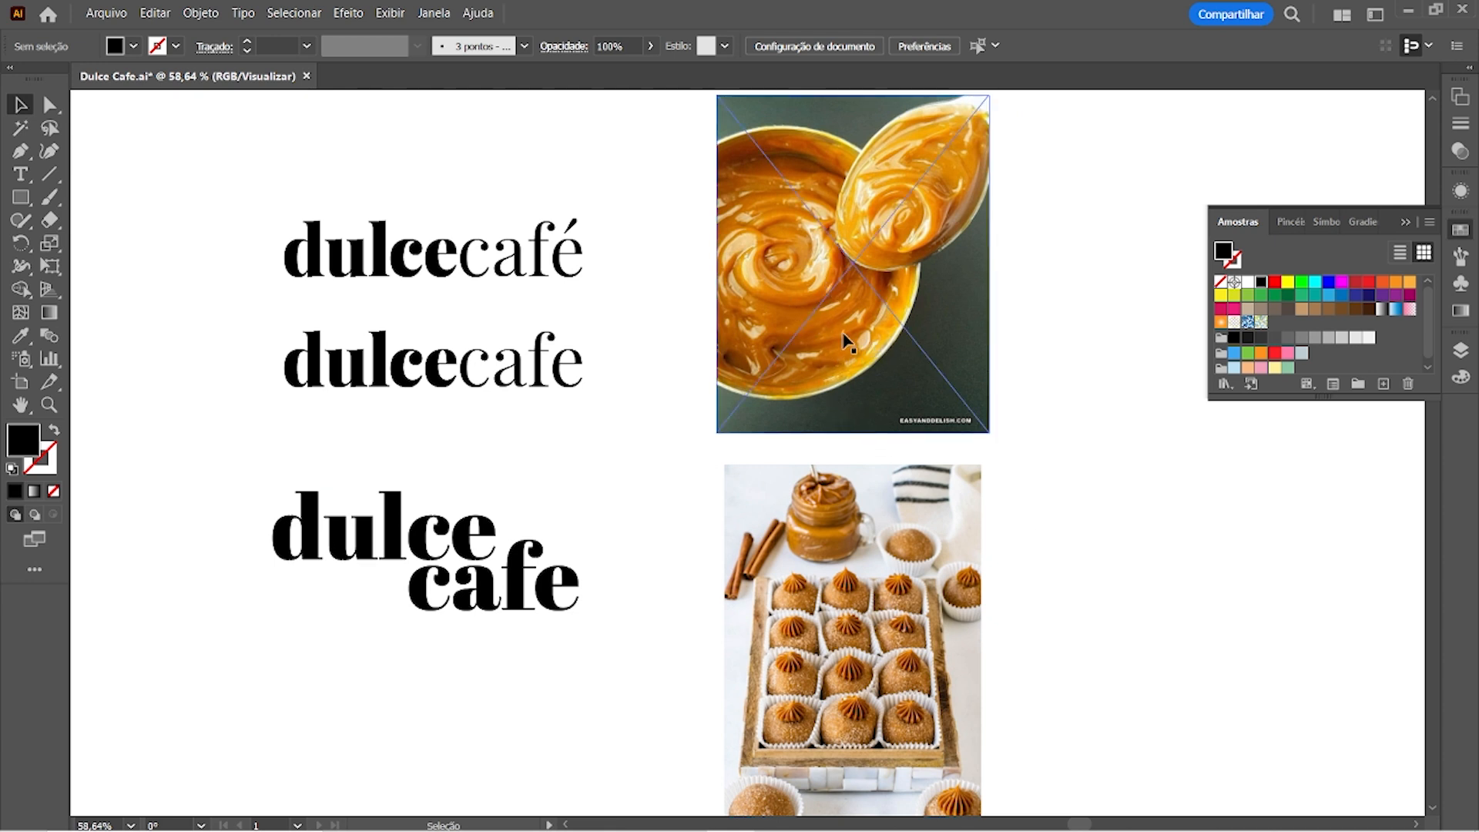
mouse_move(874, 335)
mouse_down()
mouse_move(867, 416)
mouse_move(867, 344)
mouse_up()
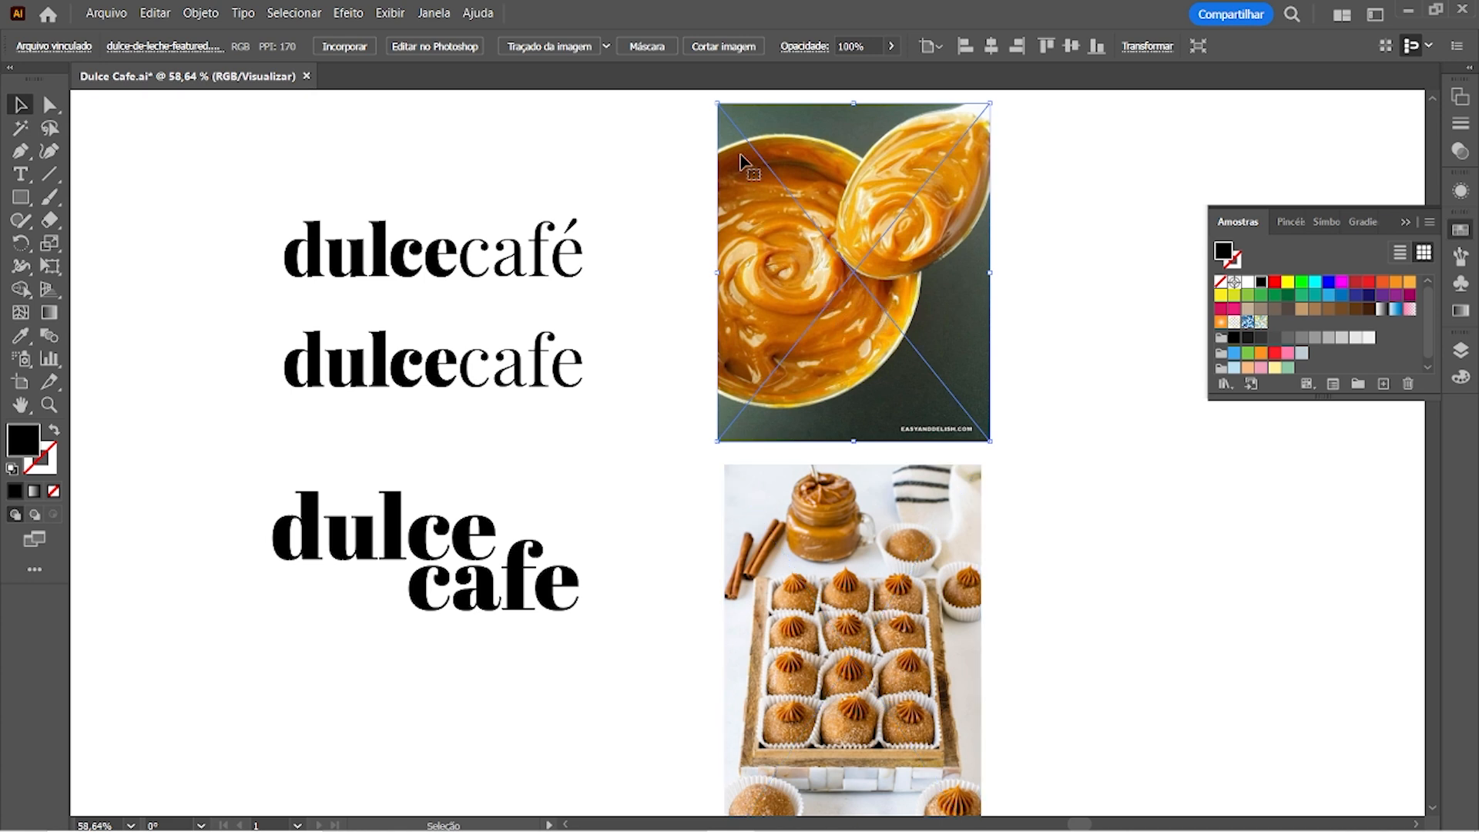
key(ctrl+shift+a)
Examine the caramel swirls, the letter curves of the dulcecafe wordmarks and the piped toppings in the sweets photo up close
key(z)
drag(881, 229, 1066, 293)
drag(972, 297, 888, 418)
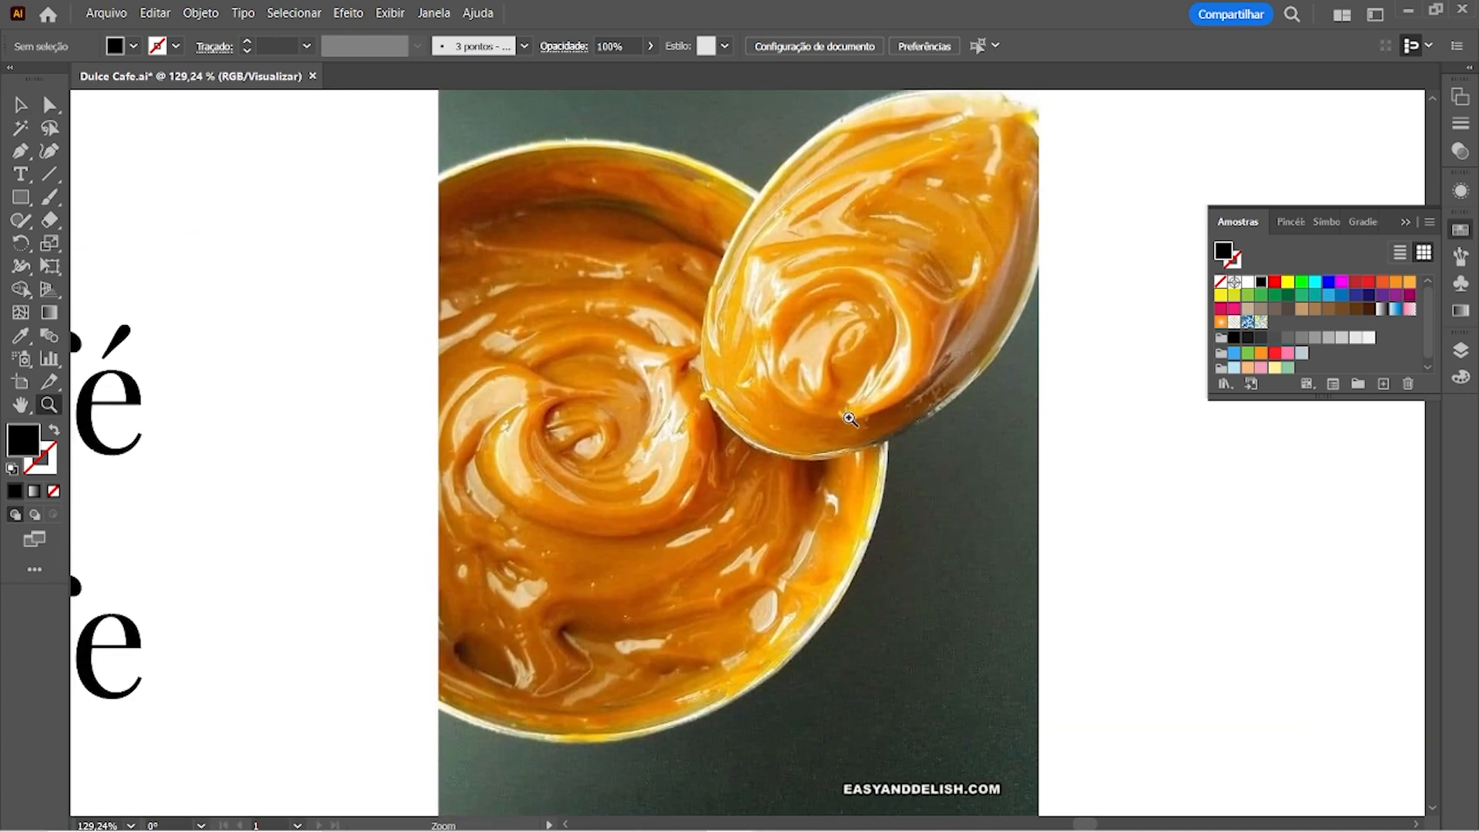
drag(798, 465, 778, 504)
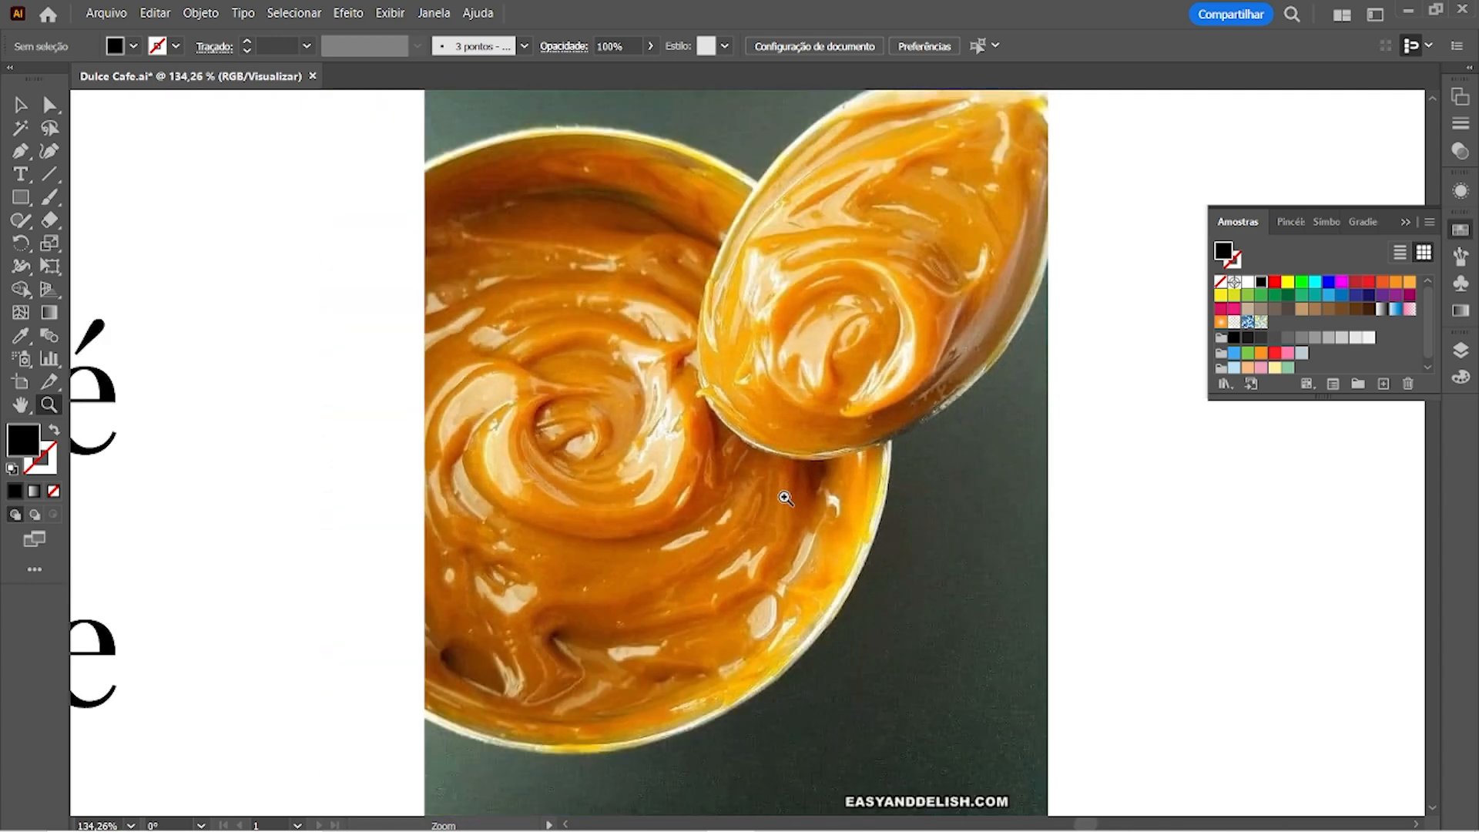
drag(780, 458, 774, 482)
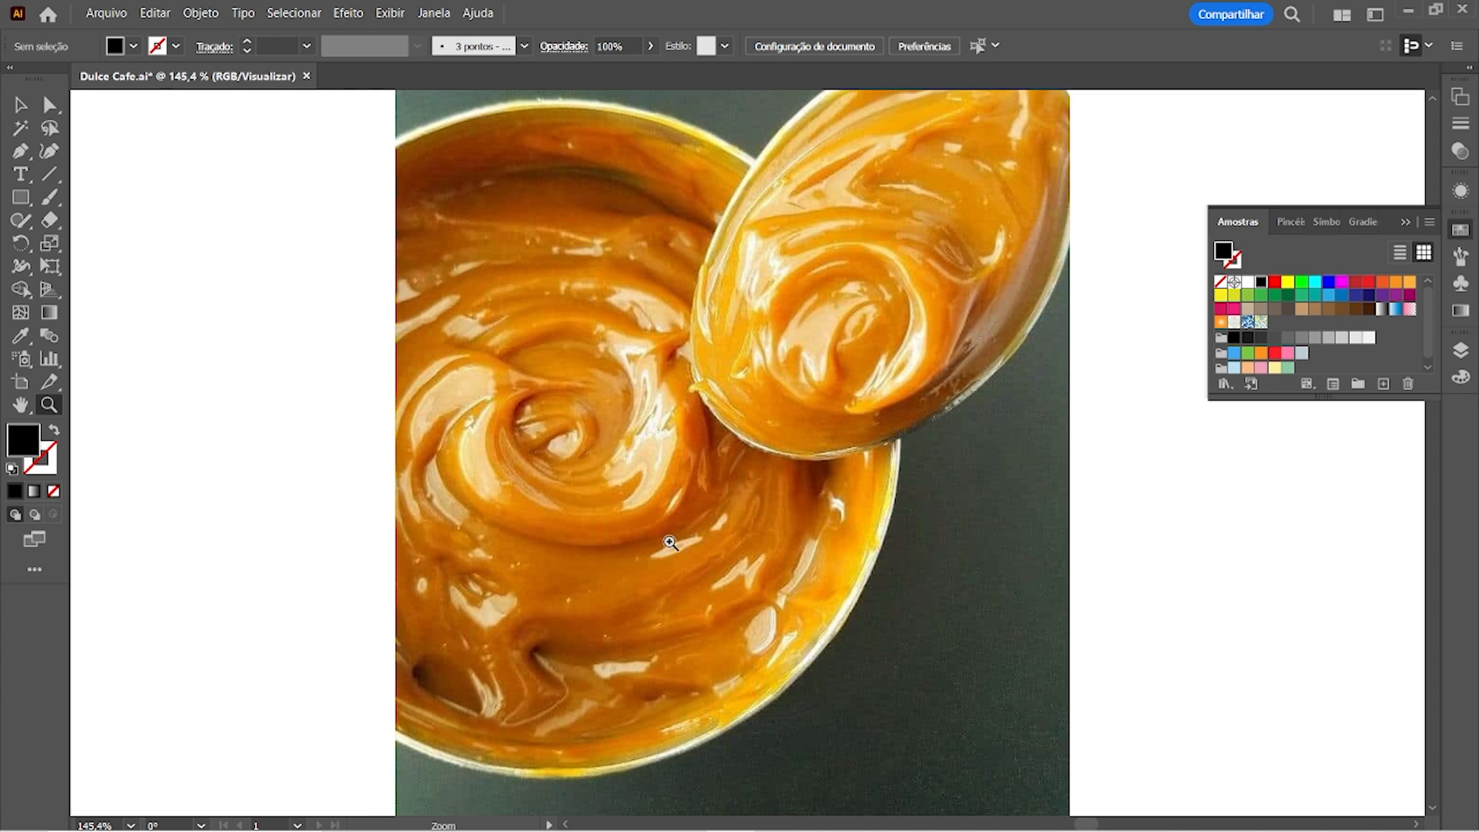
key(ctrl+minus)
key(ctrl+minus)
drag(502, 550, 636, 502)
drag(396, 413, 689, 381)
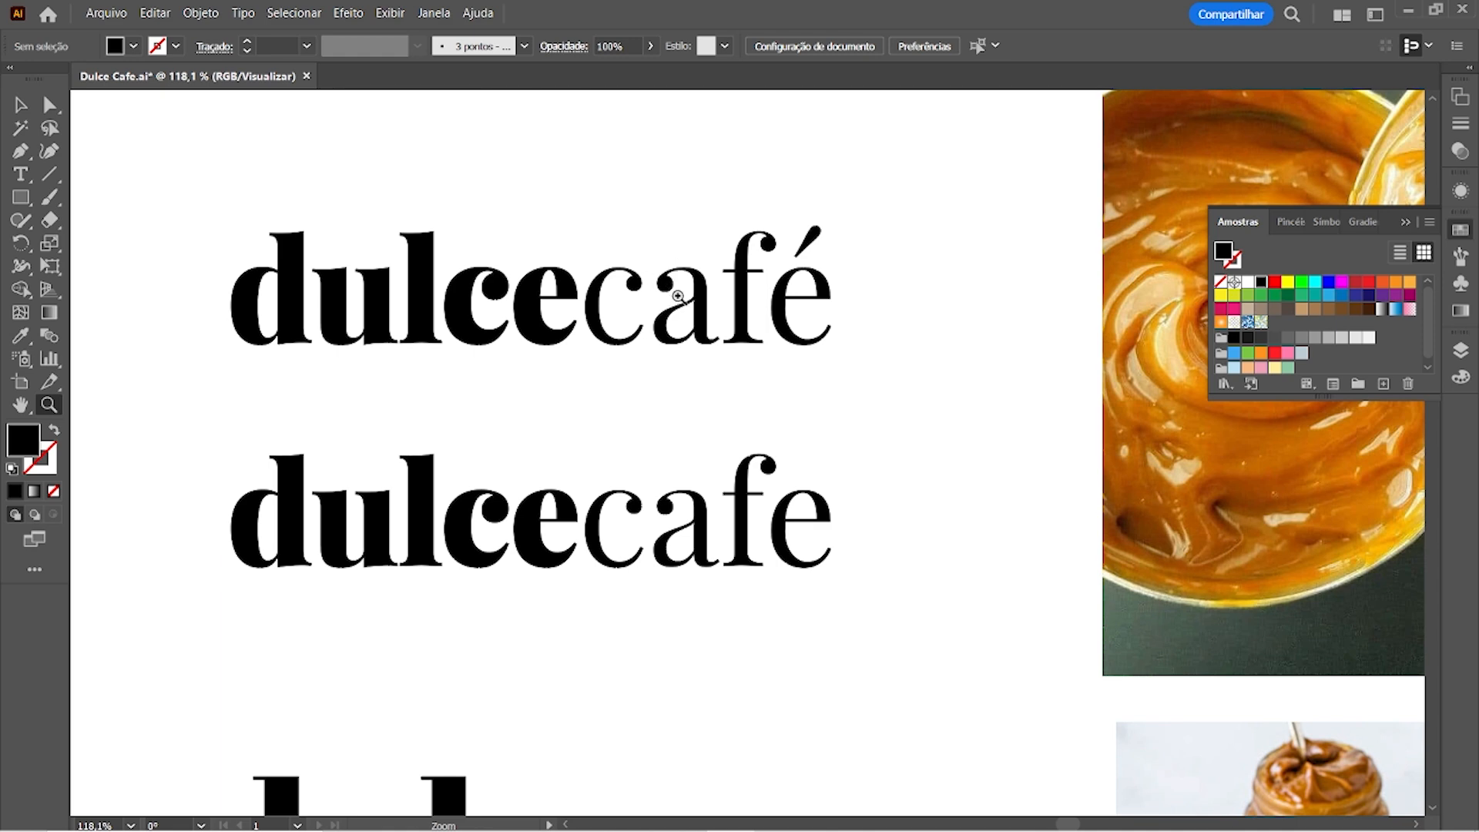
drag(570, 530, 622, 541)
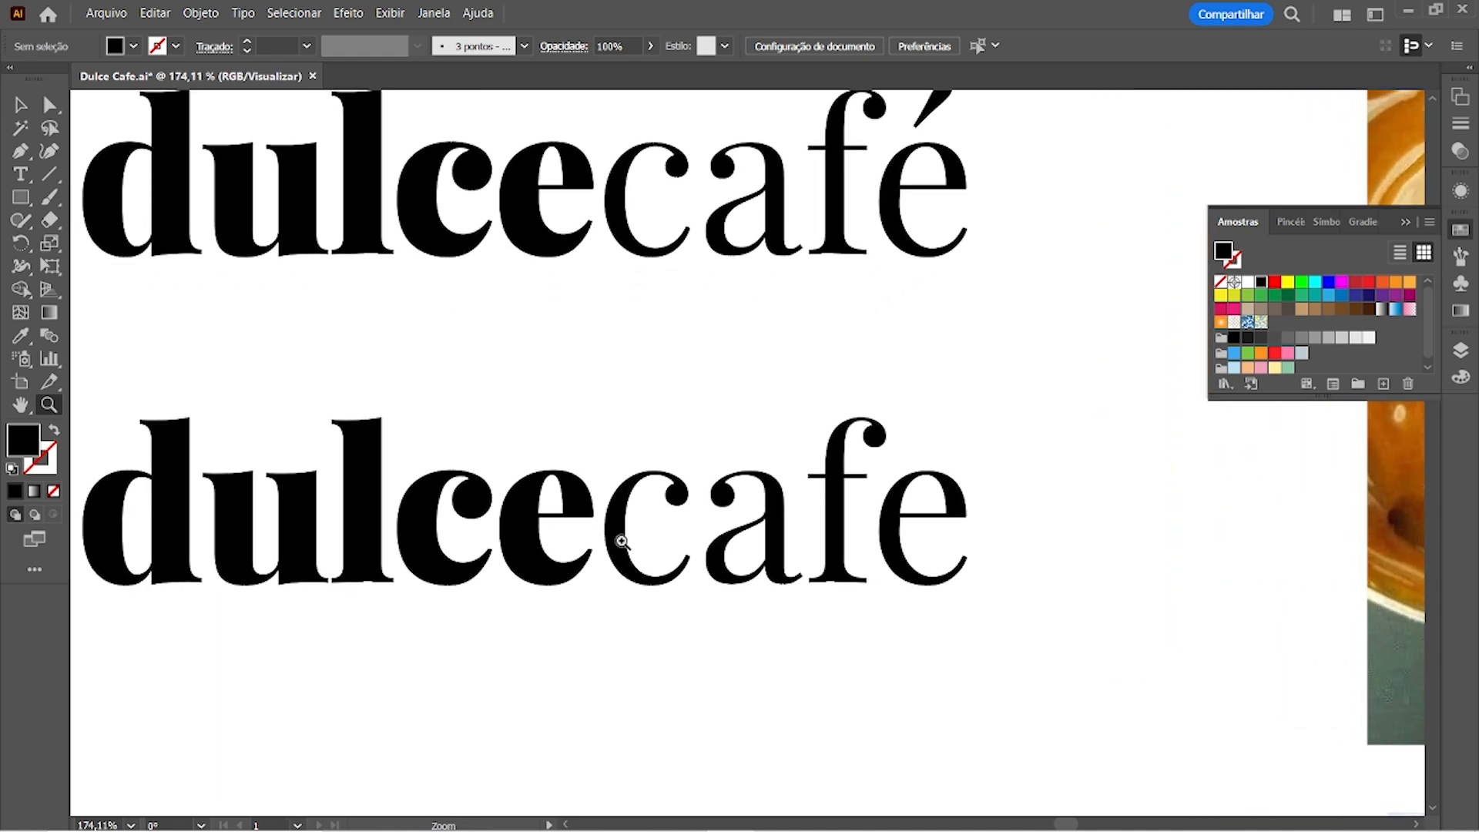
drag(766, 485, 597, 464)
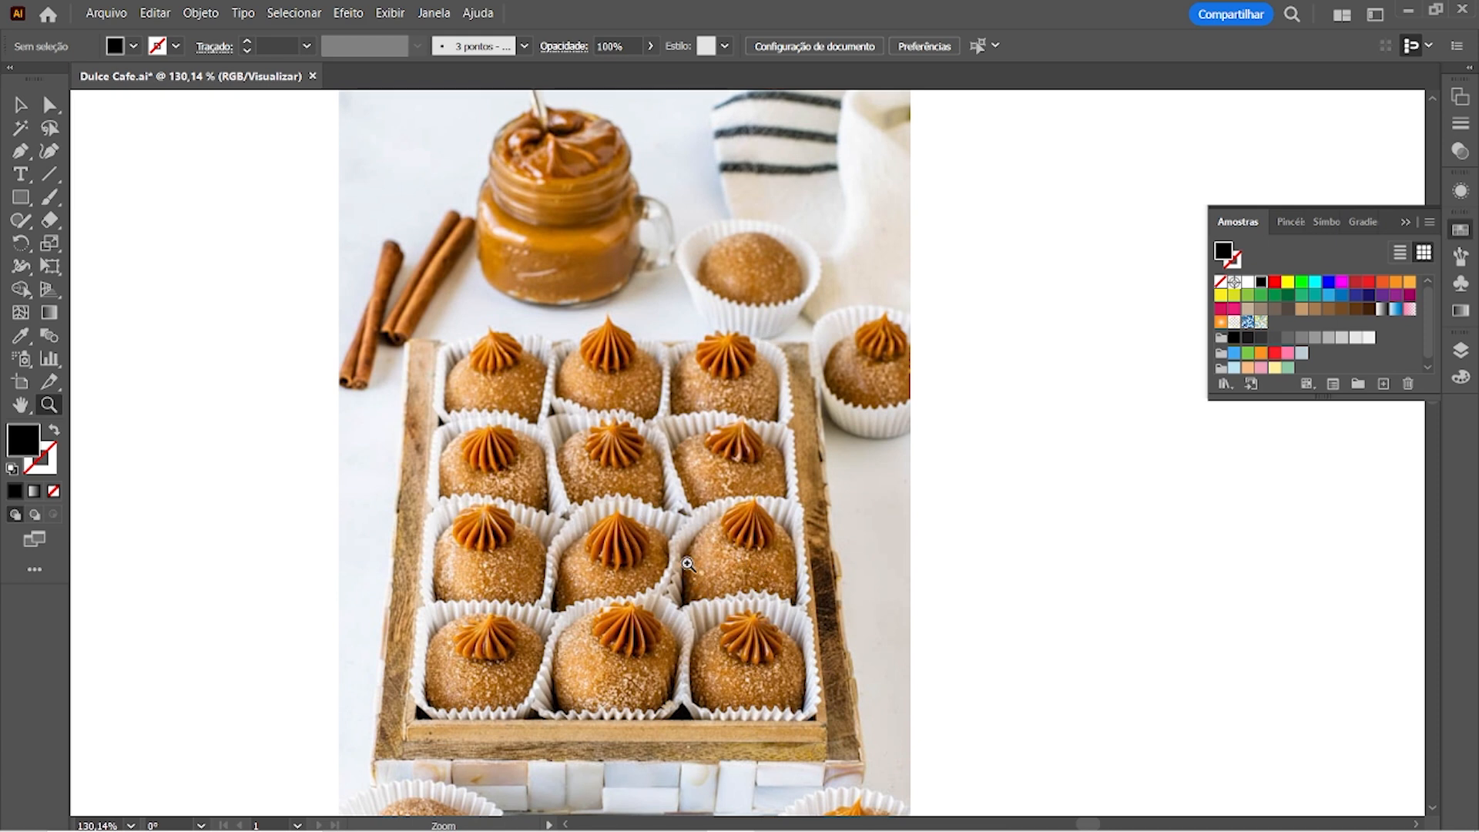
drag(654, 562, 620, 571)
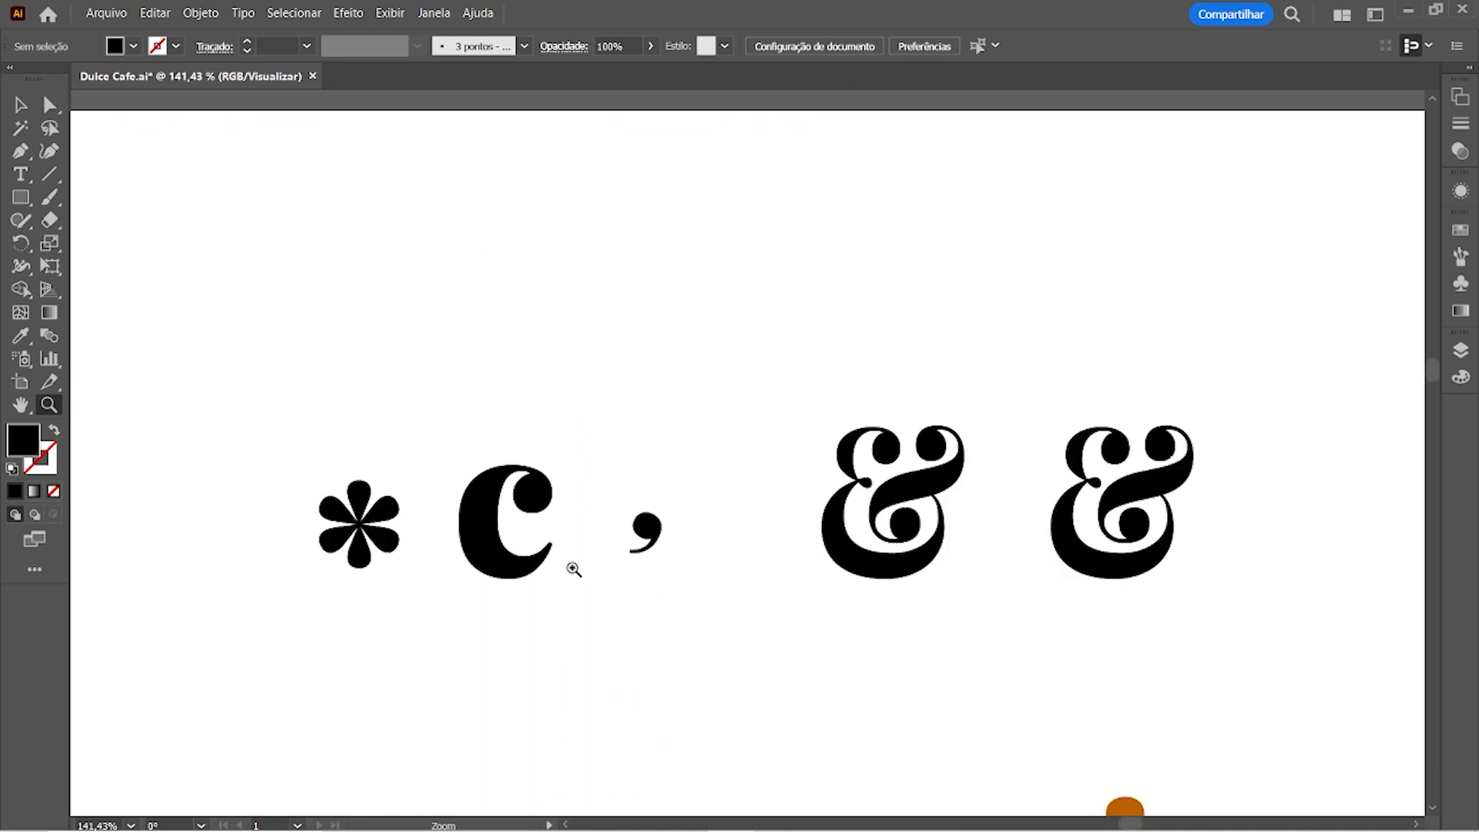
Check the asterisk glyph and enlarge the comma glyph beside the letter c to a font size of about 155.6
drag(706, 577, 709, 574)
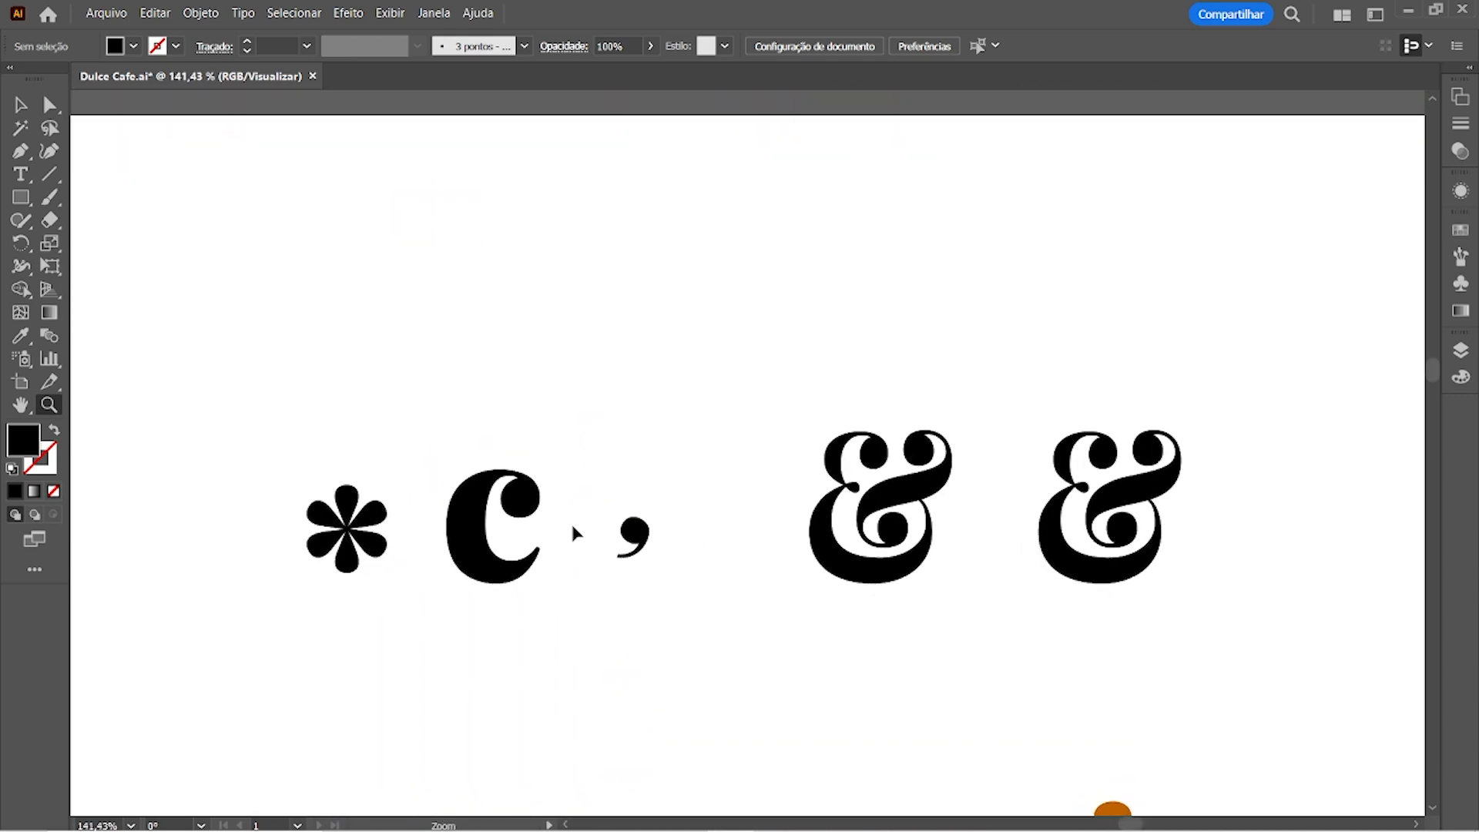
key(v)
click(339, 558)
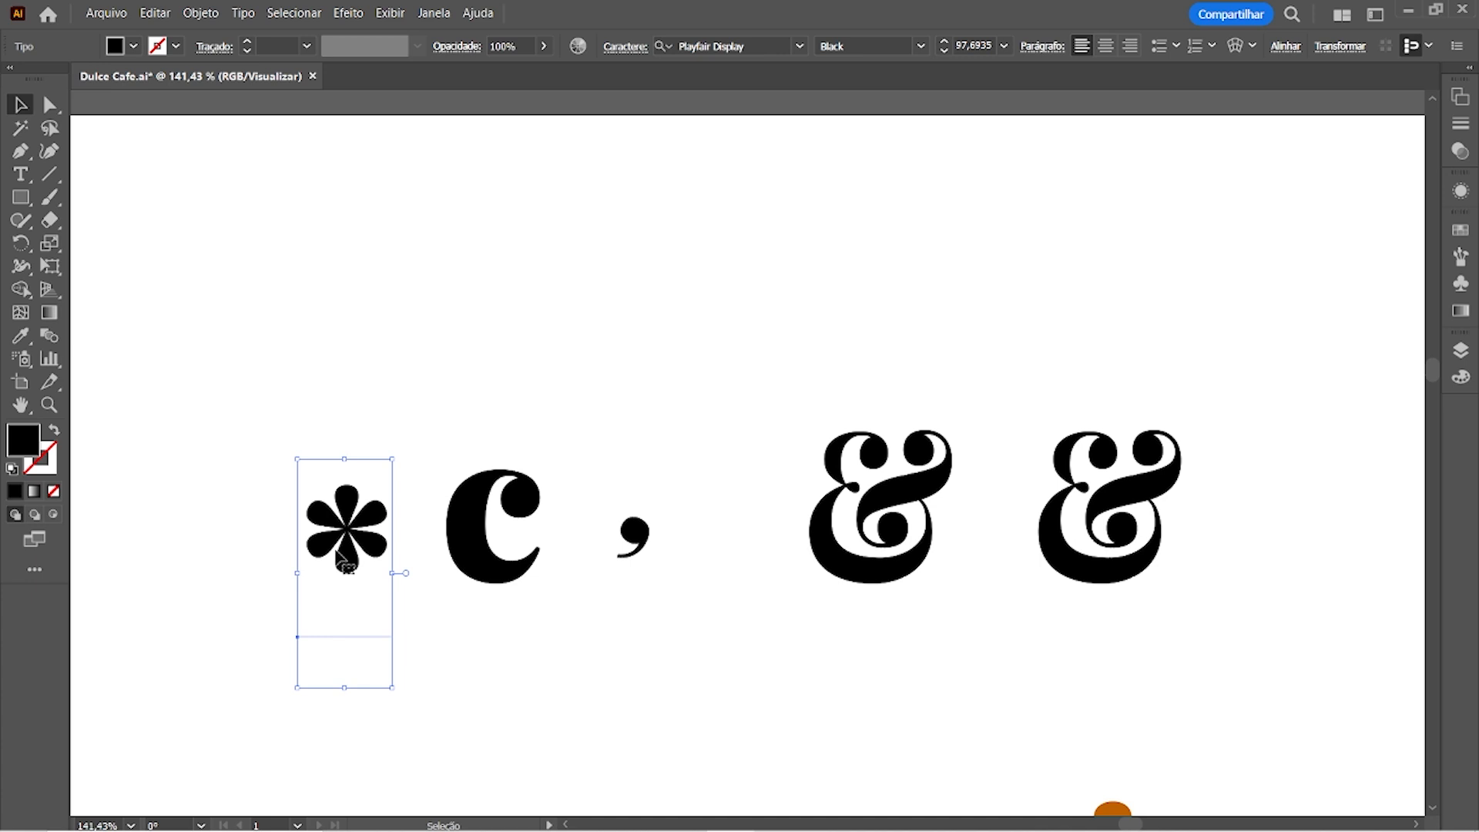
click(568, 389)
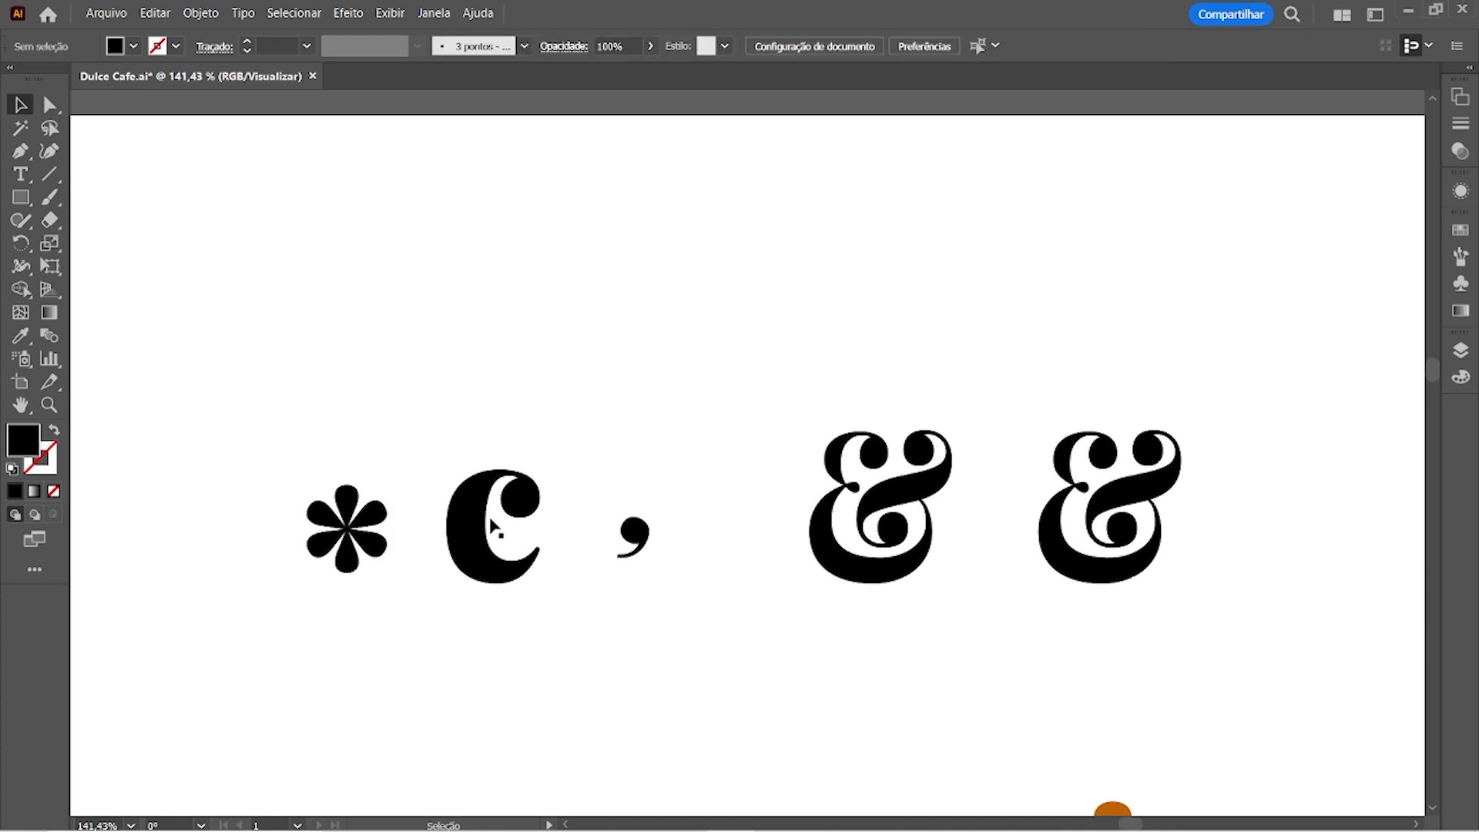
click(625, 539)
drag(695, 445, 839, 286)
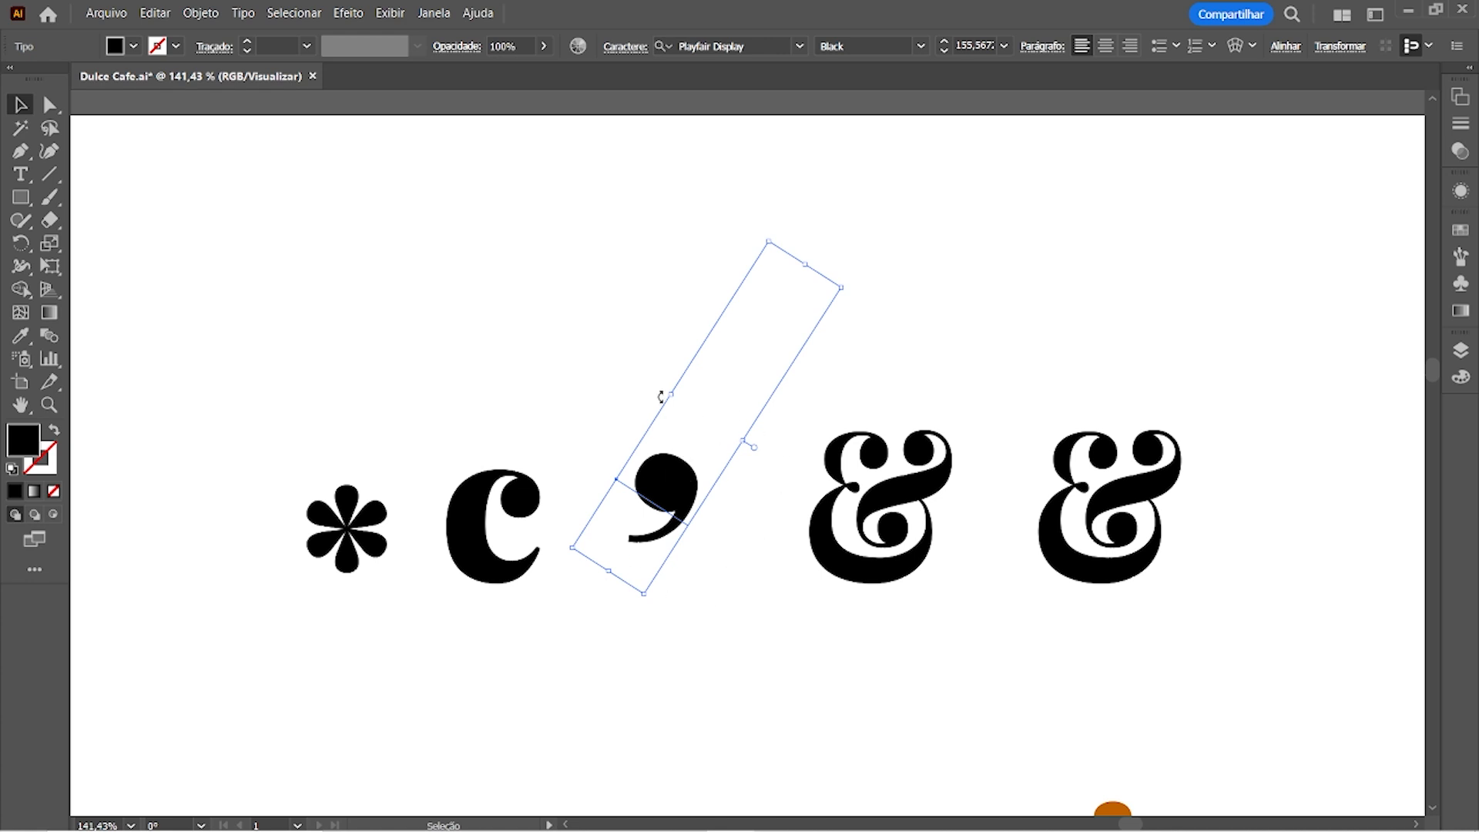
Examine the first ampersand and move the asterisk glyph farther away from the letter c
click(900, 502)
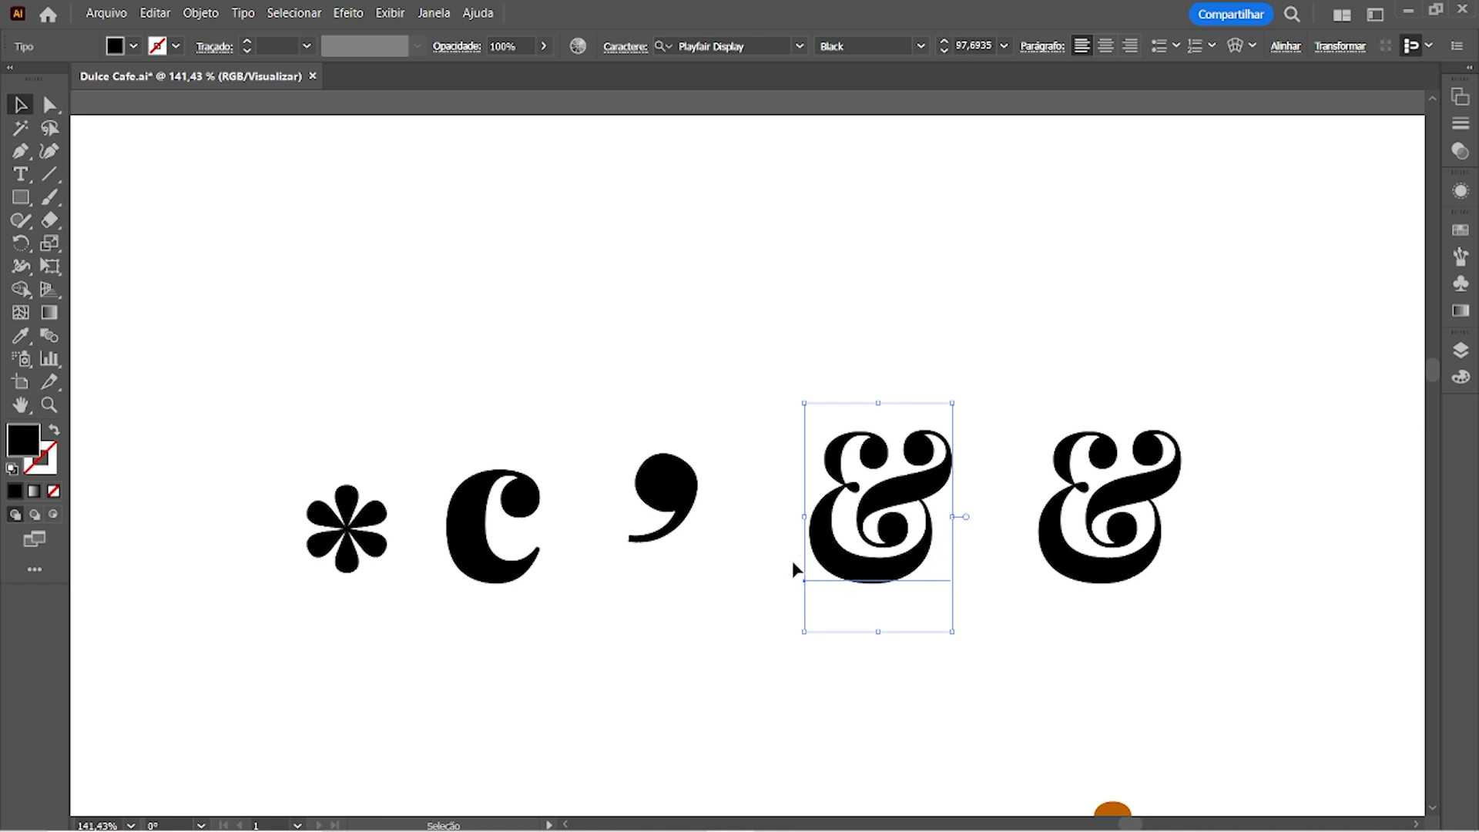
click(350, 531)
key(z)
drag(369, 535, 815, 472)
key(v)
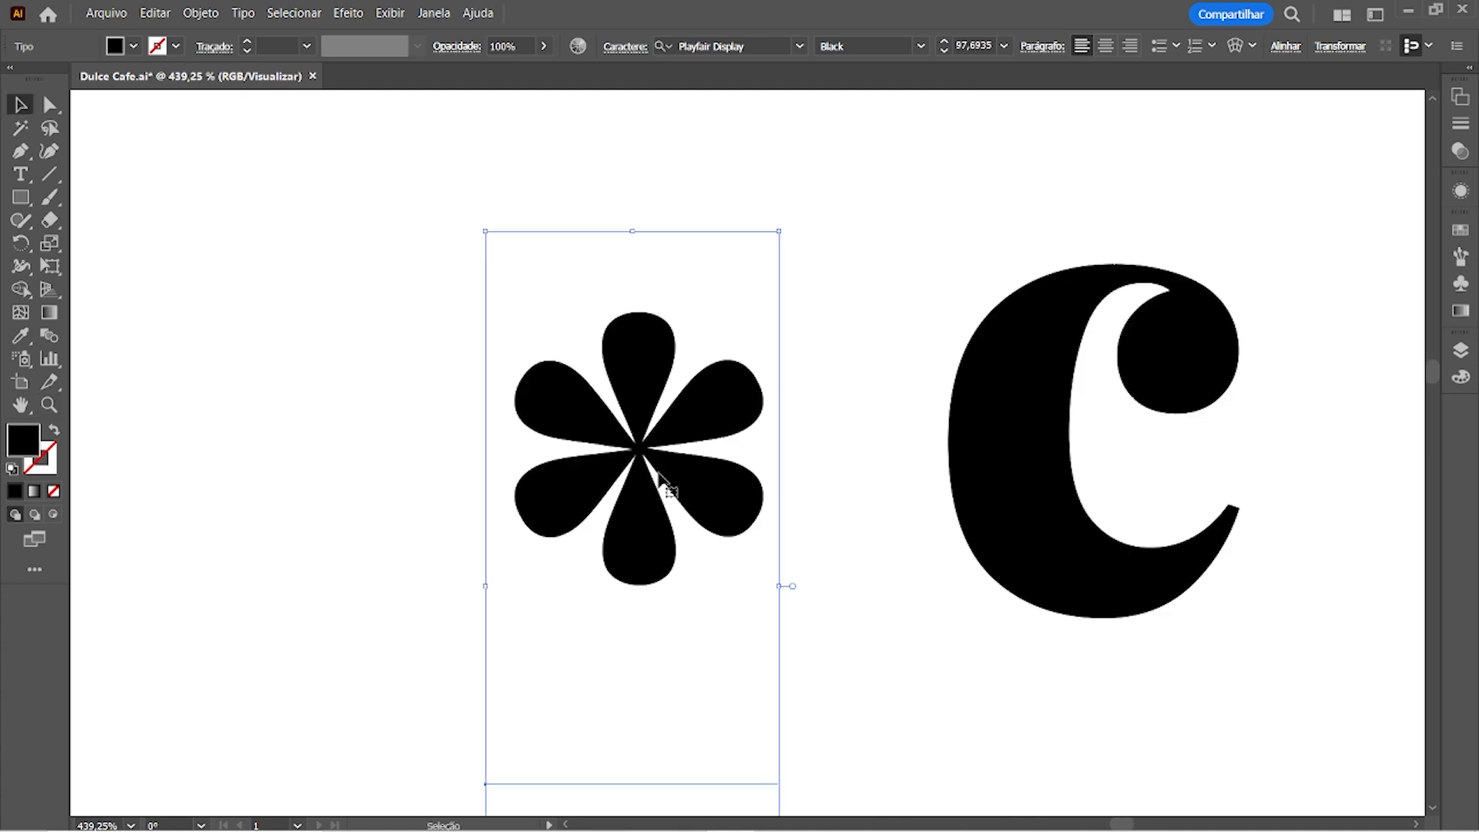
drag(658, 474, 507, 441)
drag(606, 451, 525, 434)
drag(728, 440, 816, 444)
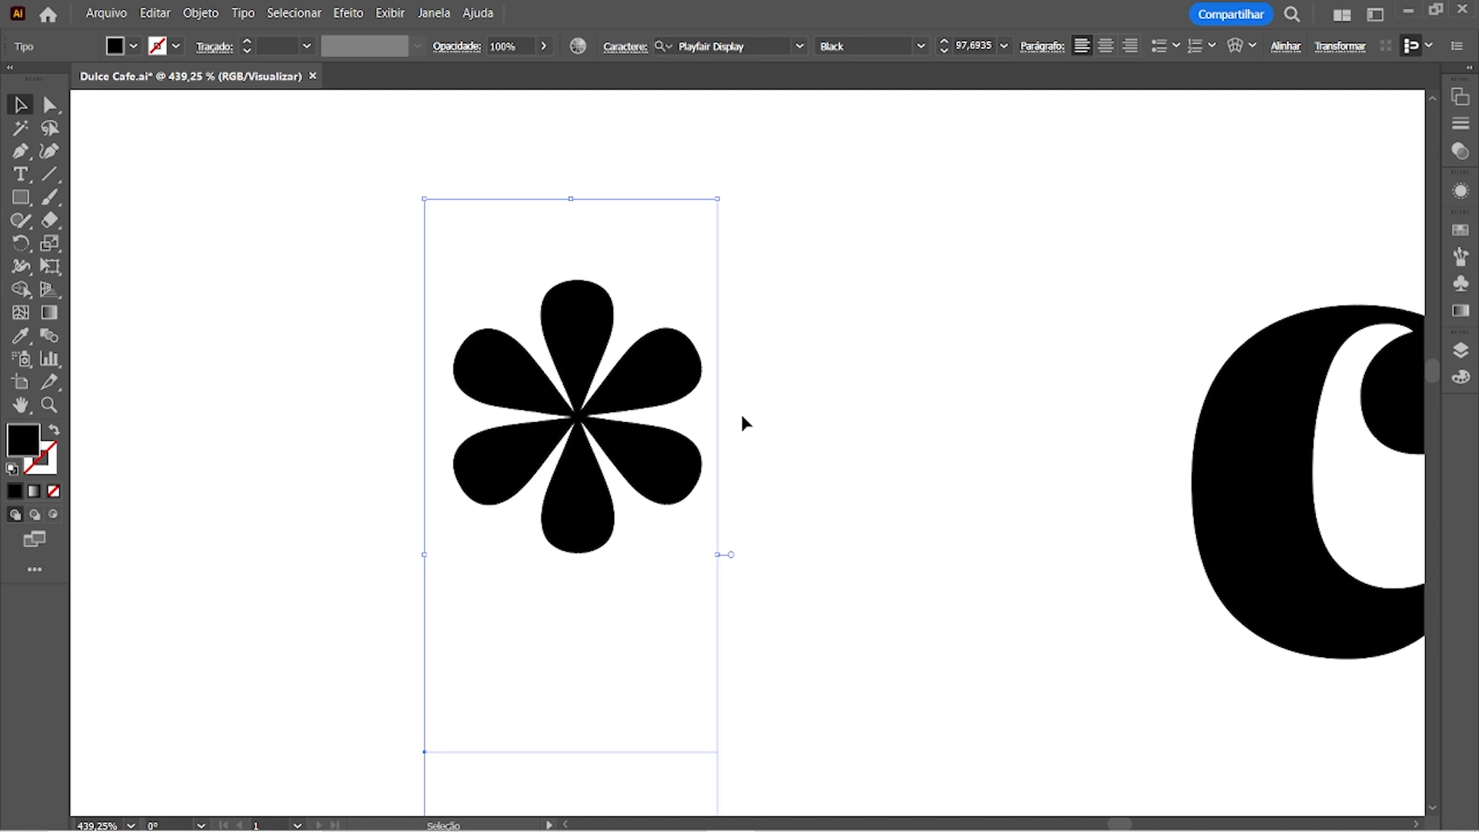
Examine the asterisk glyph's petals and the asterisks beside the pink and blue dulcecafe wordmarks up close
key(ctrl+shift+a)
key(z)
drag(639, 424, 599, 402)
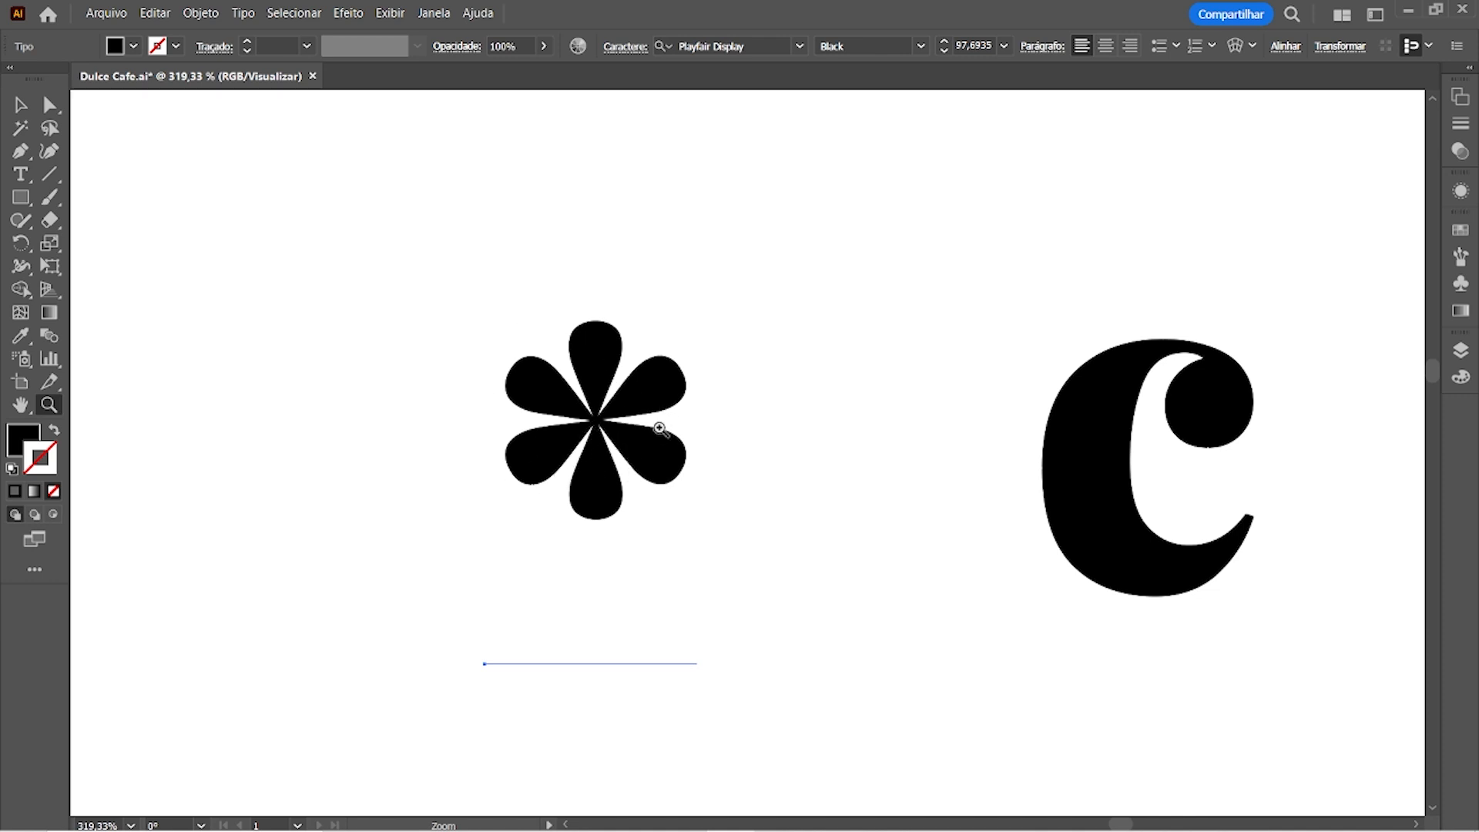
drag(639, 422, 571, 434)
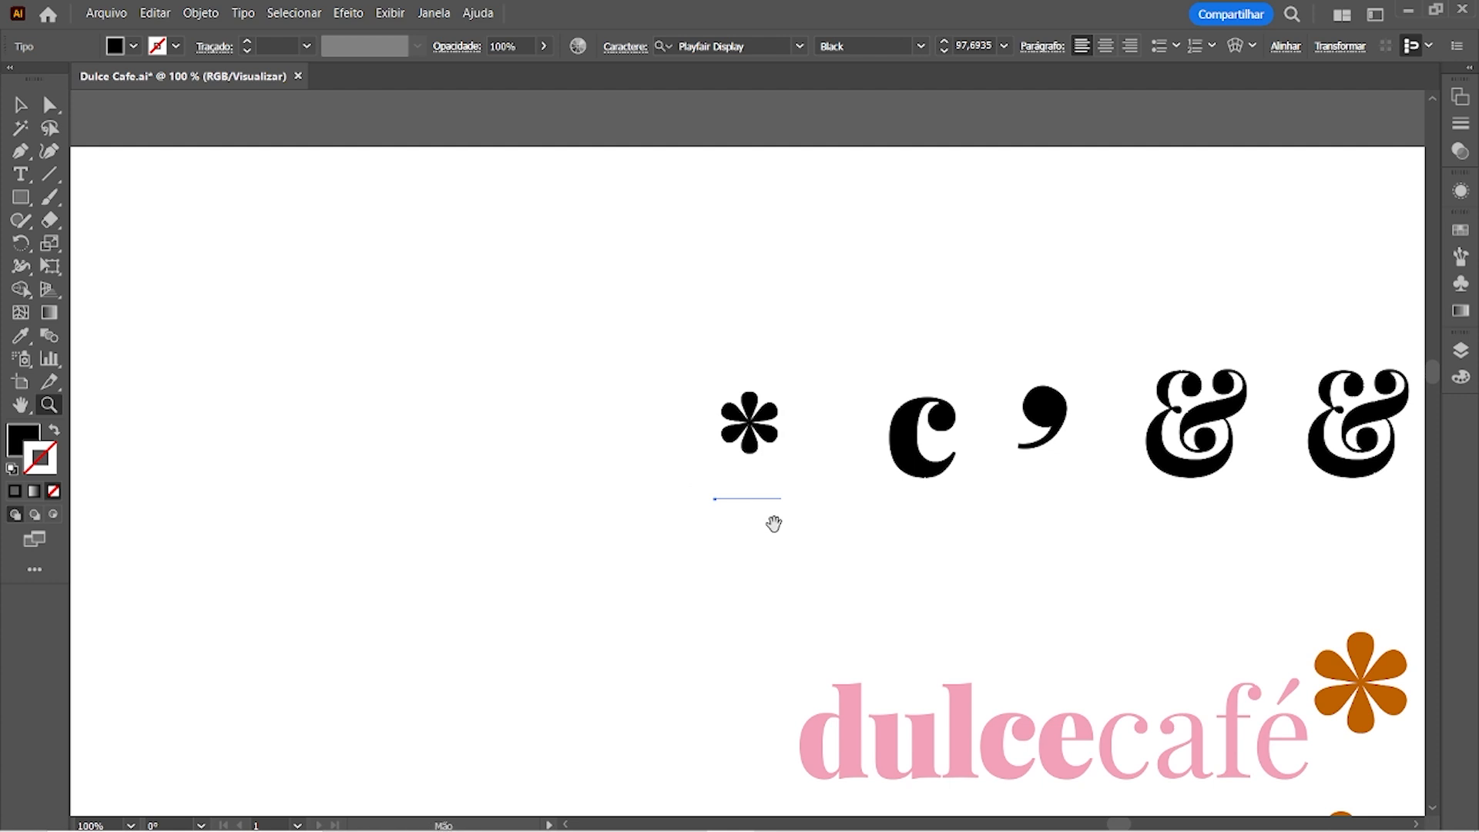
drag(772, 518, 847, 463)
drag(875, 527, 833, 515)
drag(831, 514, 739, 372)
click(678, 610)
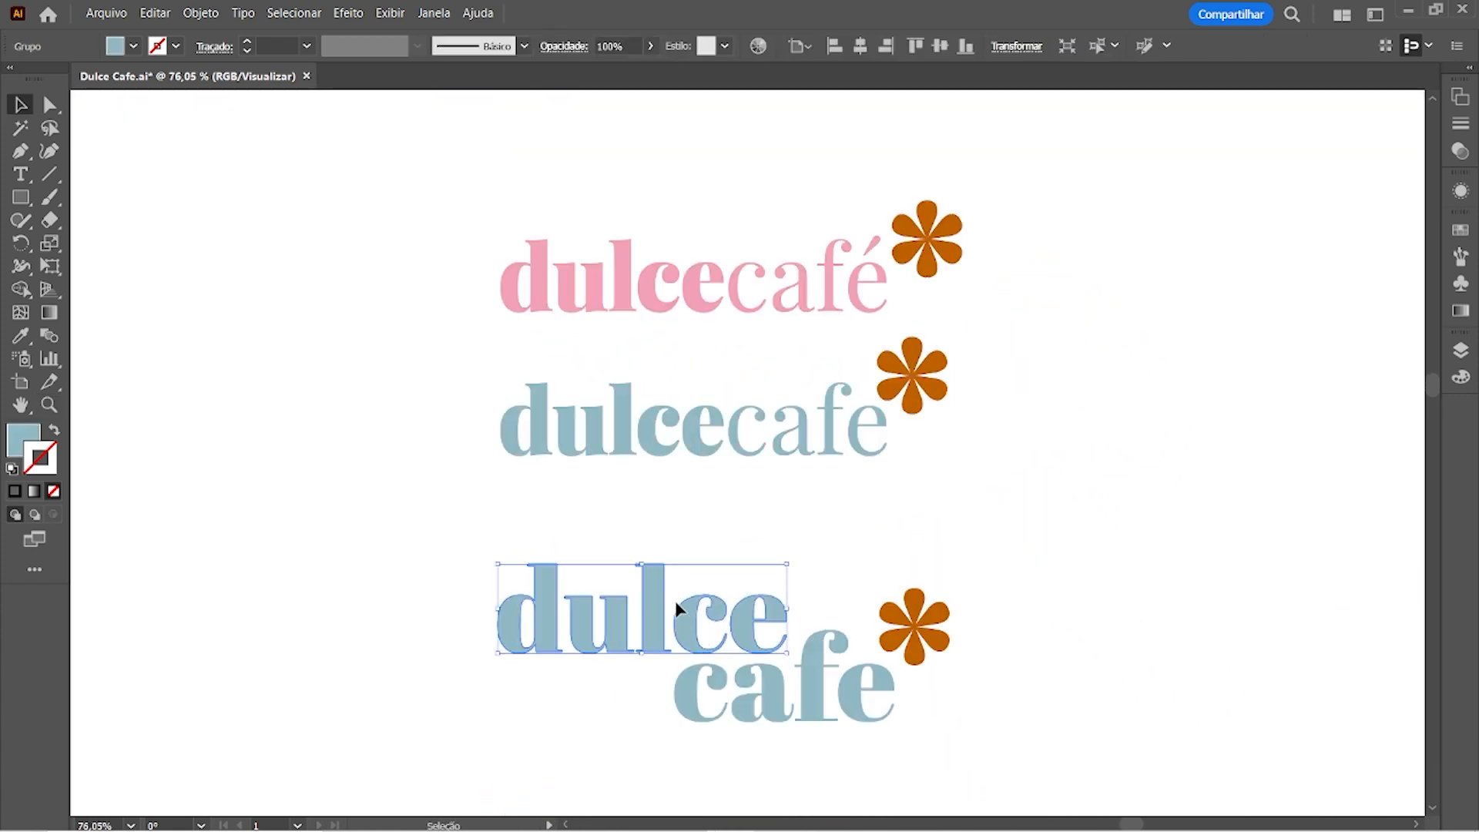
click(356, 402)
key(z)
mouse_move(820, 307)
mouse_down()
mouse_move(797, 346)
mouse_move(831, 323)
mouse_up()
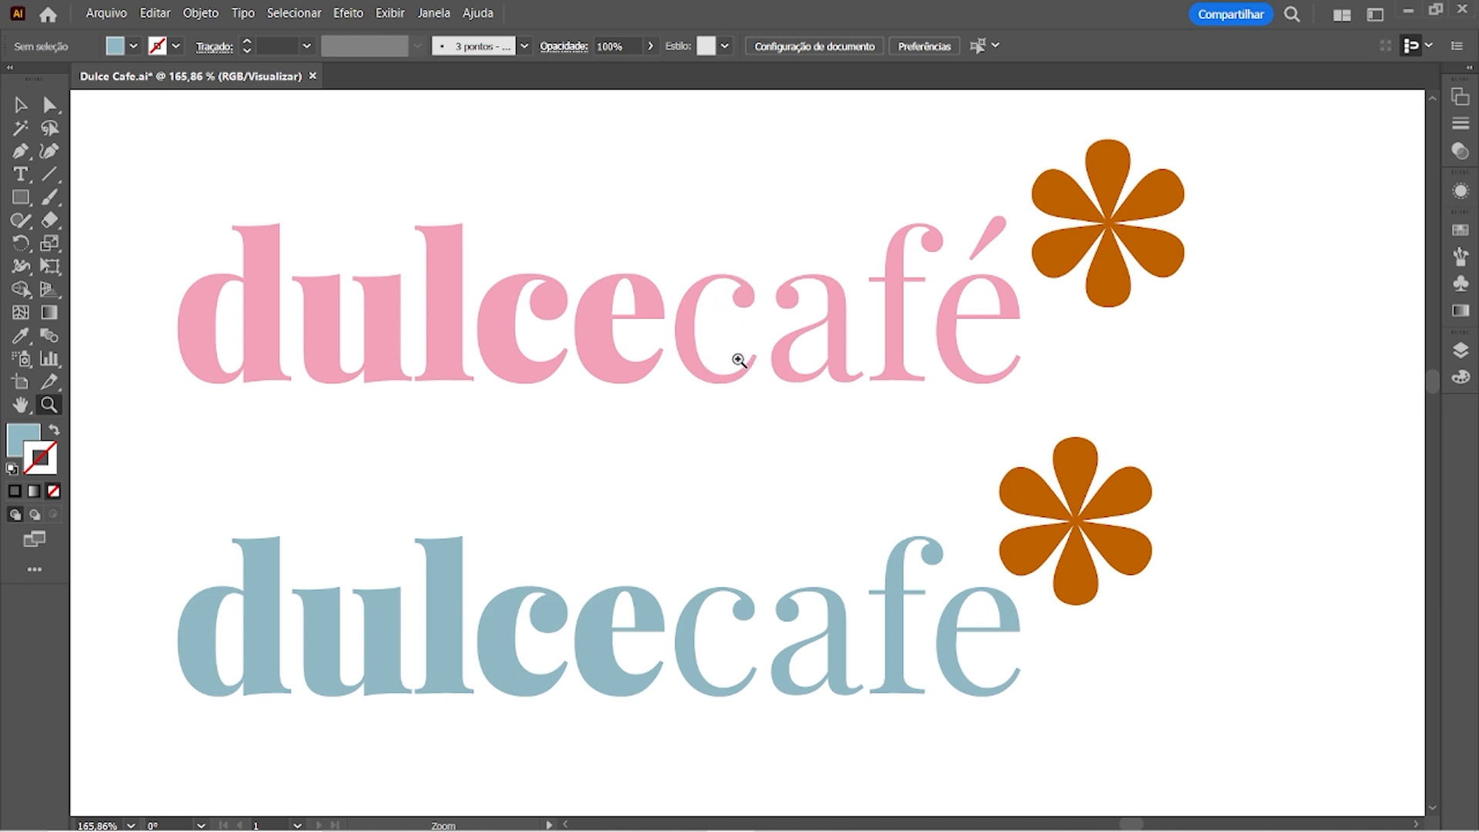
drag(738, 360, 663, 343)
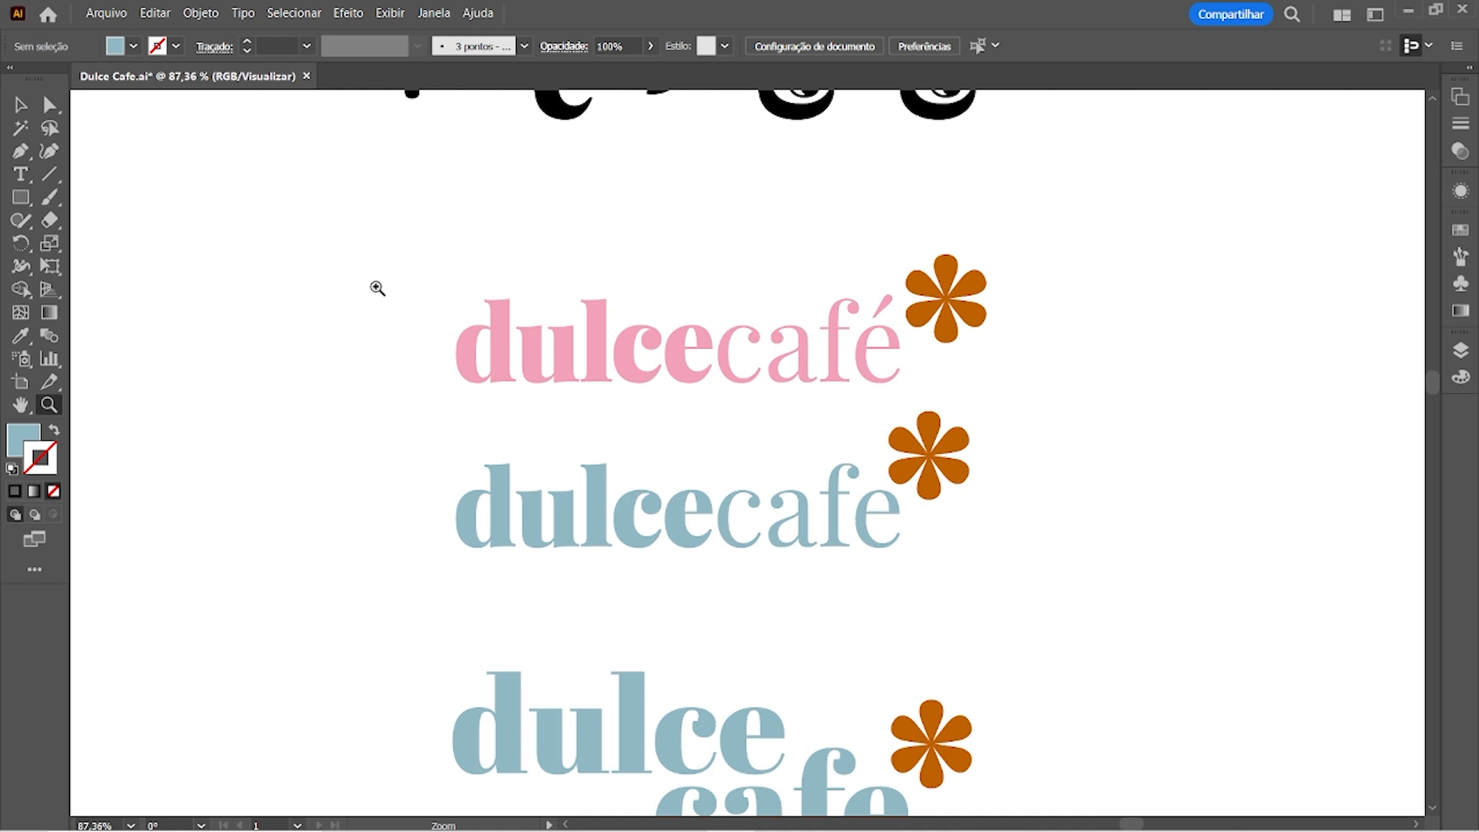
click(21, 104)
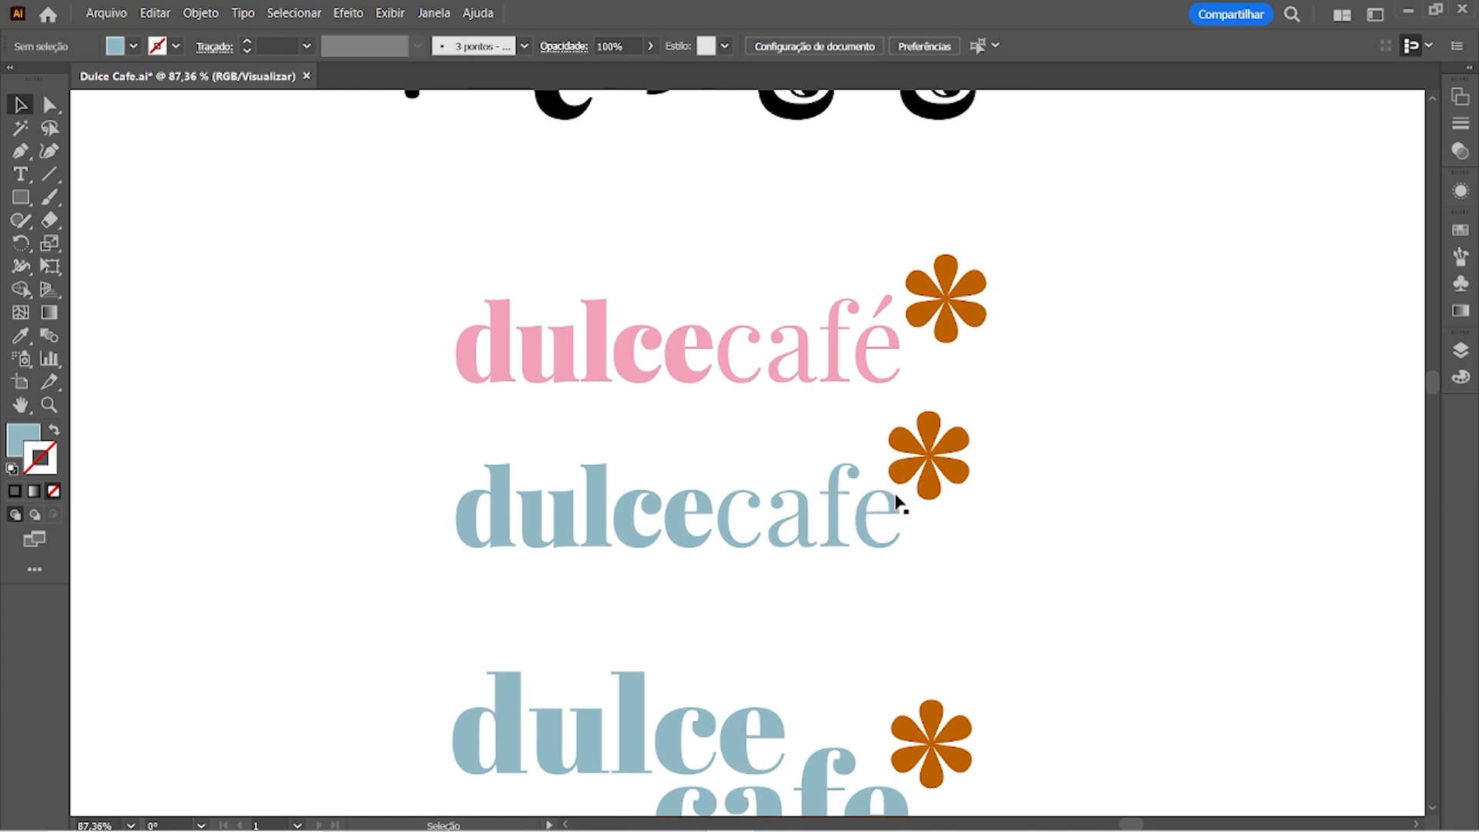
Compare the blue, pink and caramel colour squares with the dulce de leche and sweets photos
key(ctrl+minus)
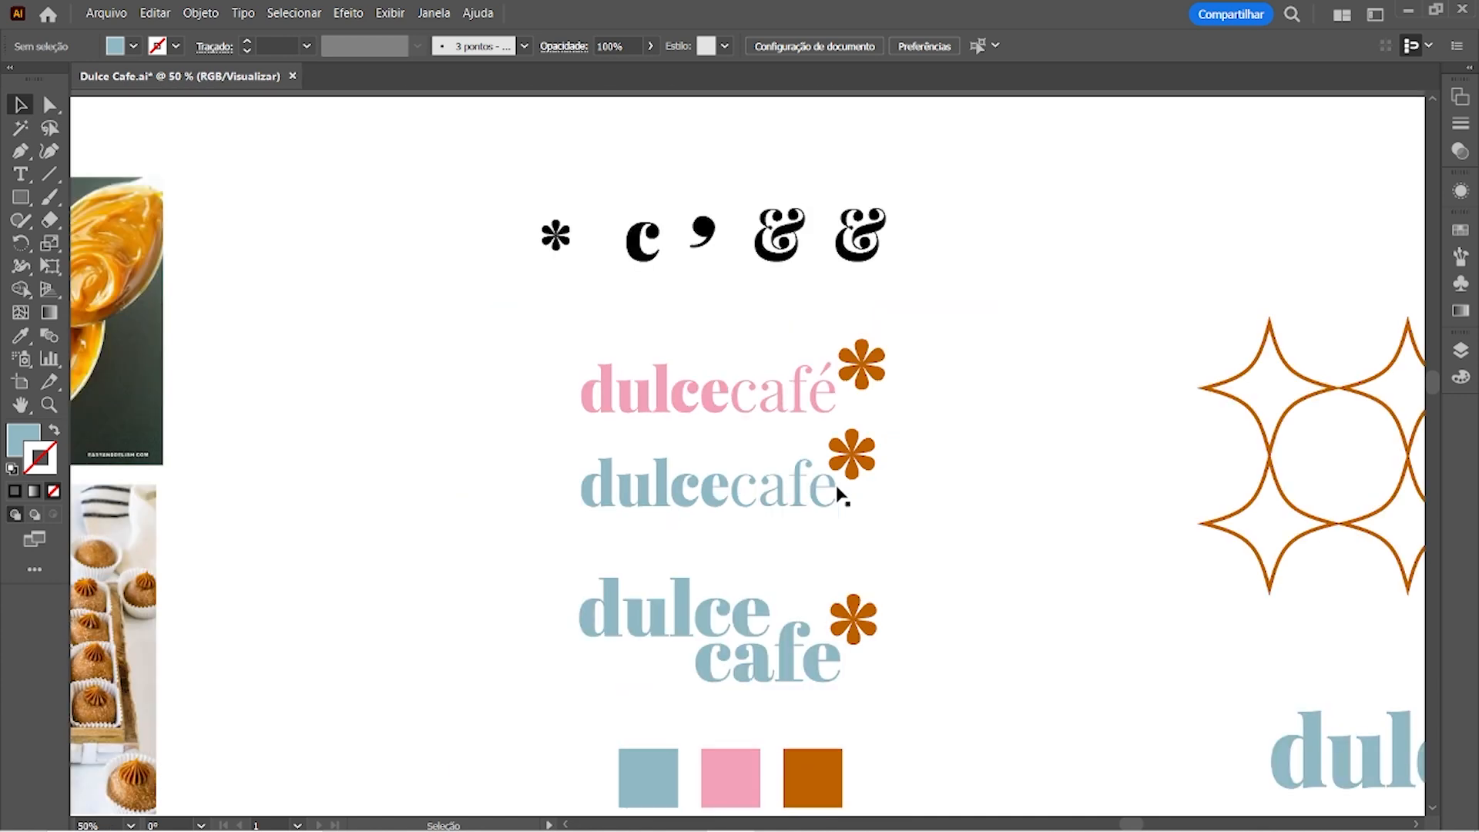
drag(900, 477, 918, 500)
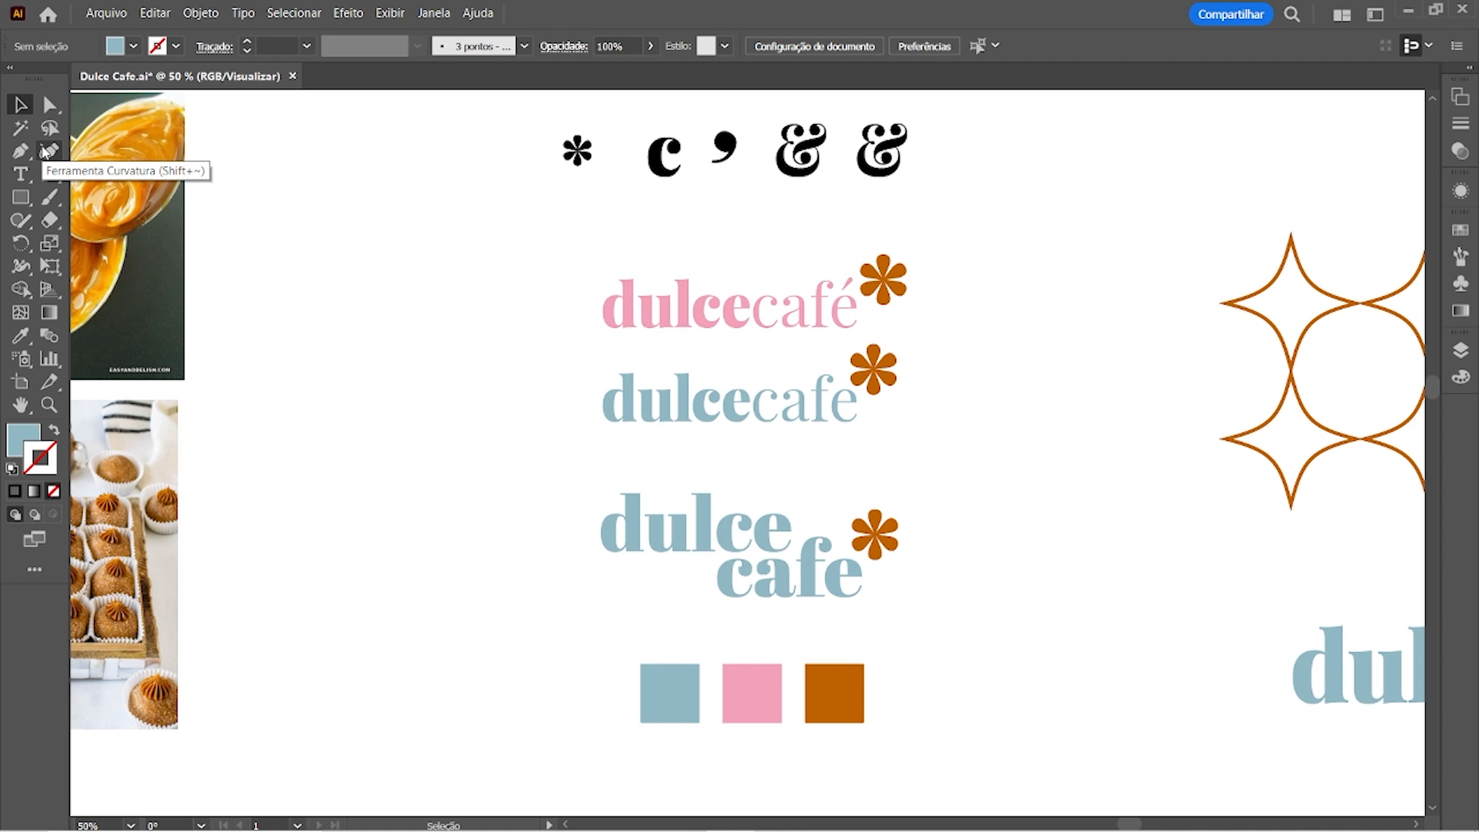
click(839, 696)
drag(721, 690, 837, 700)
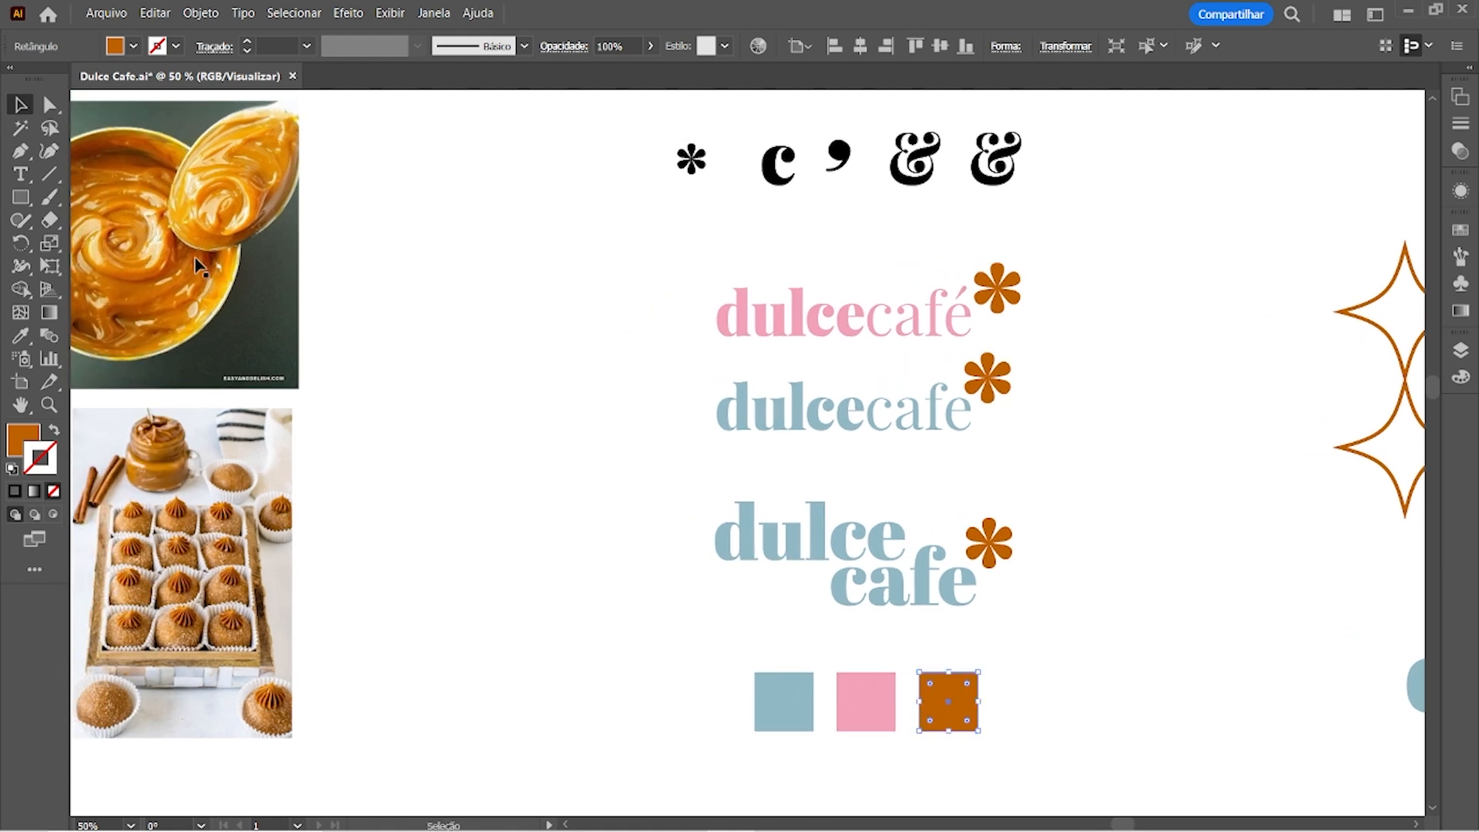
click(822, 693)
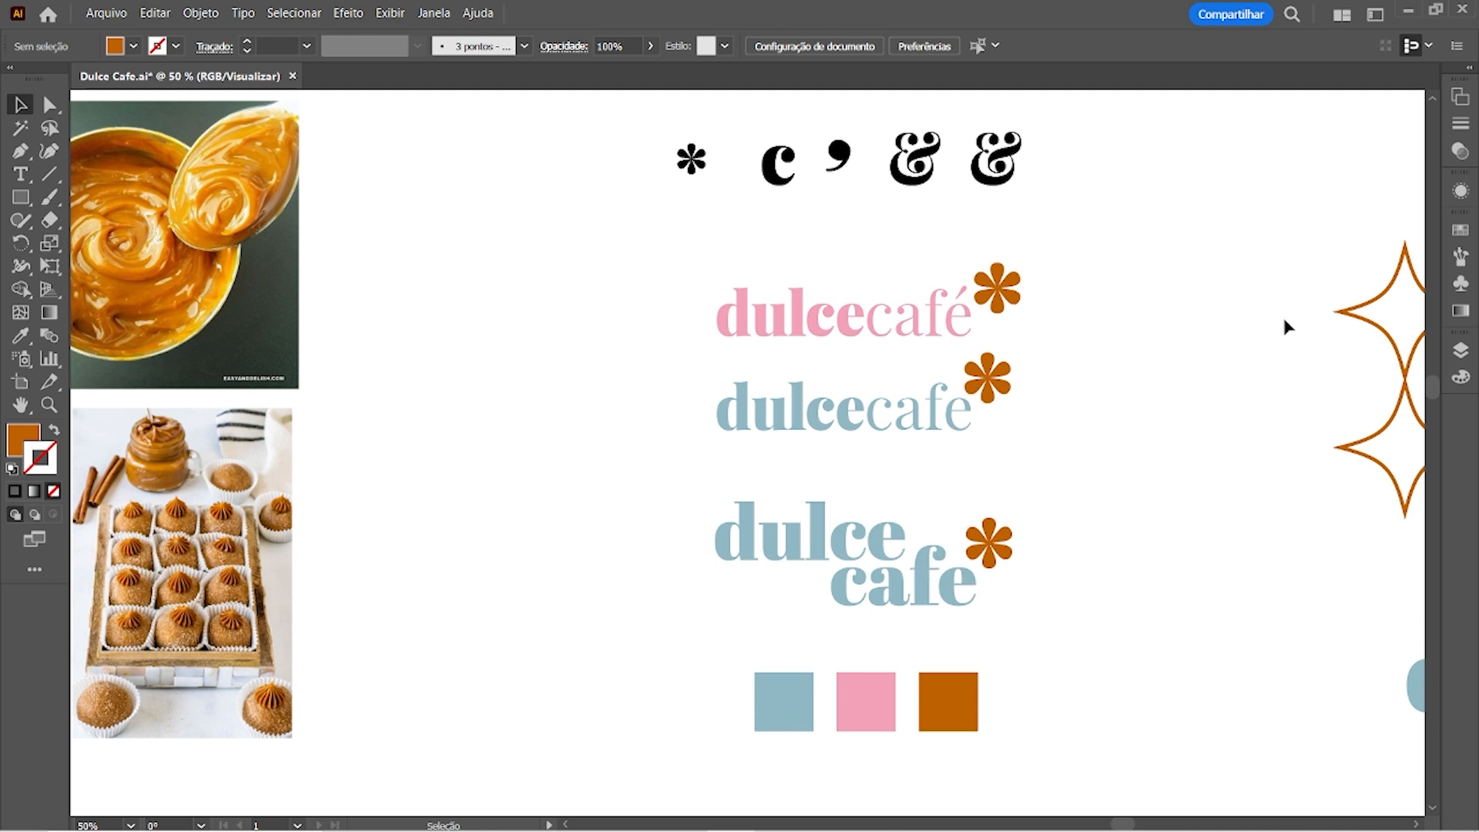
Open the Doces swatch library from the Comidas category and enlarge the Doces and Amostras panels to view their colour groups
click(1460, 230)
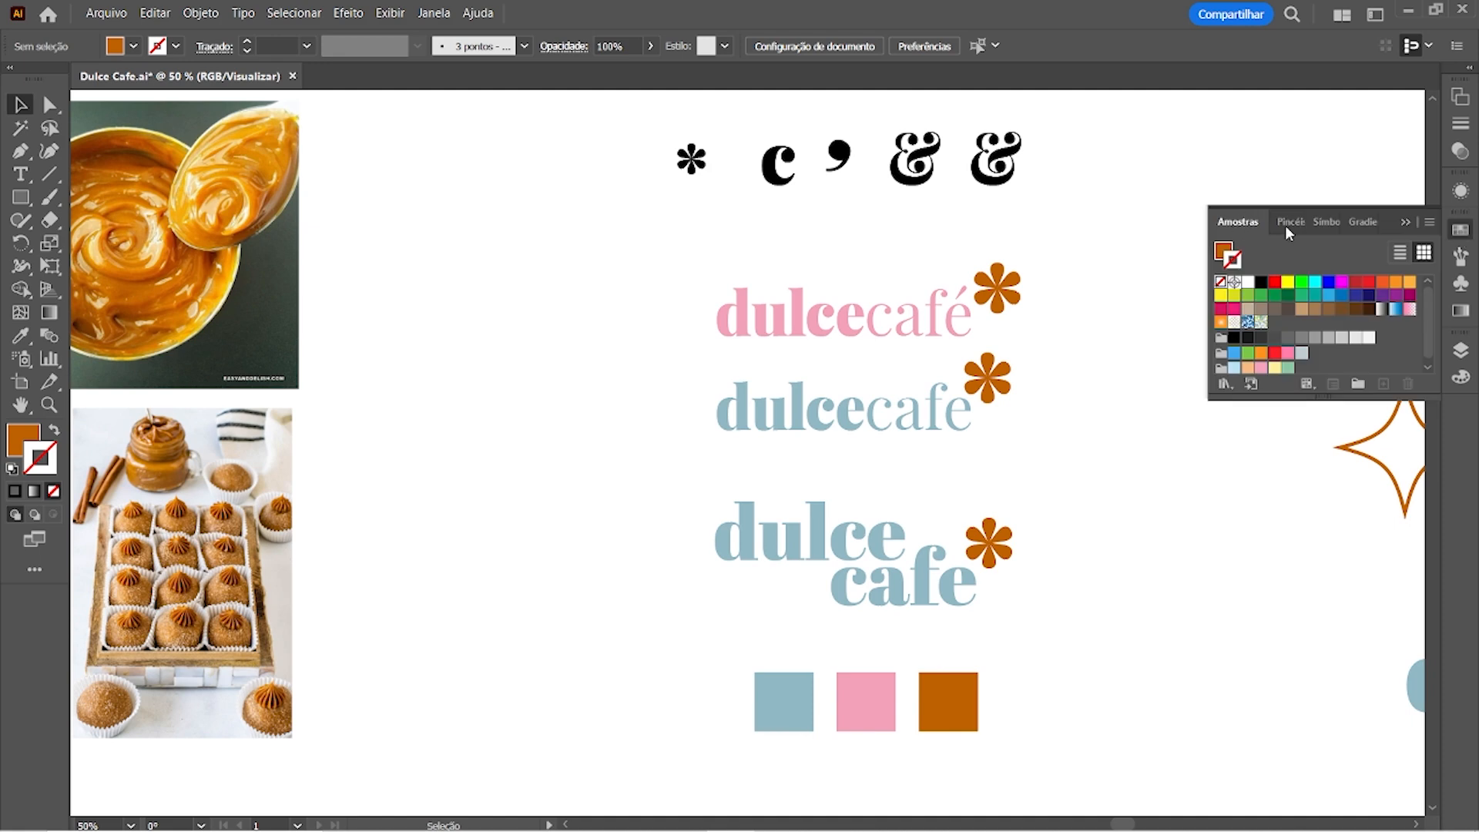
click(1427, 223)
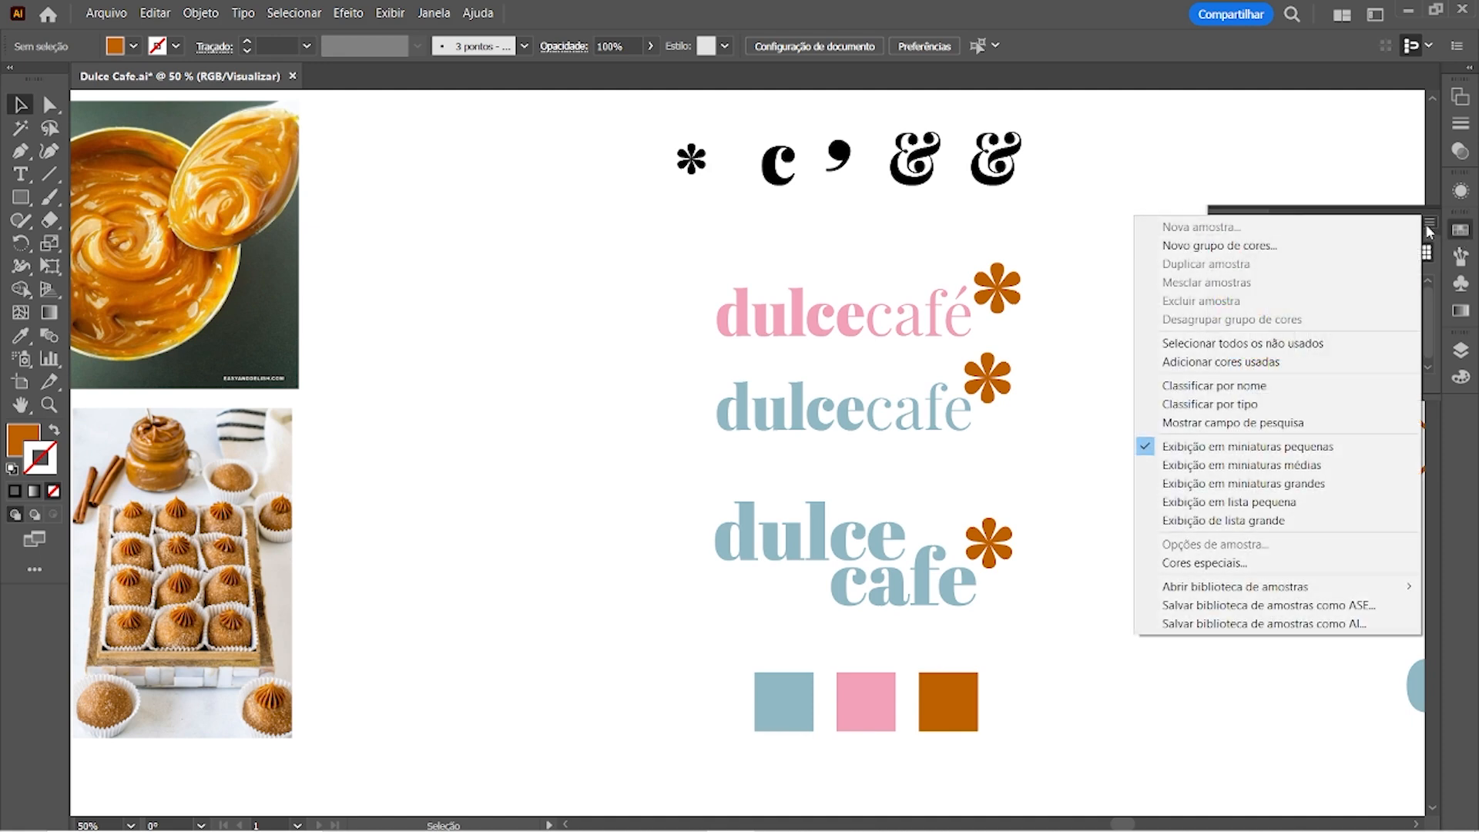
mouse_move(1299, 588)
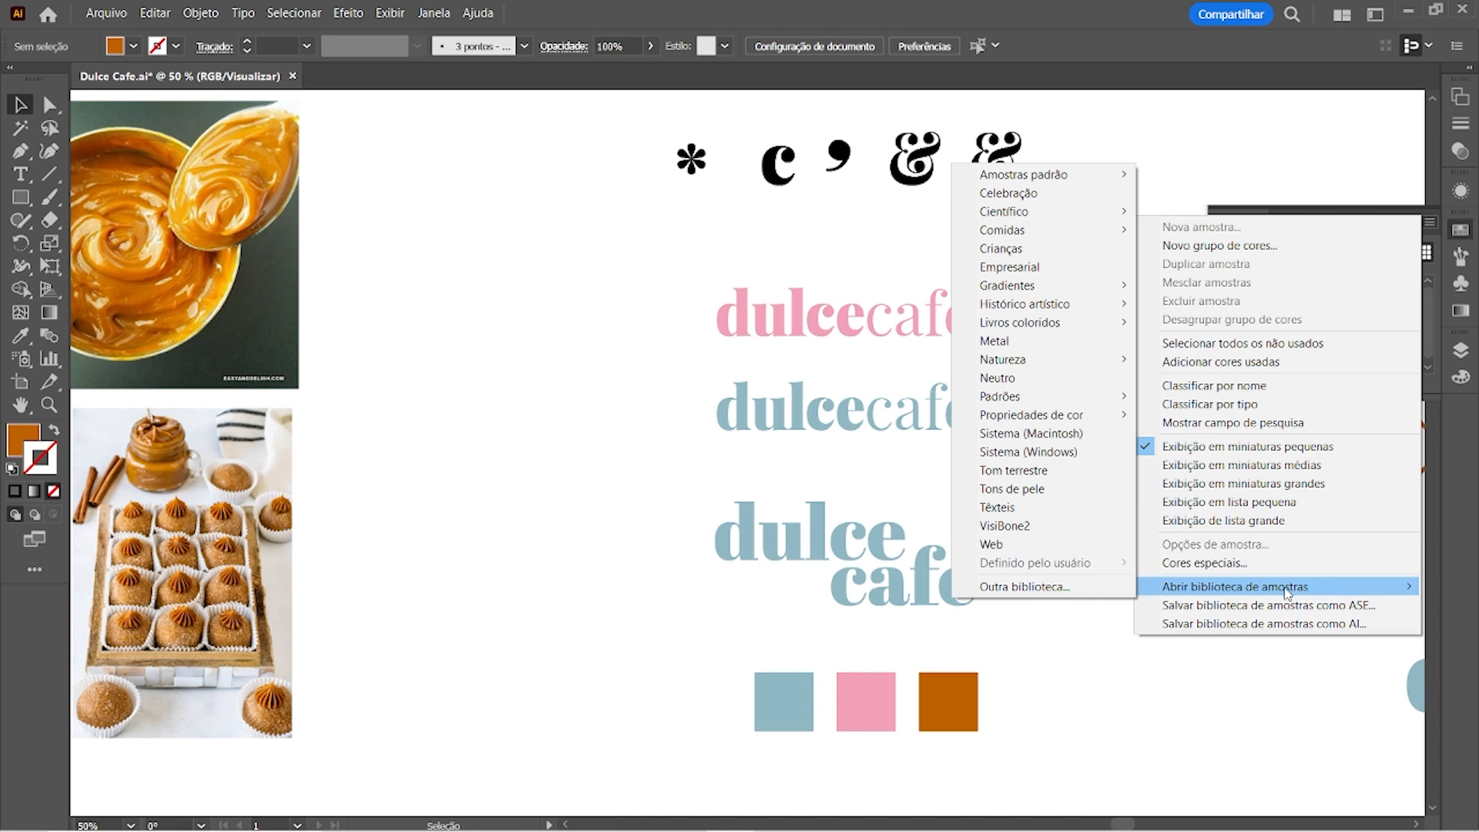
mouse_move(1001, 230)
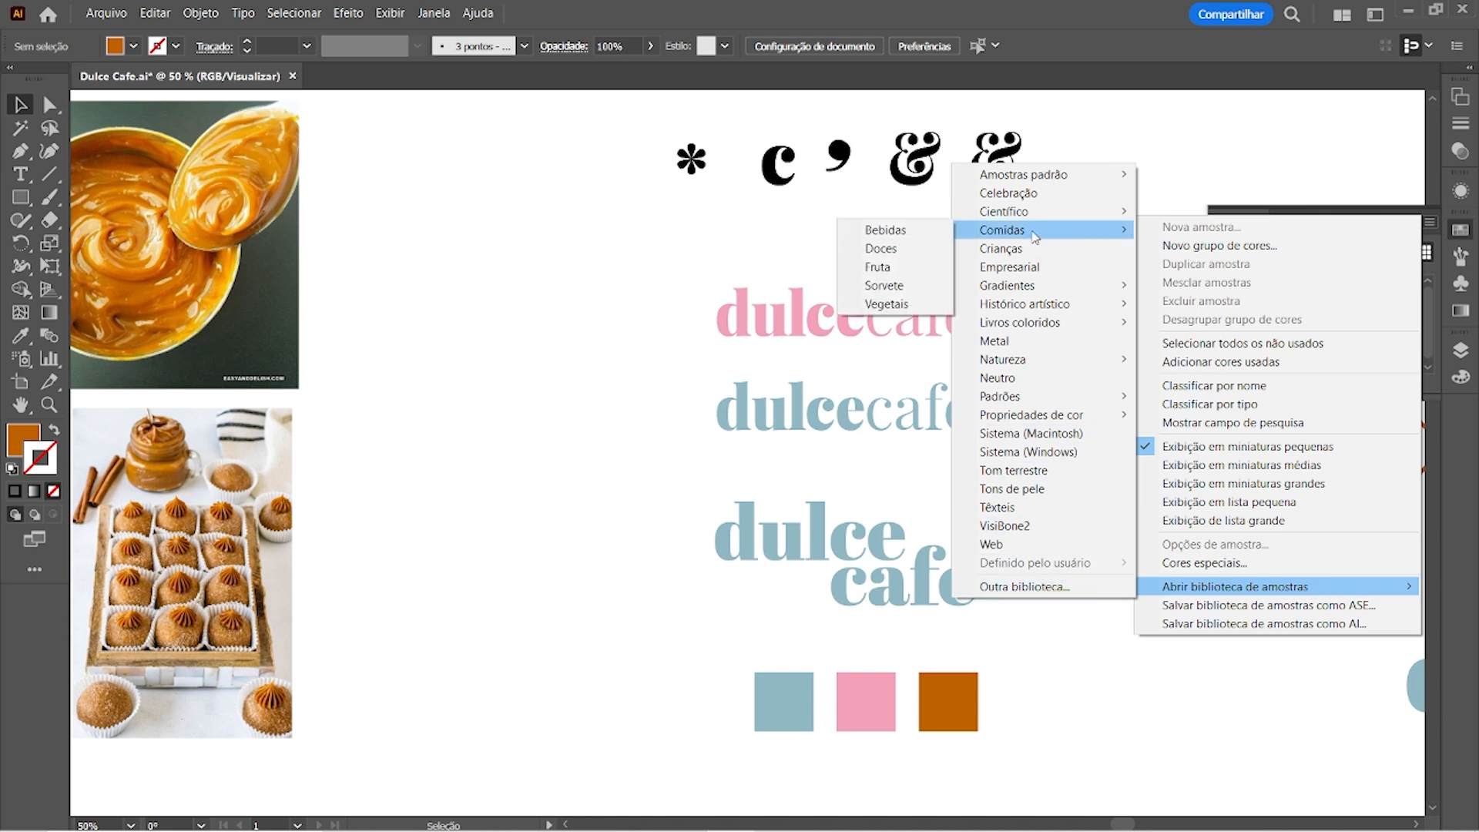
click(913, 249)
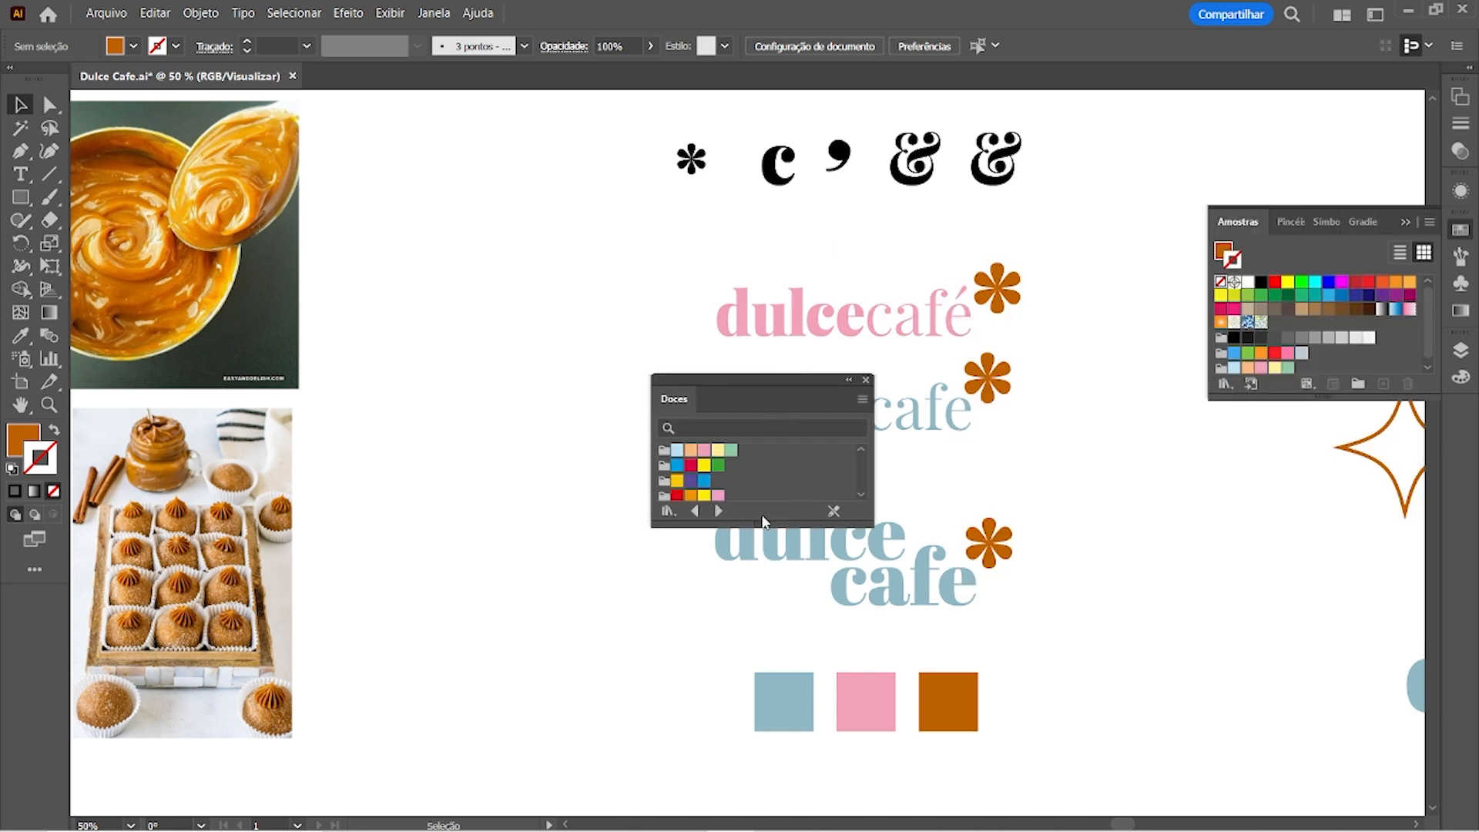
drag(764, 523, 759, 688)
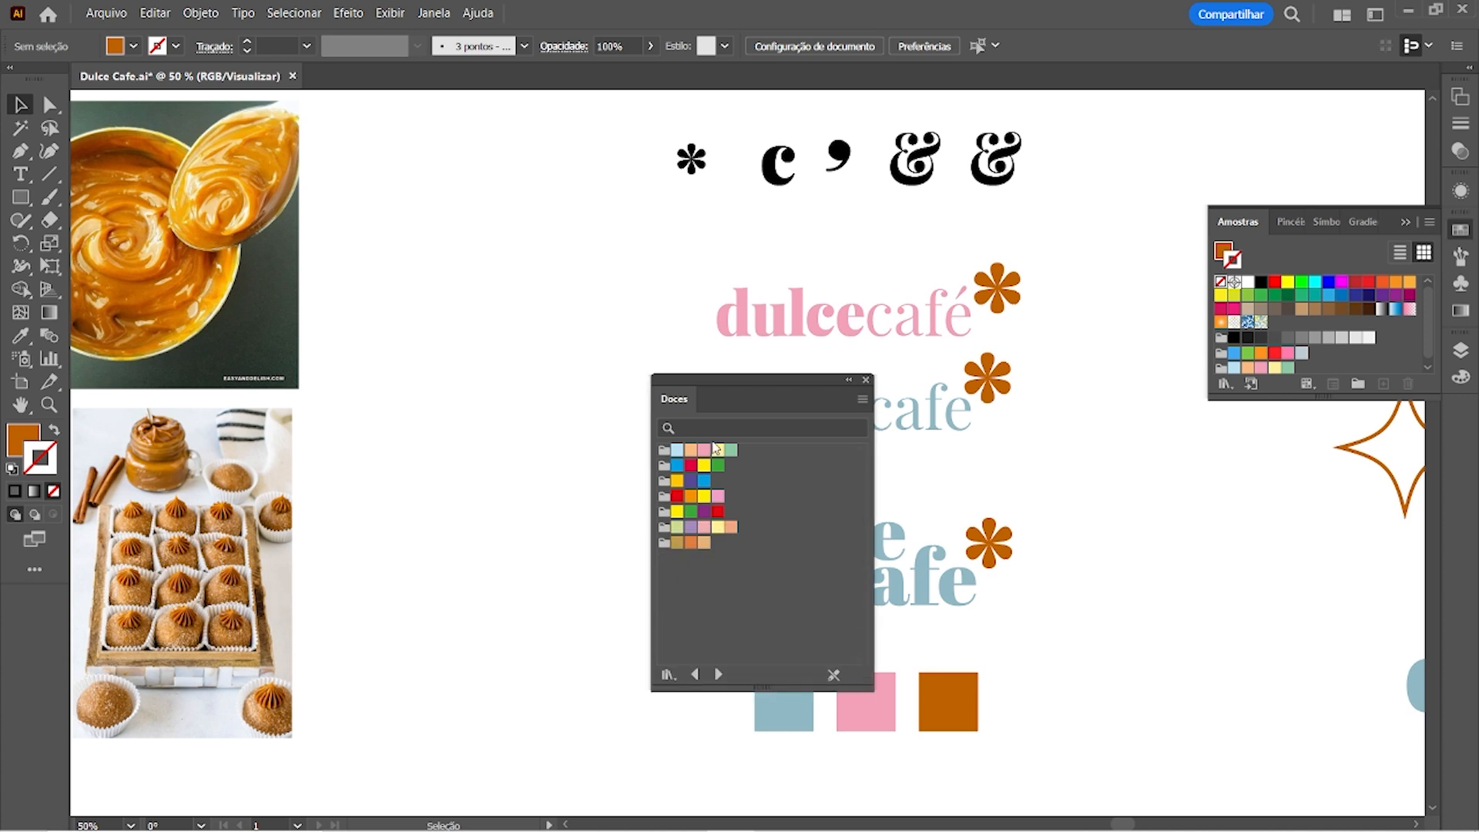
drag(763, 398, 596, 421)
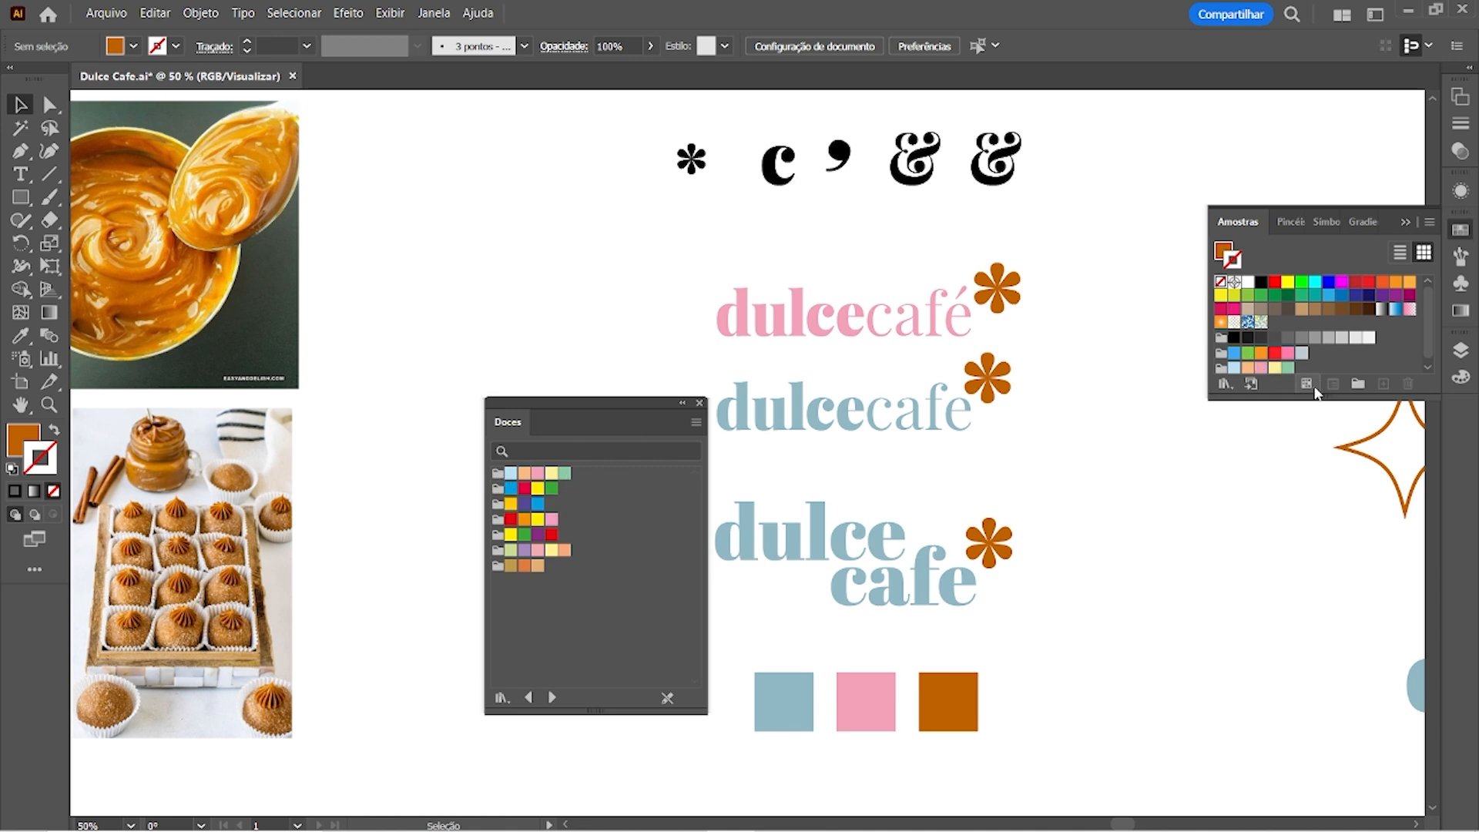
drag(1324, 394, 1324, 462)
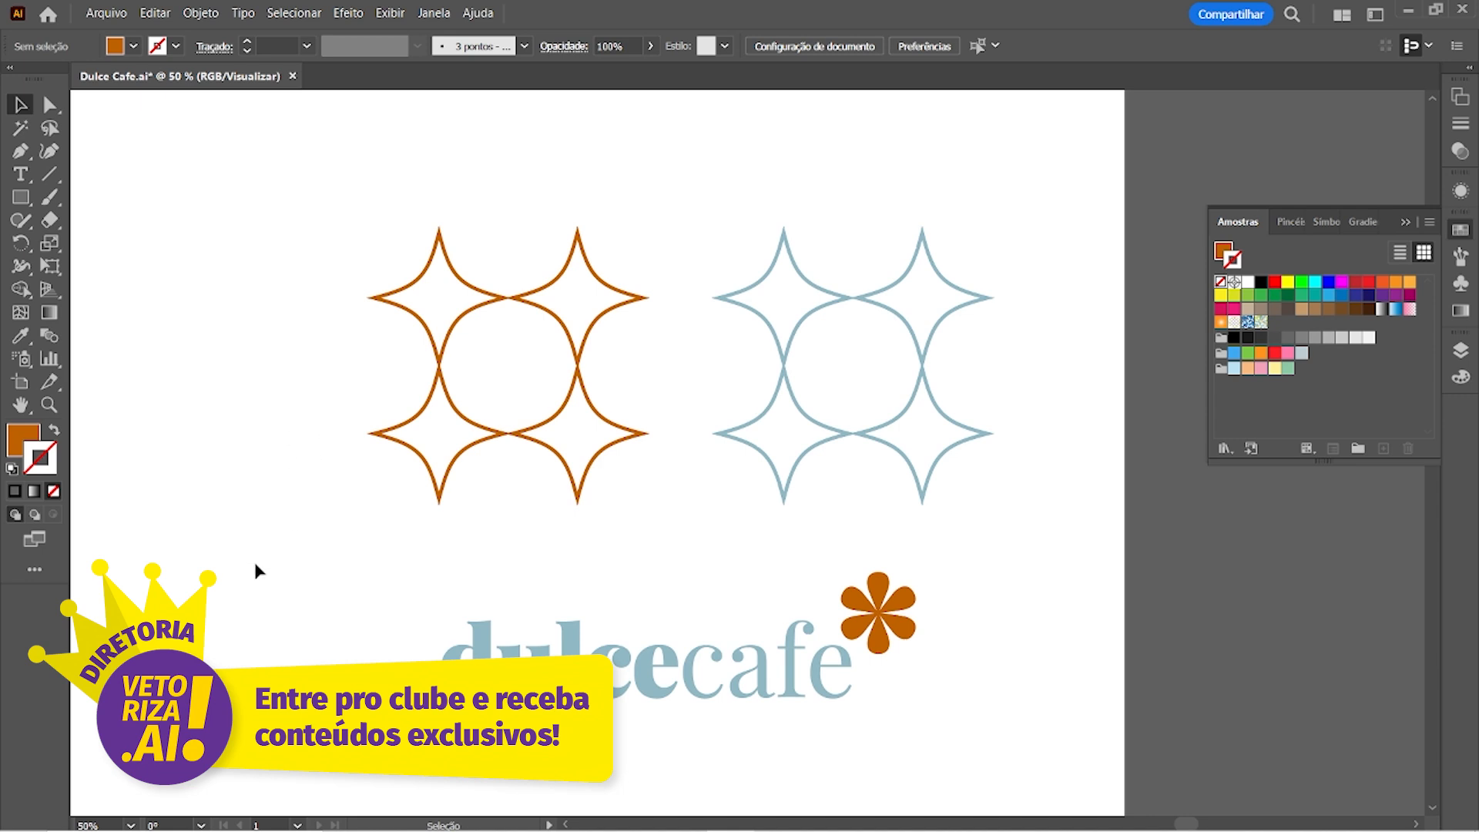
Examine the star-shaped line patterns, the paper cup mockup and the cake photo carrying the white wordmark, with the swatches collapsed
drag(971, 555, 301, 510)
drag(760, 518, 522, 605)
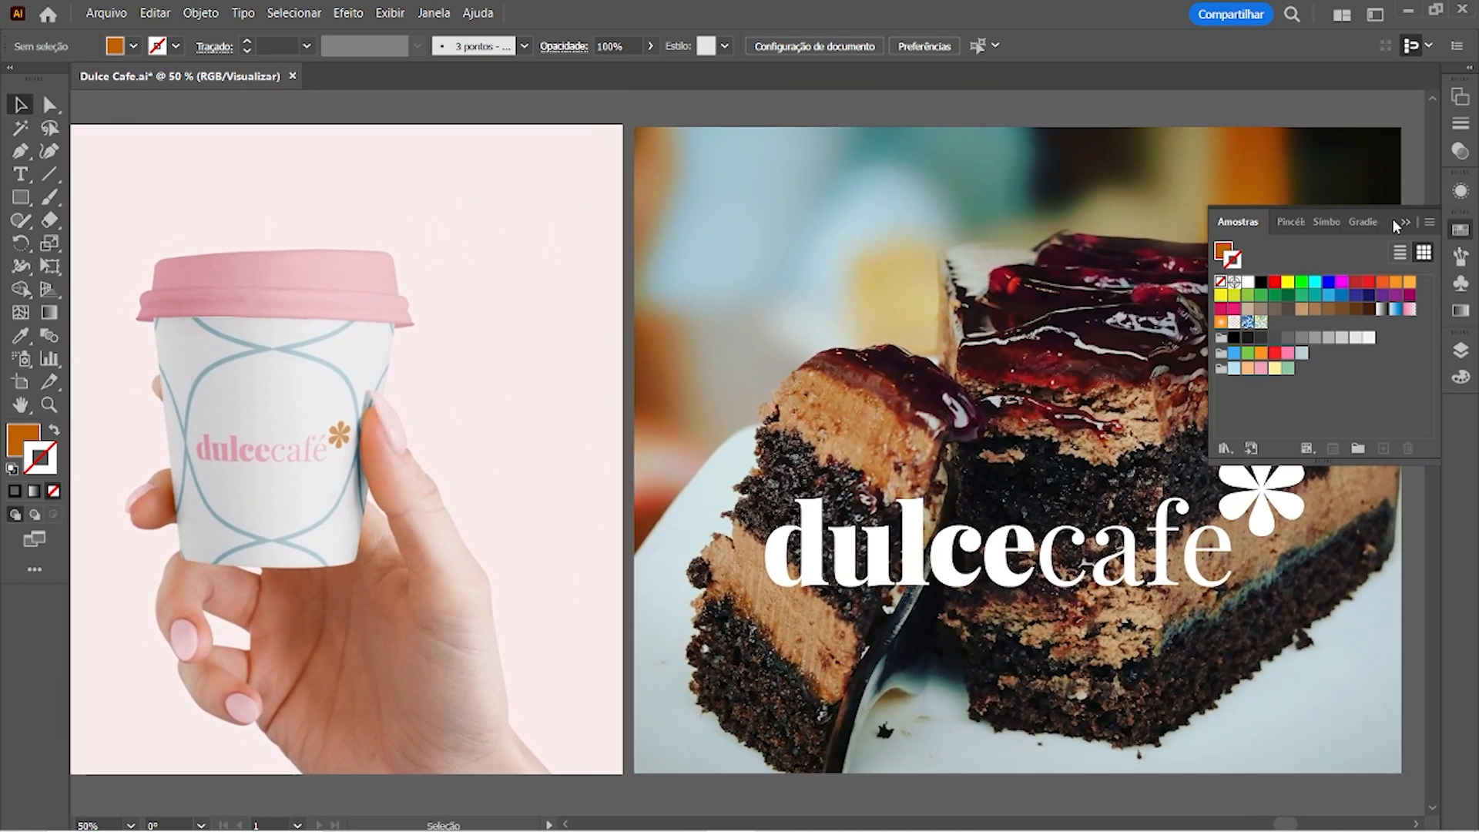
click(1405, 223)
scroll(820, 515, down, 3)
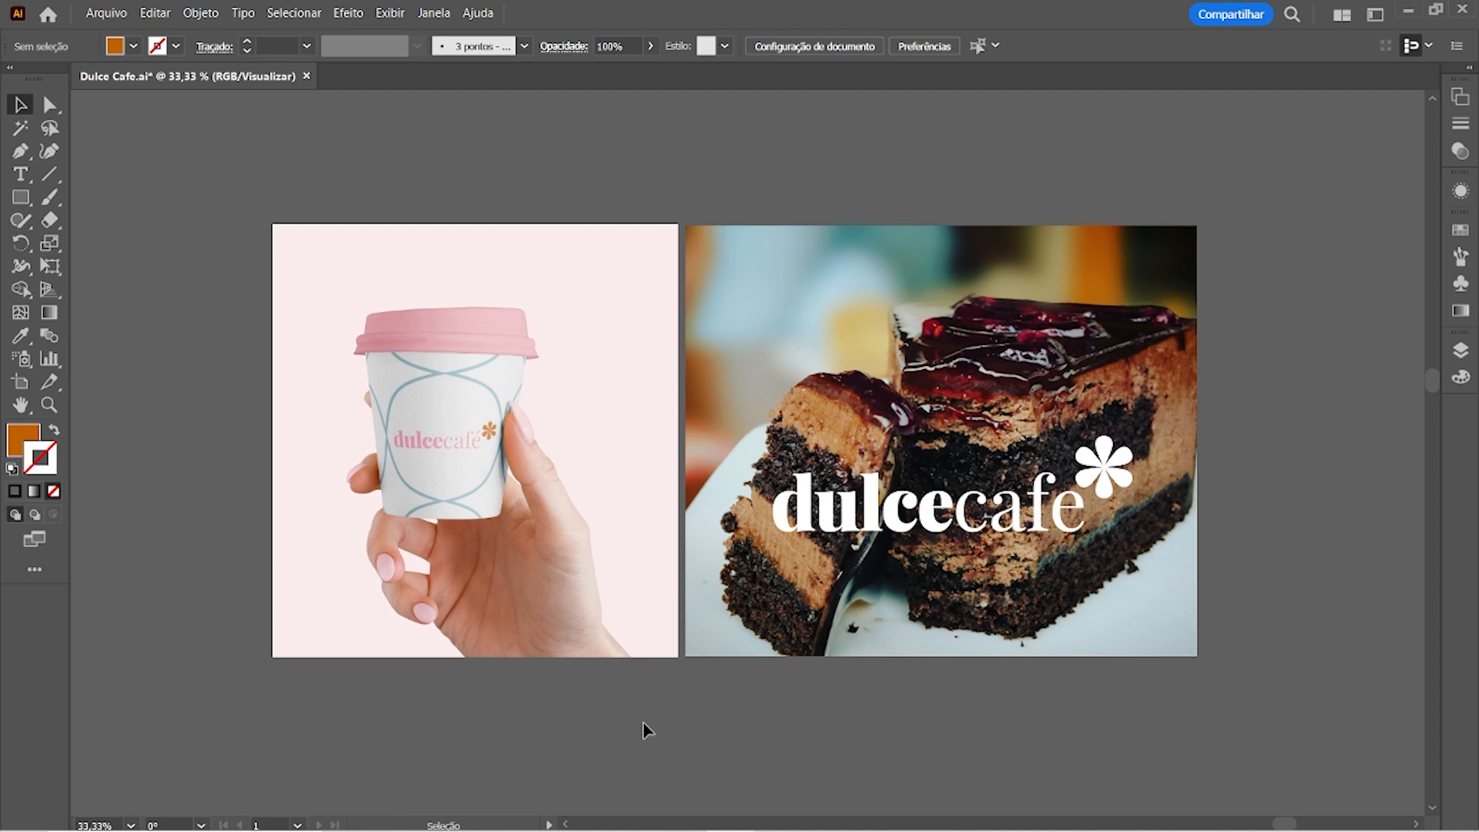
key(z)
drag(436, 457, 485, 502)
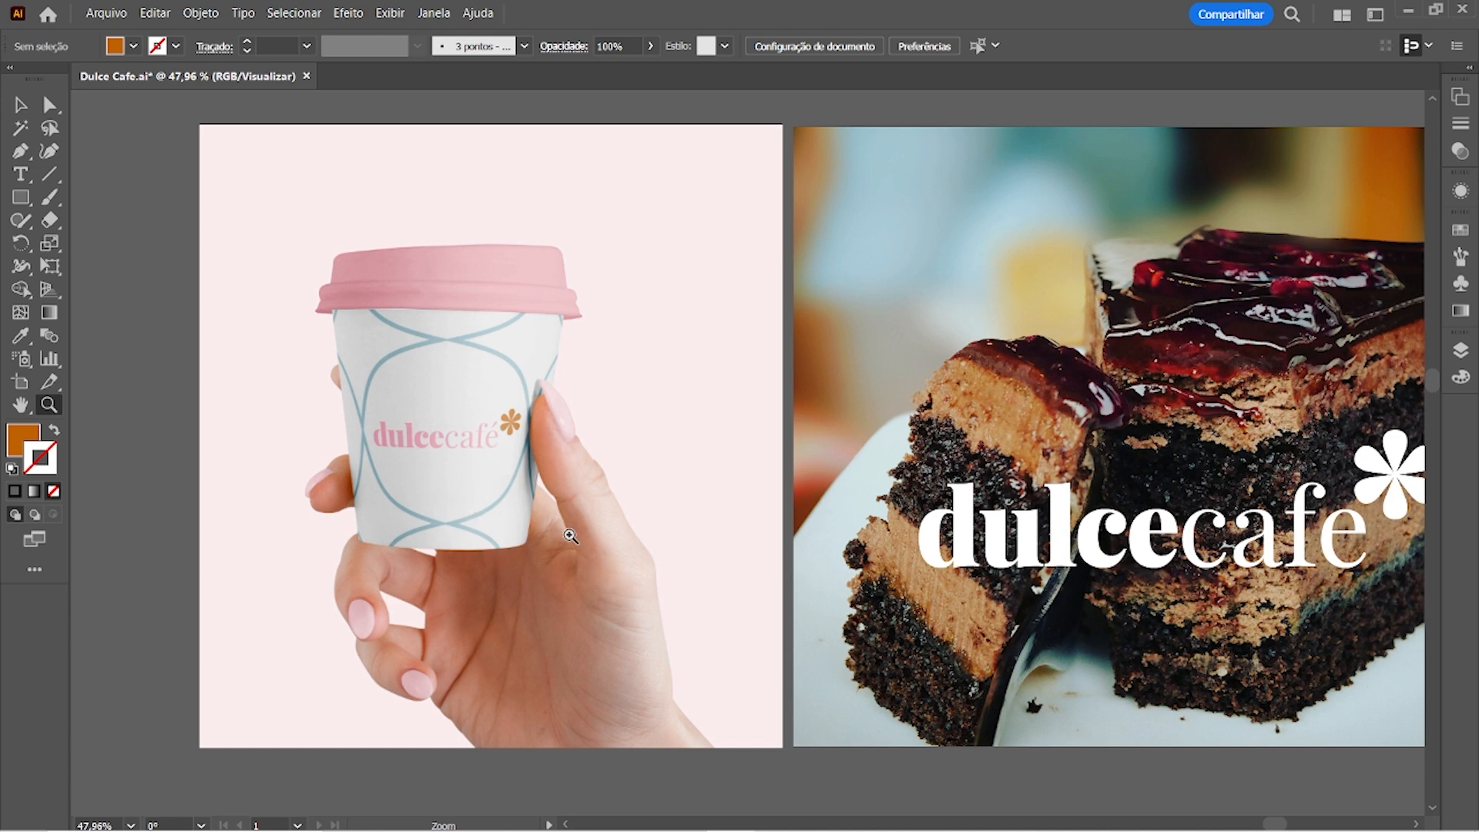
key(v)
scroll(585, 512, right, 3)
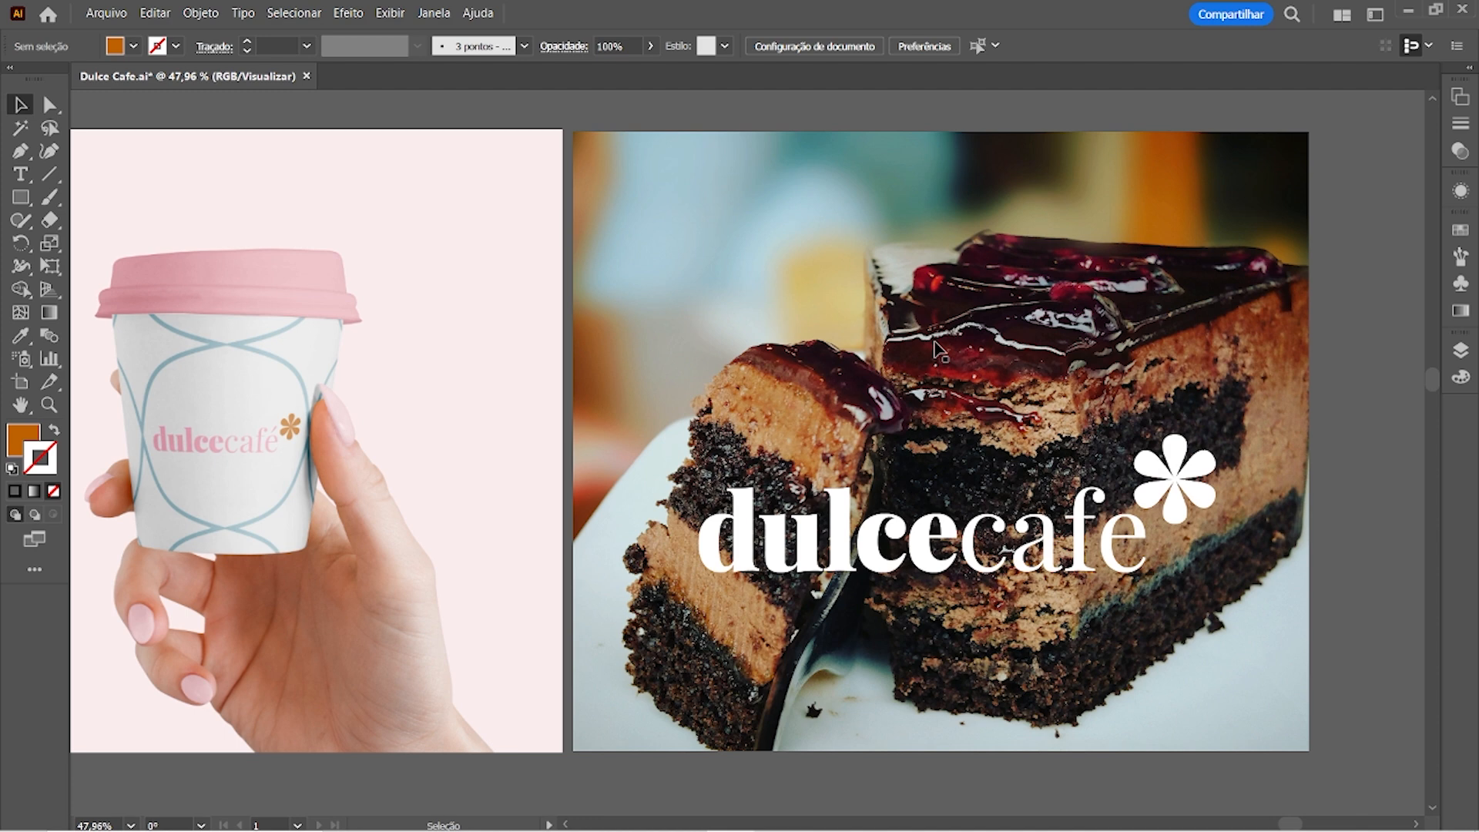
key(ctrl+minus)
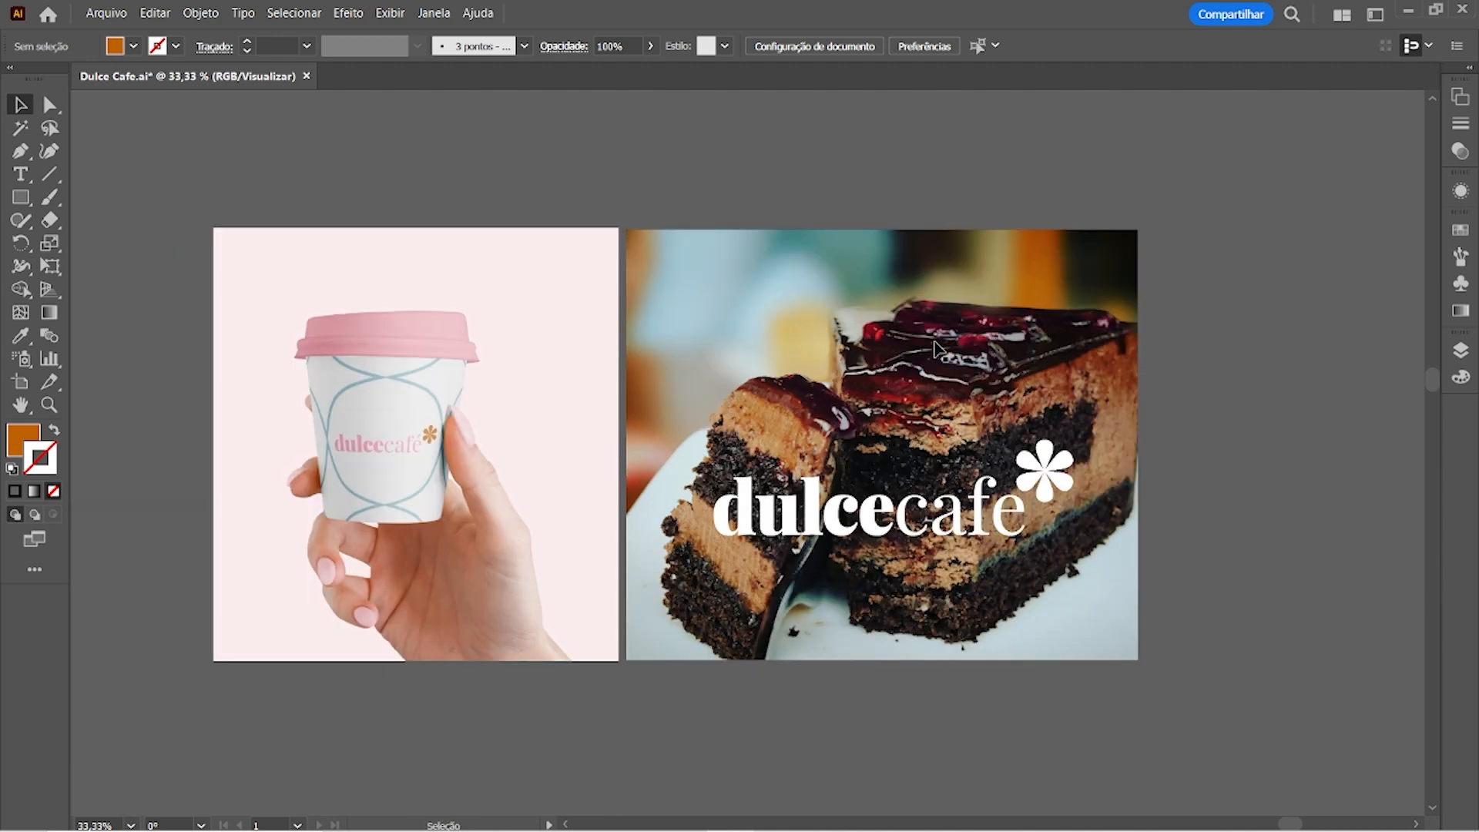
Go back to the Abordagem Vintage briefing and review its notes on fonts, symbol and colours up close
drag(460, 521, 676, 483)
drag(439, 497, 740, 485)
drag(326, 552, 670, 518)
mouse_move(487, 522)
mouse_down()
mouse_move(739, 547)
mouse_move(915, 543)
mouse_up()
mouse_move(362, 532)
mouse_down()
mouse_move(708, 535)
mouse_move(670, 531)
mouse_up()
drag(287, 529, 718, 543)
drag(485, 531, 670, 524)
drag(399, 527, 627, 524)
drag(726, 528, 1135, 532)
drag(686, 489, 719, 511)
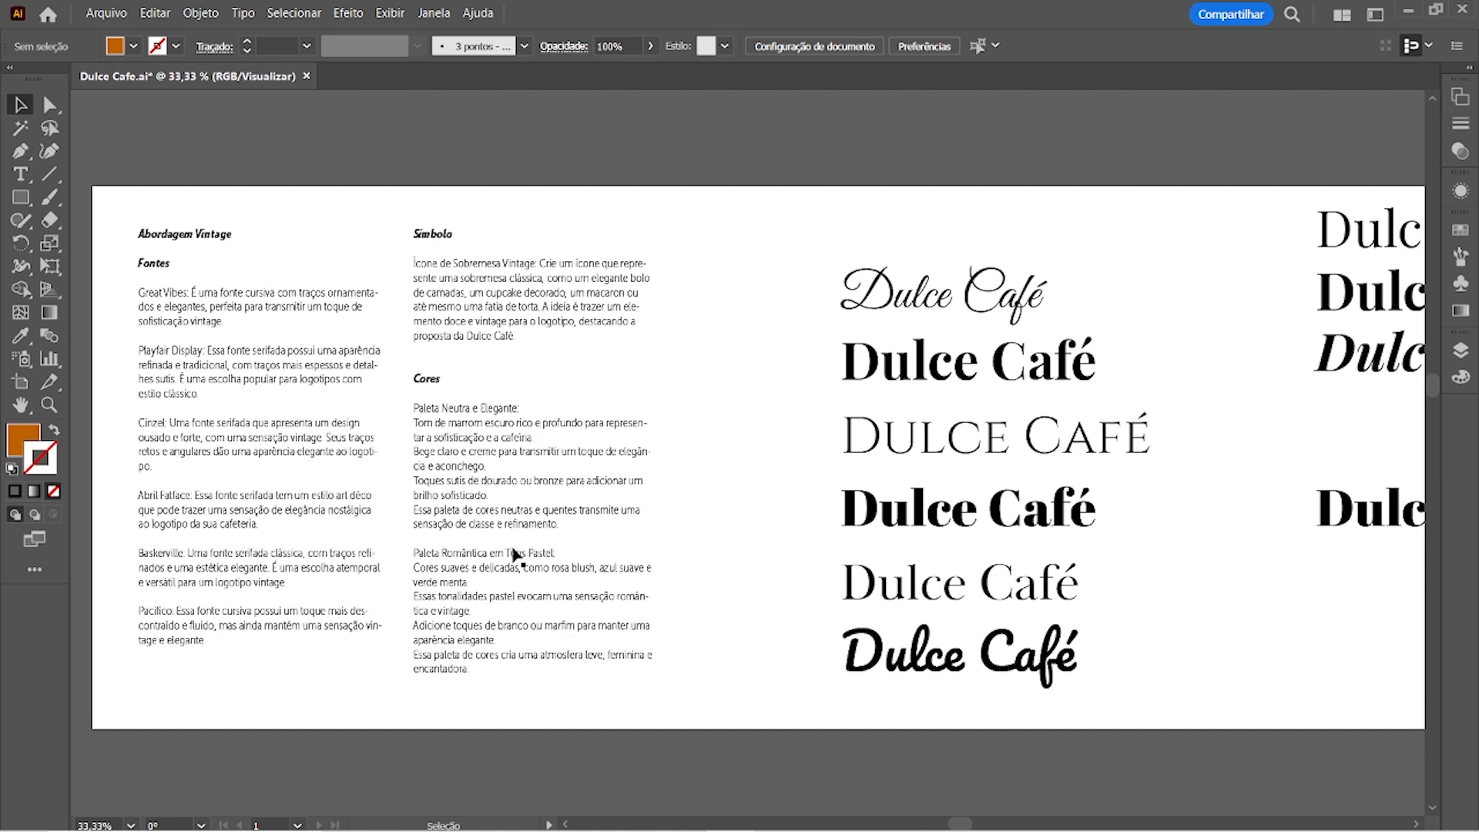
key(z)
drag(368, 450, 516, 487)
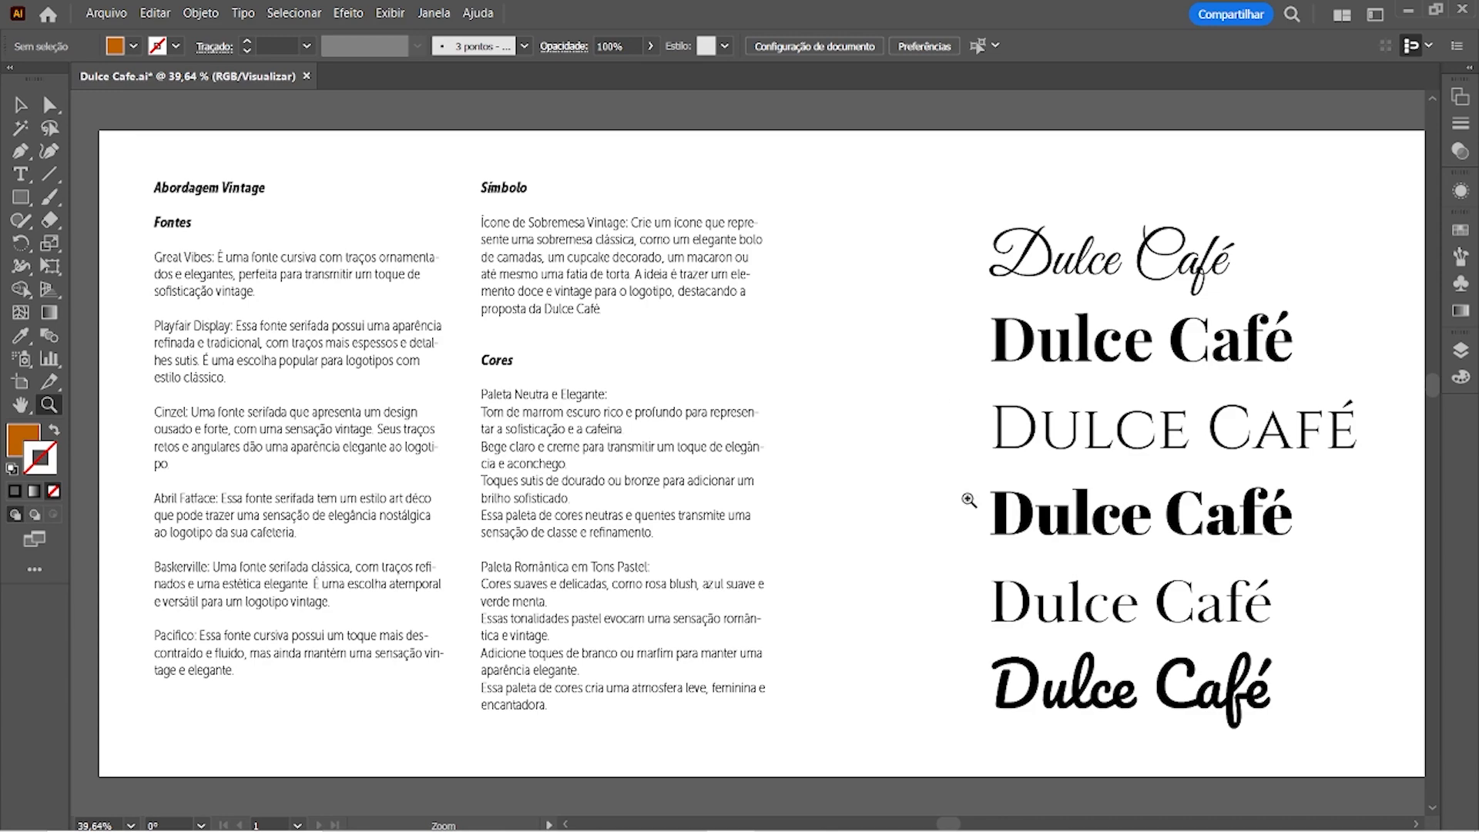
Return past the font tests and photos to the three dulcecafe wordmarks and view them up close
drag(1082, 536, 677, 529)
drag(1117, 543, 516, 548)
drag(1048, 542, 501, 549)
drag(1162, 545, 605, 529)
drag(949, 541, 746, 547)
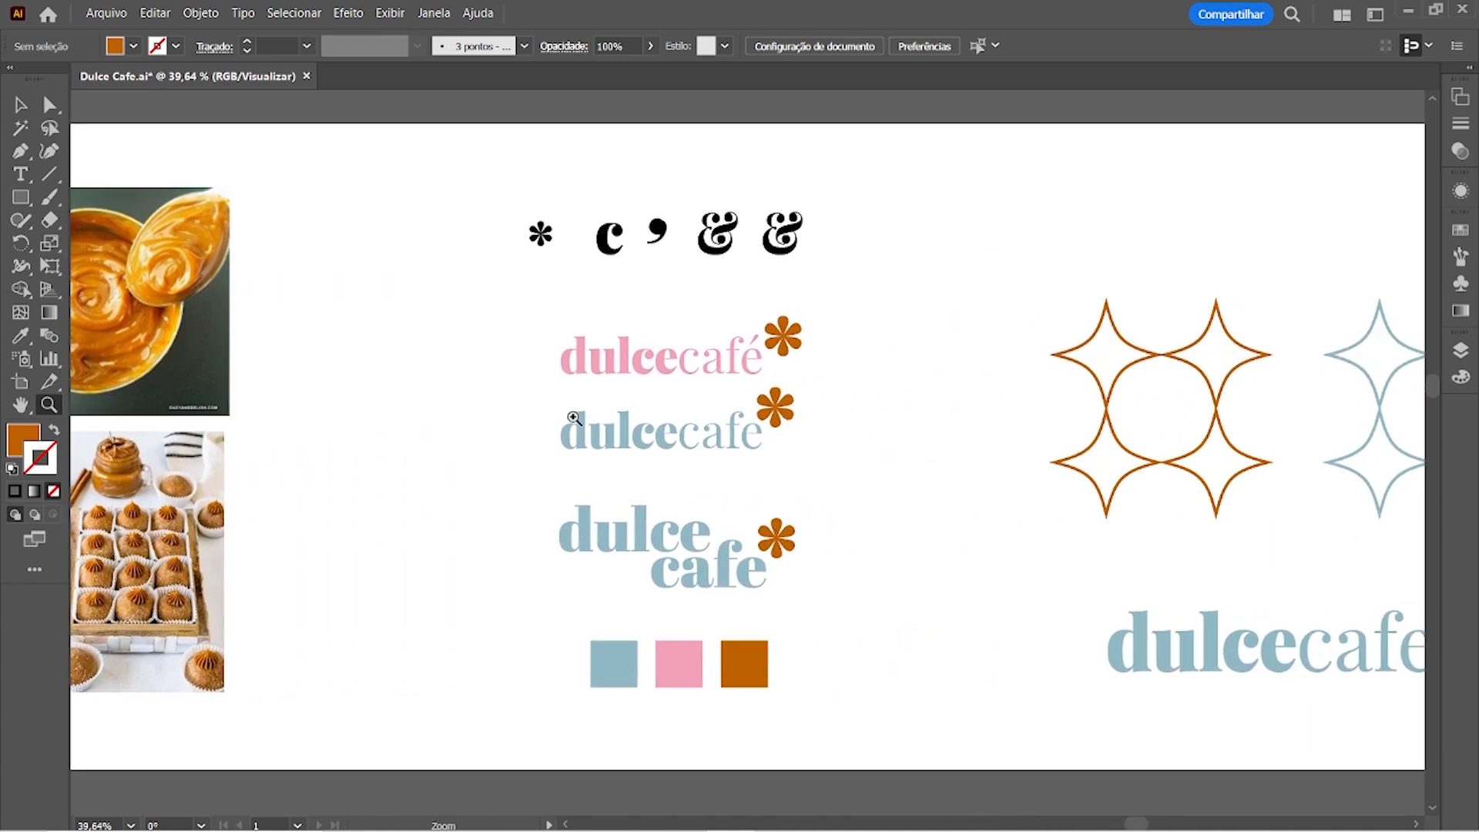
drag(721, 419, 816, 452)
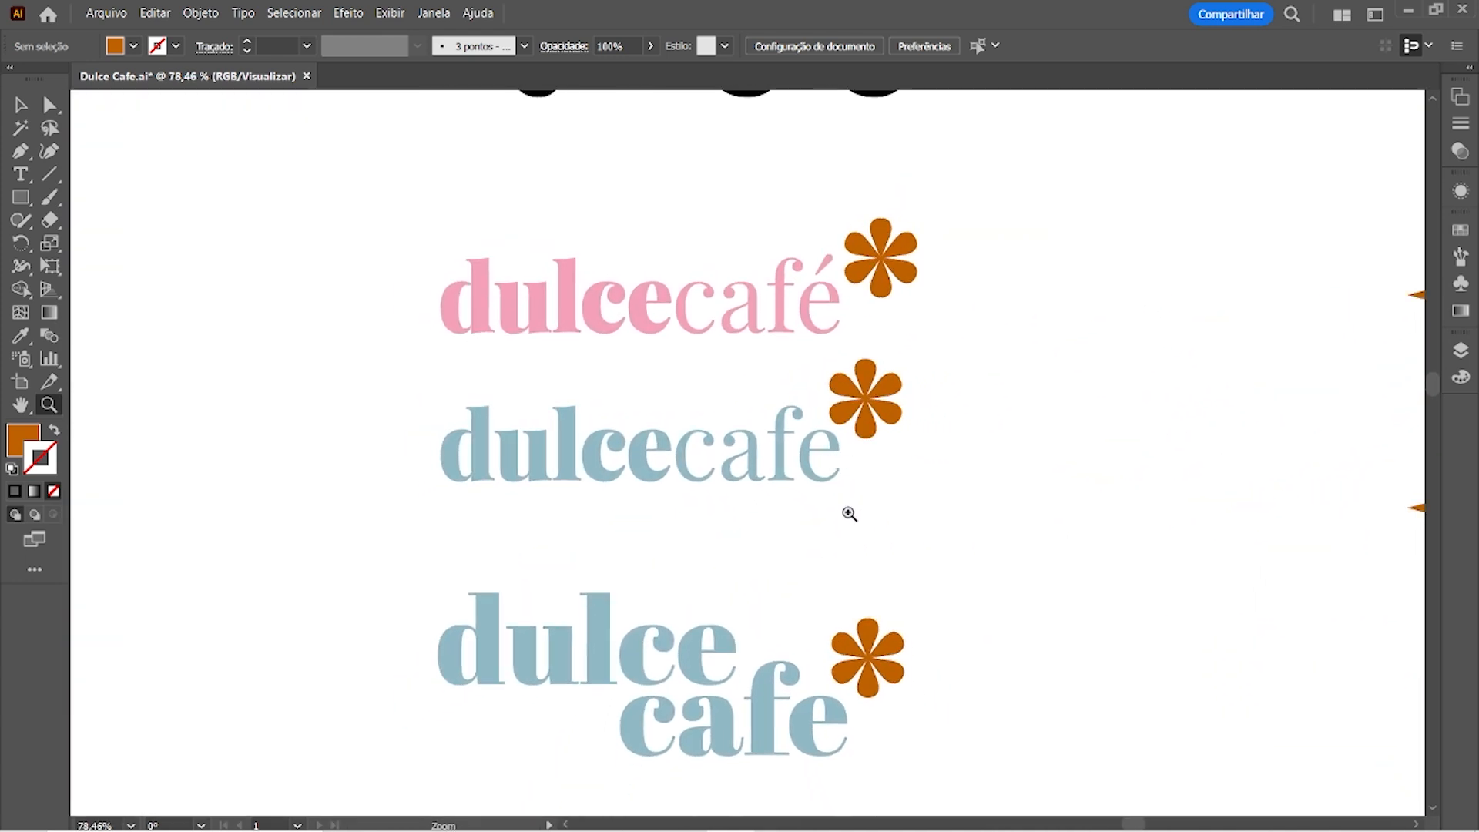